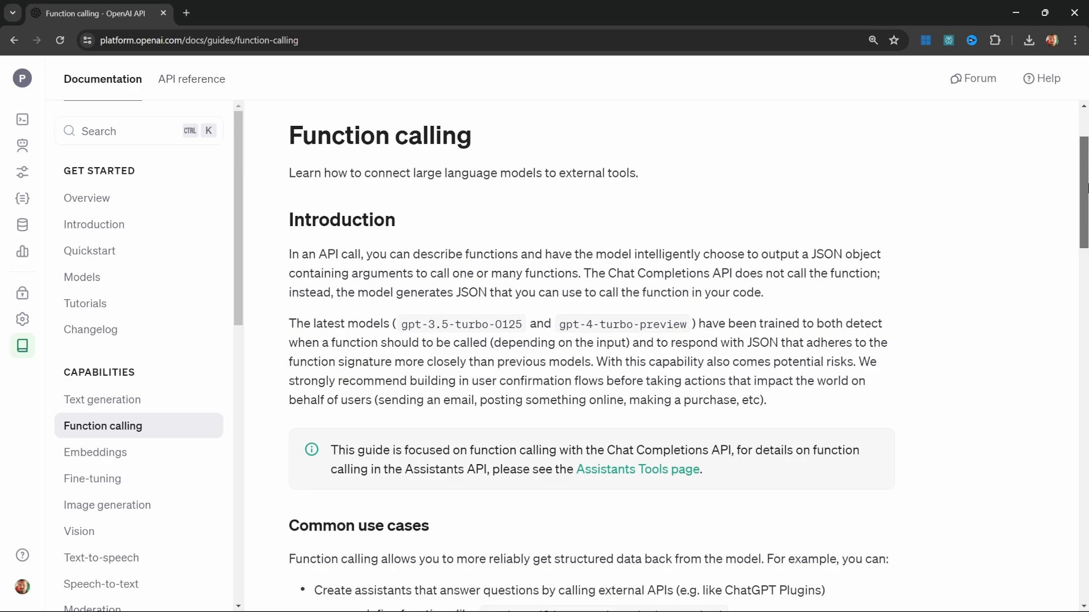
Step: Read up on function calling in the OpenAI guide, the LangChain agent node list and FlowiseAI's Tool Agent announcement
drag(1086, 187, 1078, 258)
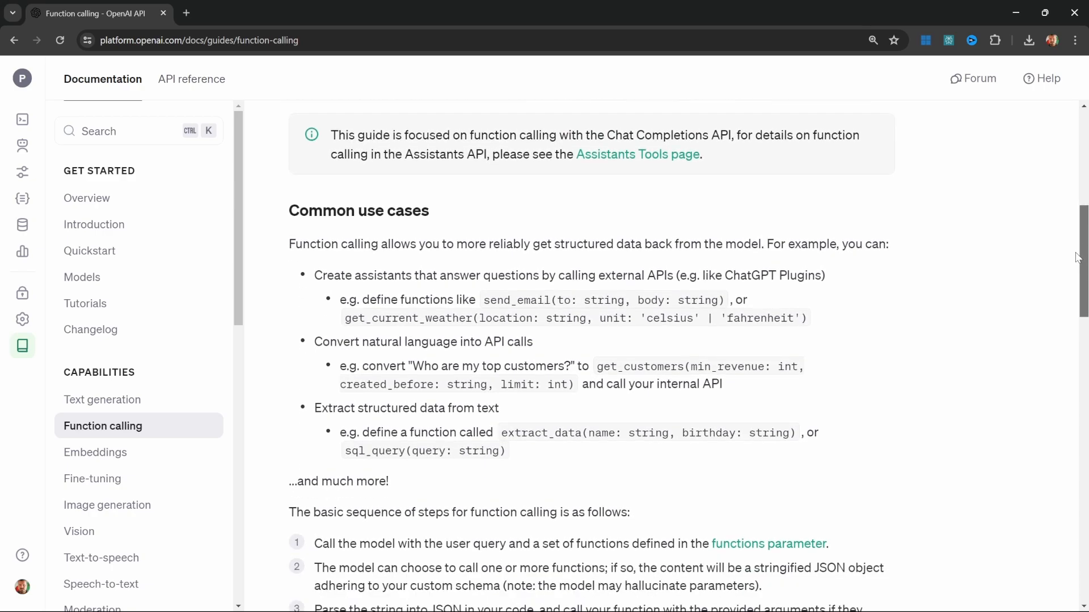
drag(1078, 258, 1077, 270)
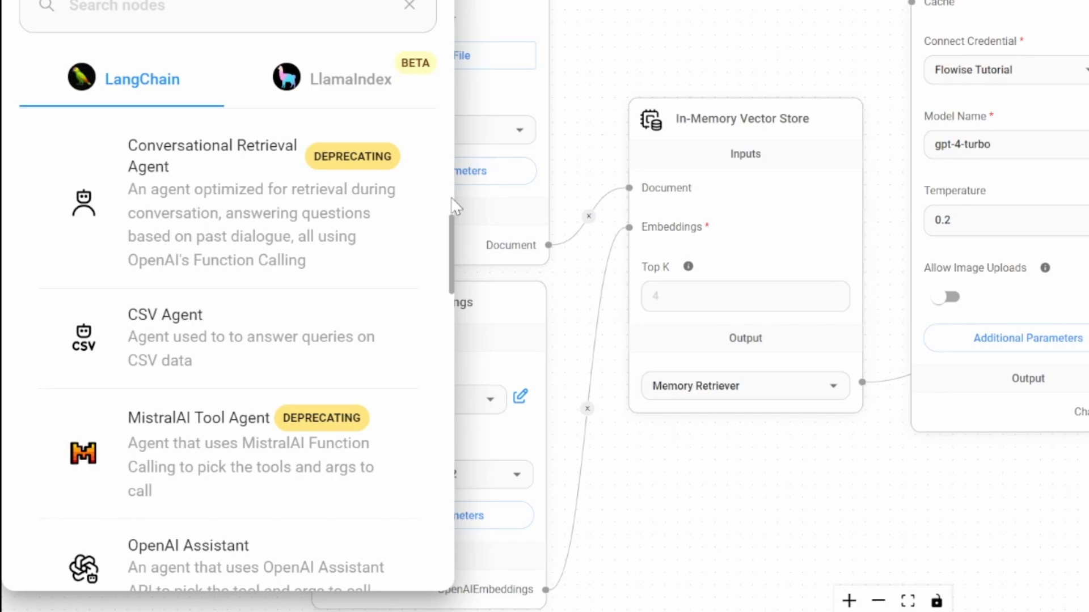
scroll(454, 207, down, 1)
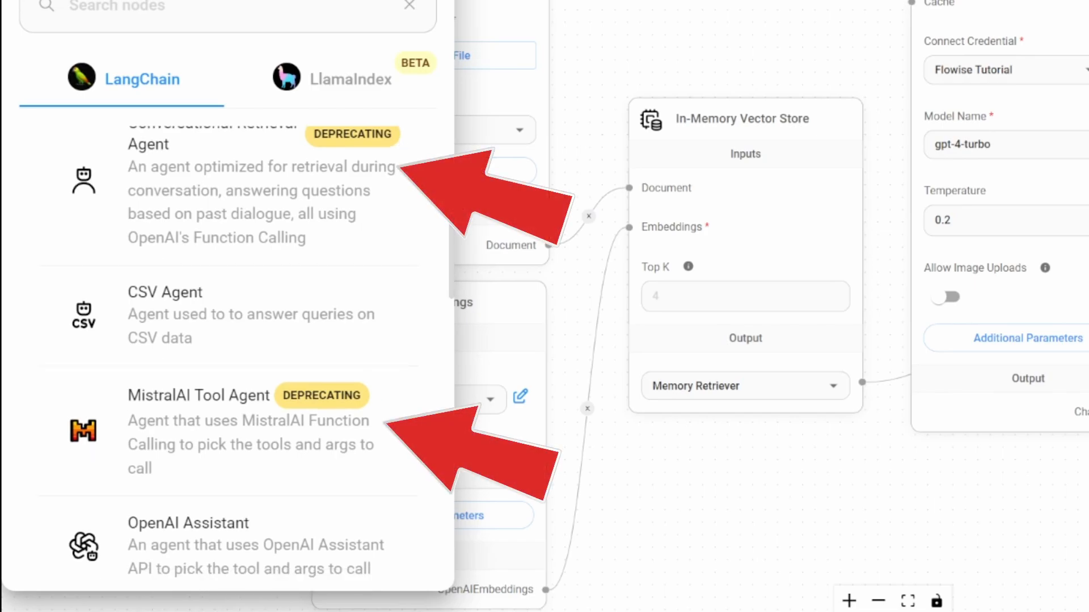
scroll(453, 238, down, 5)
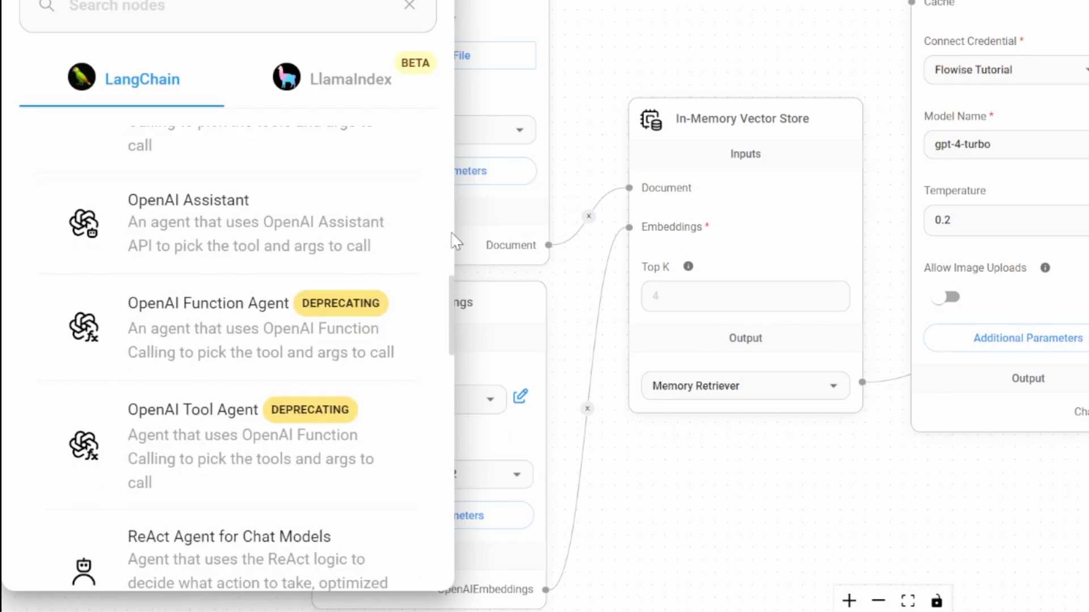
scroll(454, 247, down, 8)
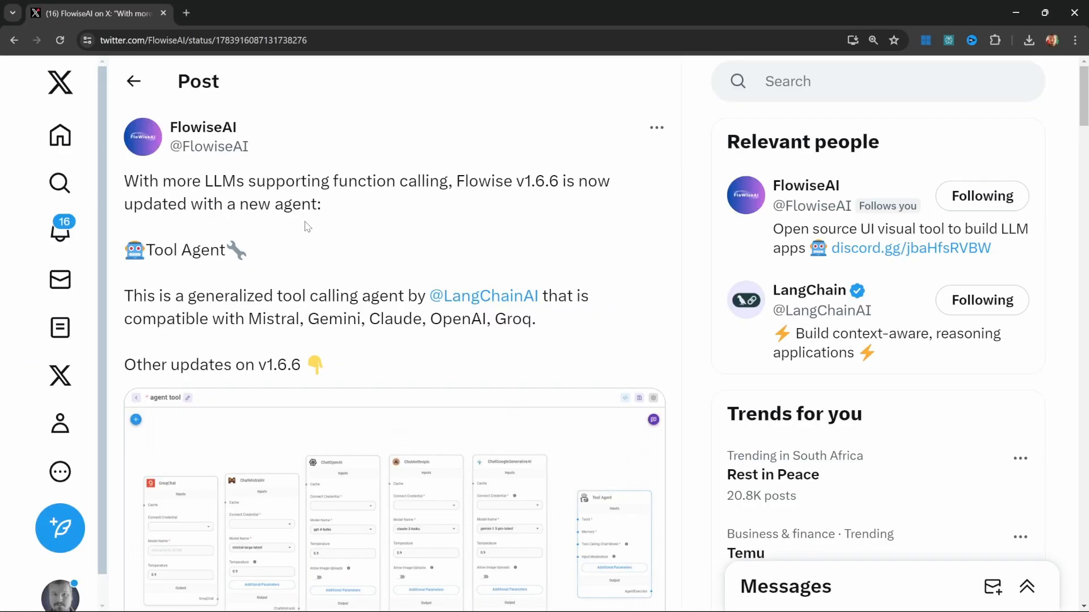
drag(248, 318, 531, 321)
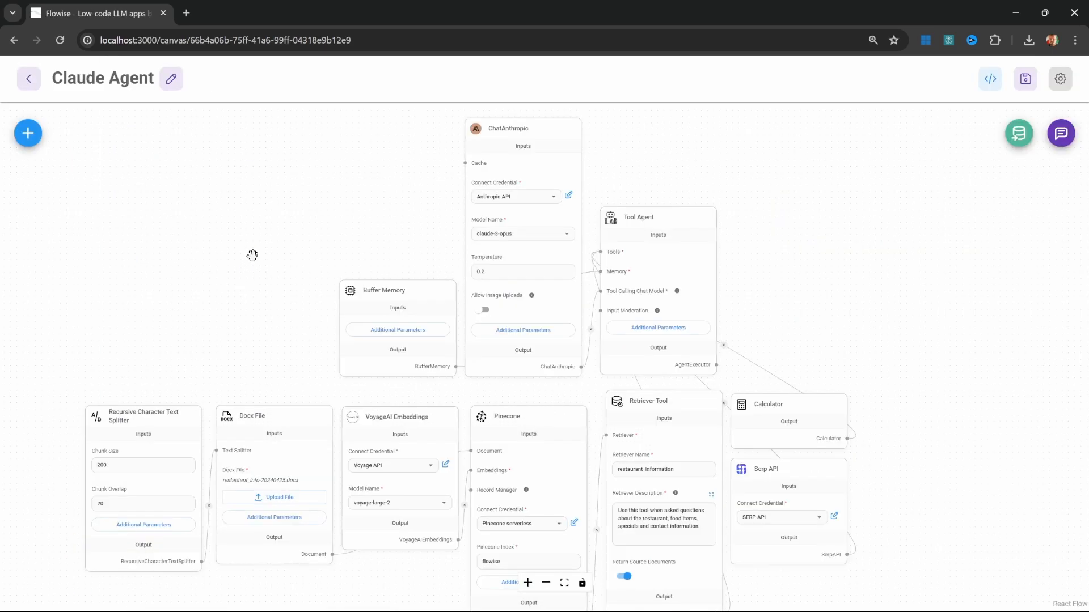
Step: Examine the Claude Agent chatflow, from the ChatAnthropic and Tool Agent nodes to the Retriever, Calculator and Serp API tools
drag(296, 232, 222, 377)
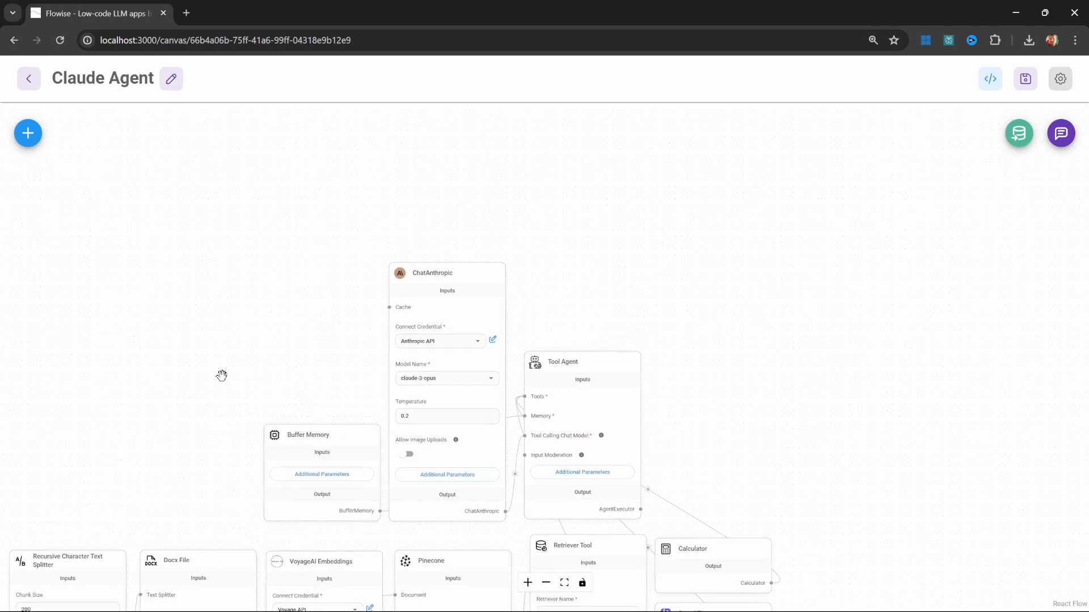
scroll(511, 329, up, 3)
drag(612, 300, 678, 270)
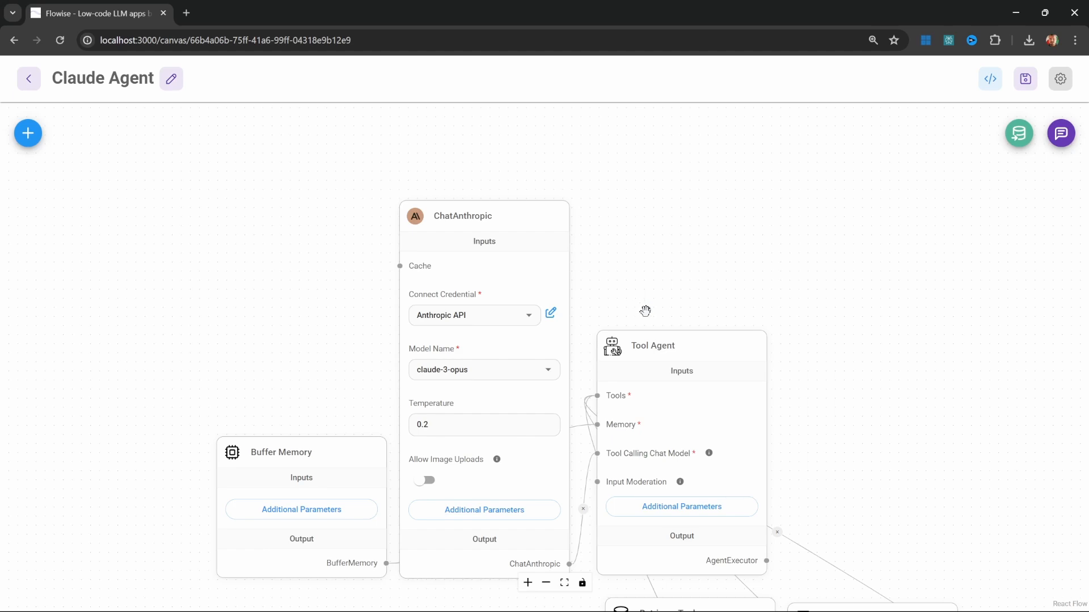
drag(233, 379, 369, 250)
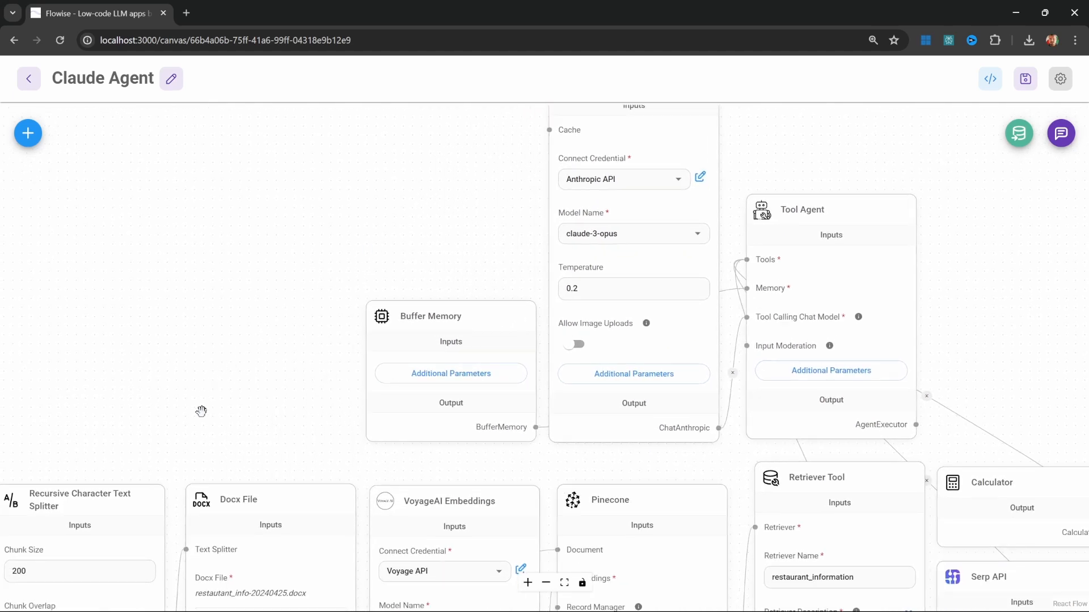
drag(202, 414, 475, 204)
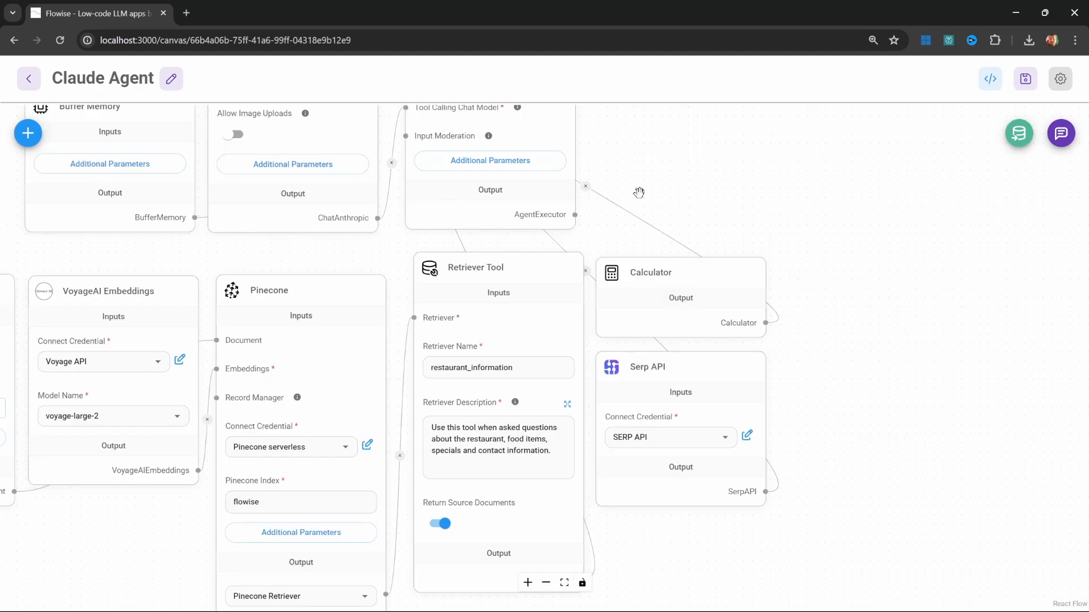
scroll(644, 192, right, 2)
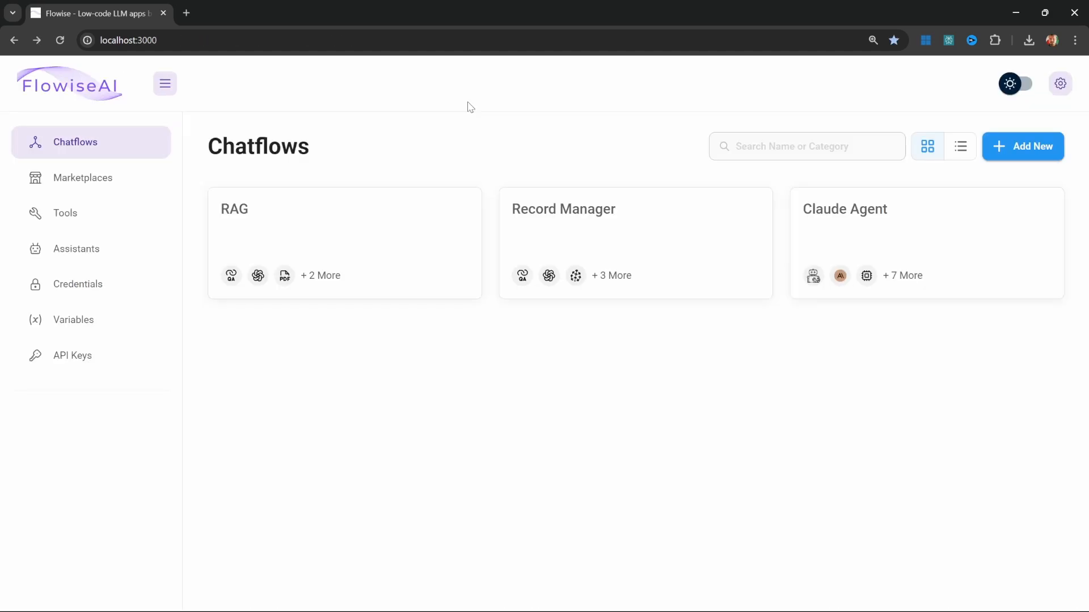
Step: Go to anthropic.com in a new browser tab and reach the API keys page of the Anthropic Console
click(191, 15)
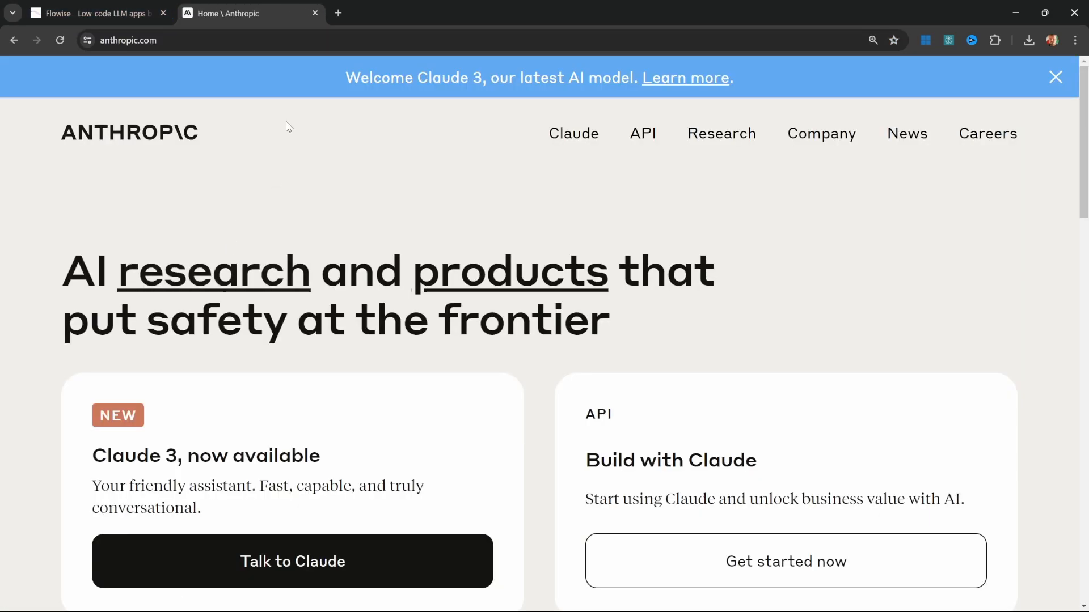
click(652, 142)
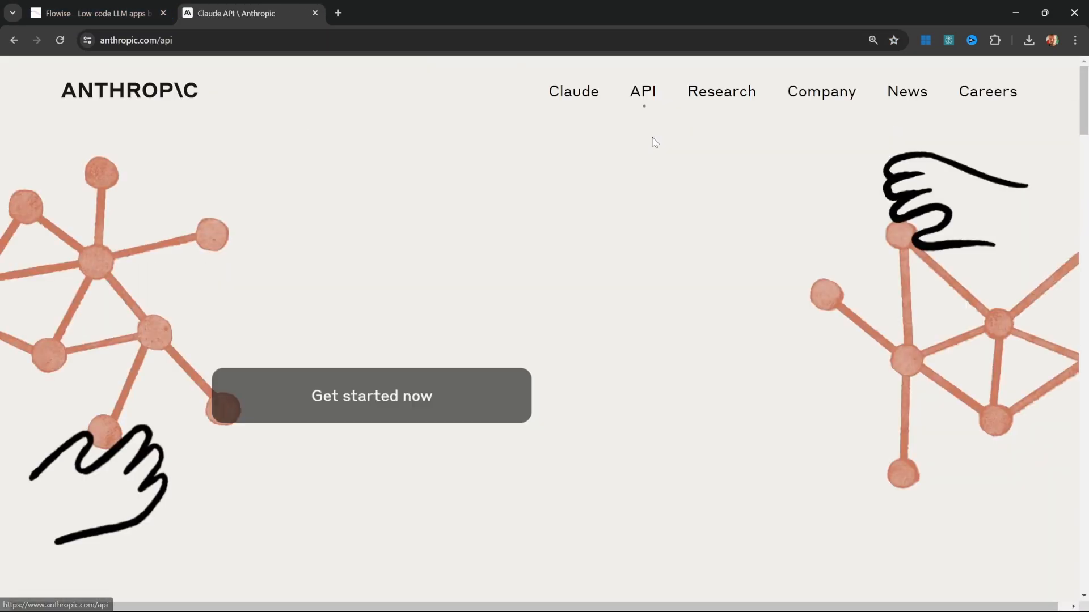
click(408, 383)
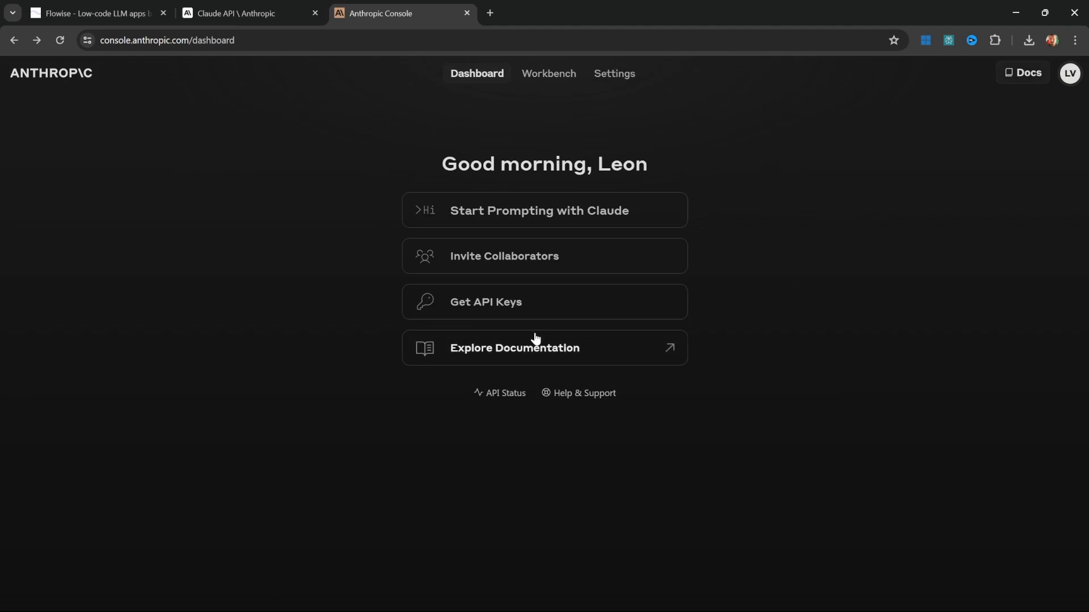
click(512, 302)
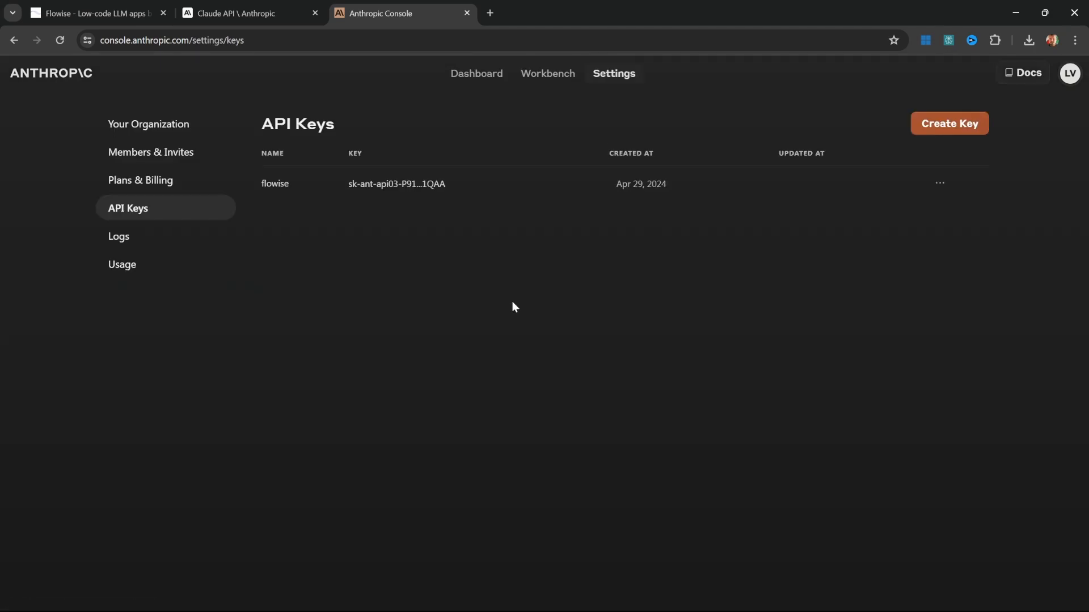
Step: Create an Anthropic API key named youtube-tutorial and copy the generated key
click(939, 127)
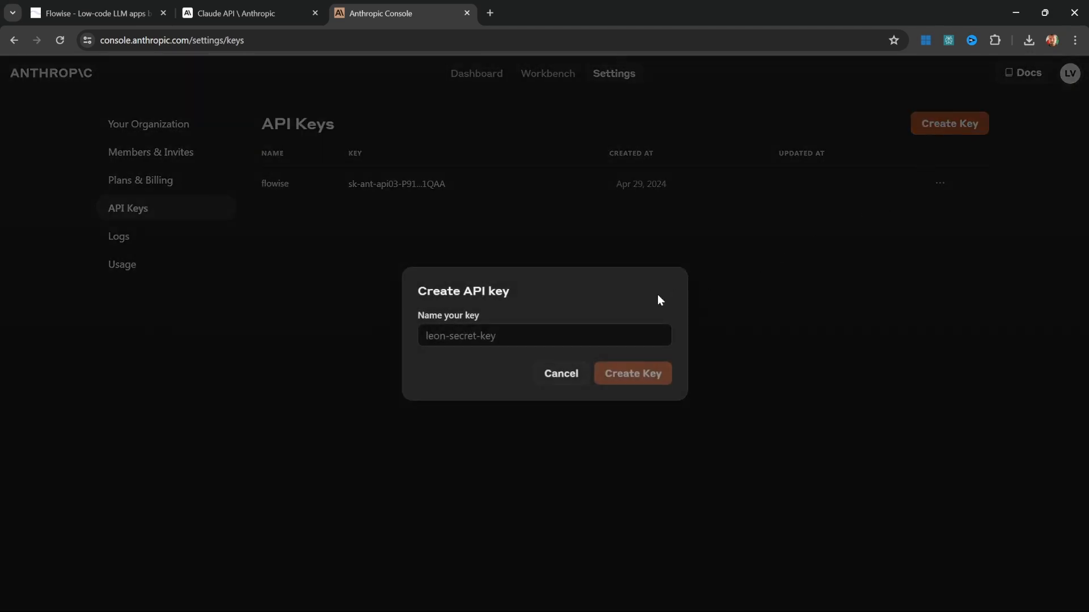
click(549, 338)
text(youtube-tutorial)
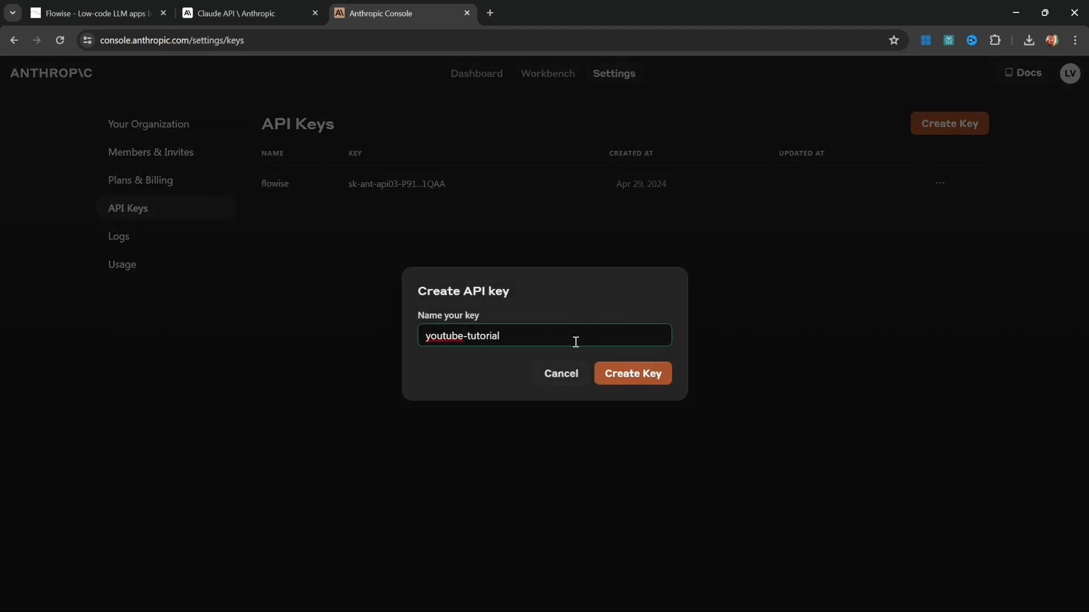
click(651, 377)
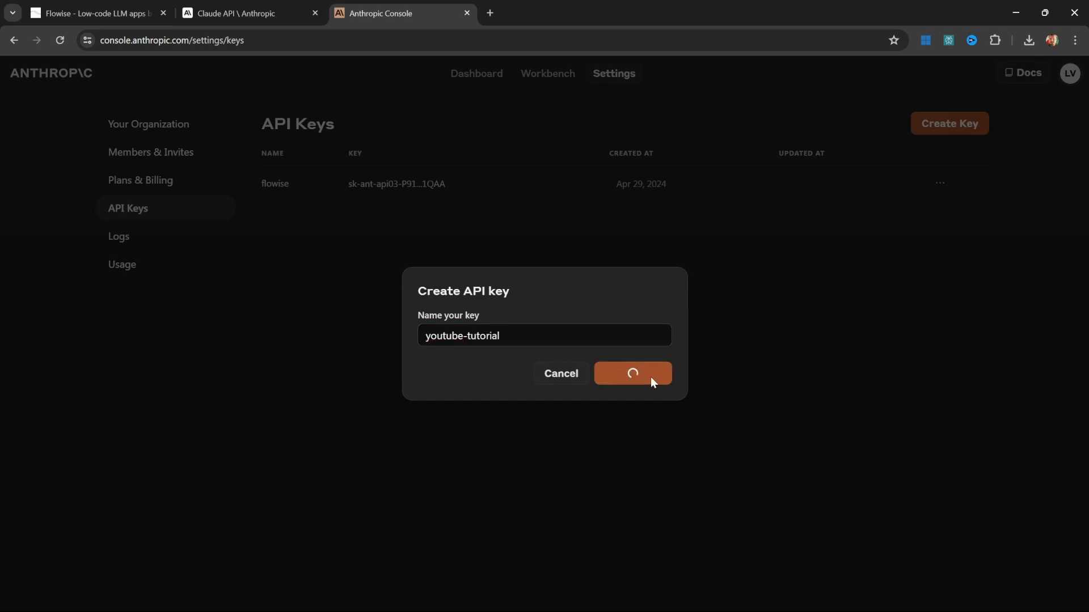
click(629, 366)
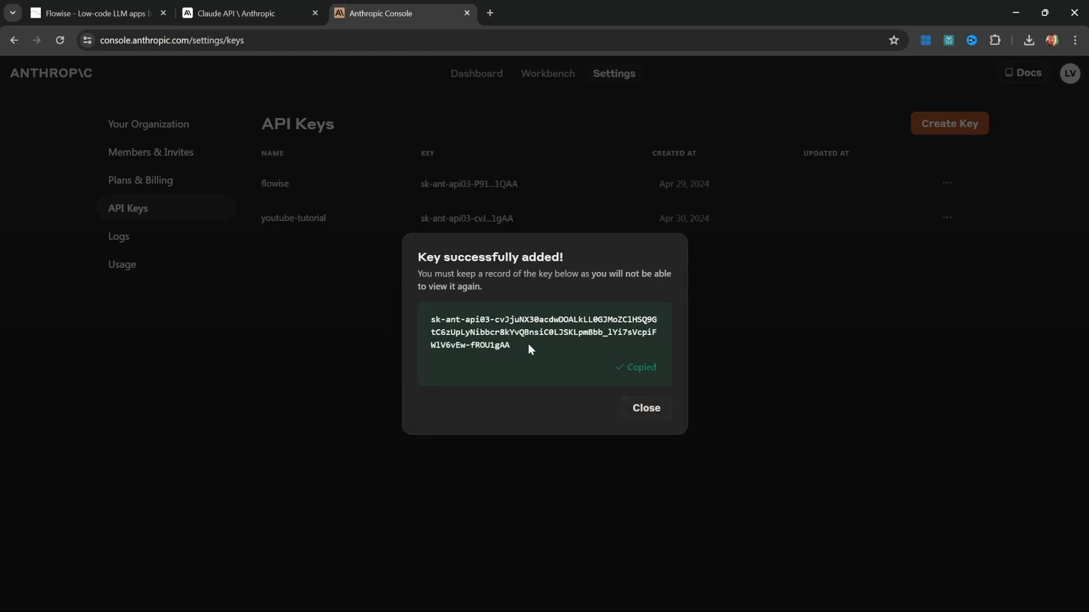
Step: Switch to Flowise and add an Anthropic API credential named Tool Agent Key, pasting the copied API key
click(97, 15)
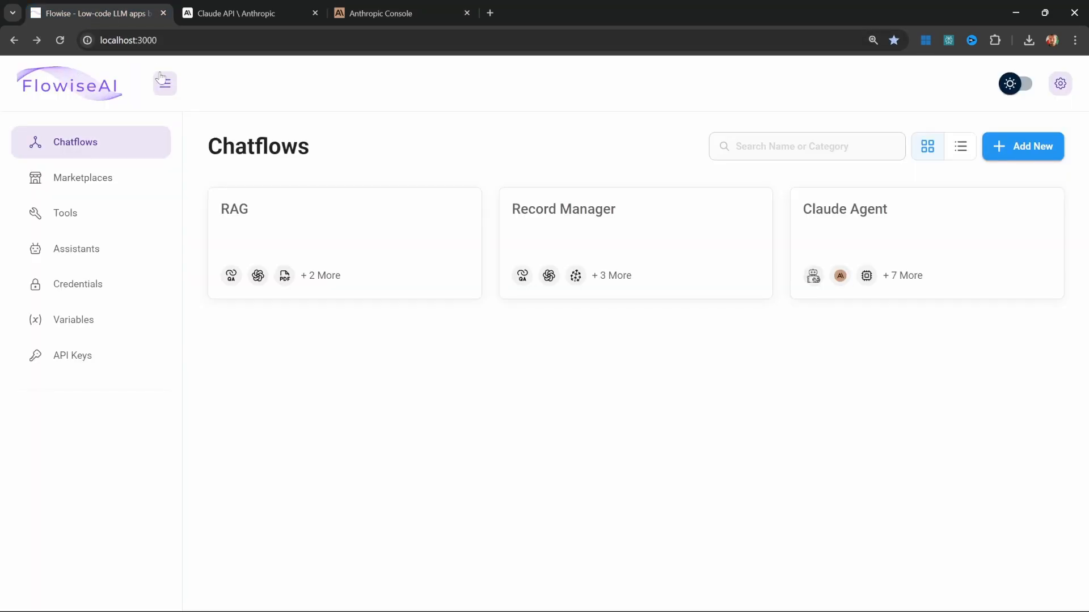
click(77, 288)
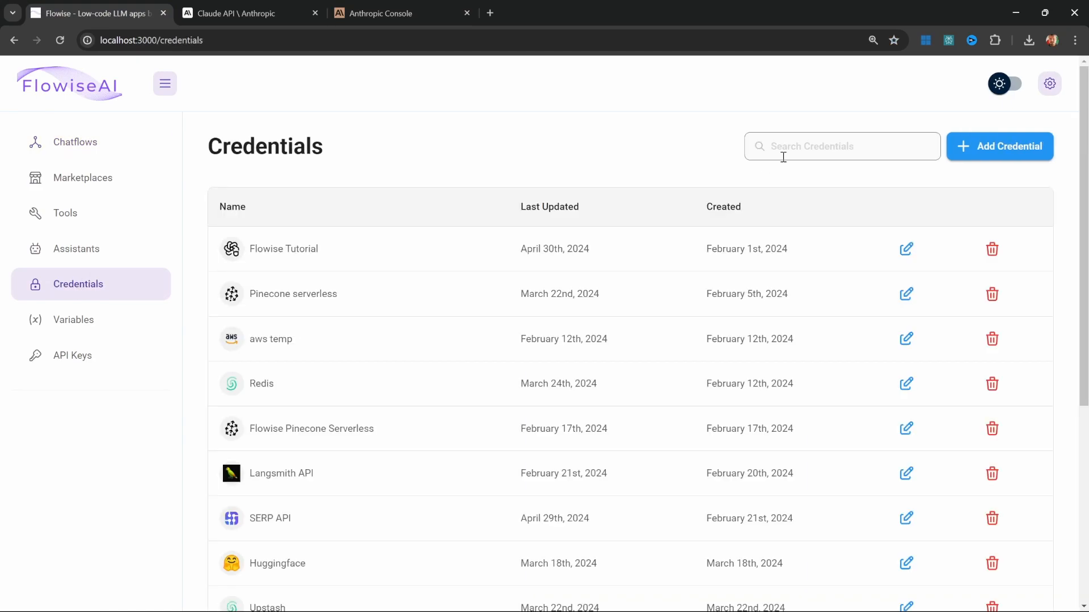
click(983, 149)
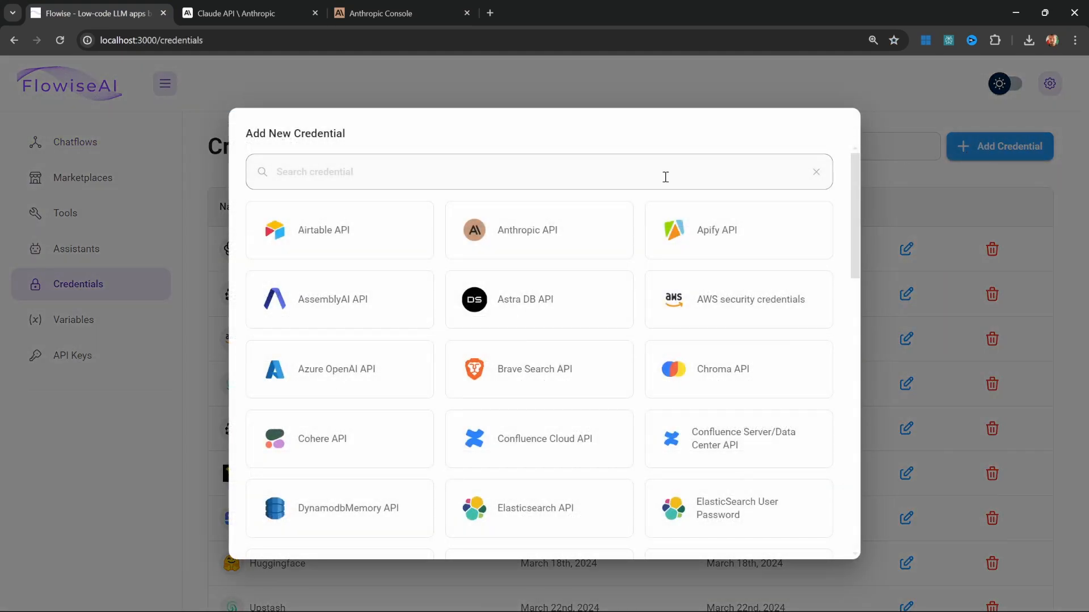
click(517, 248)
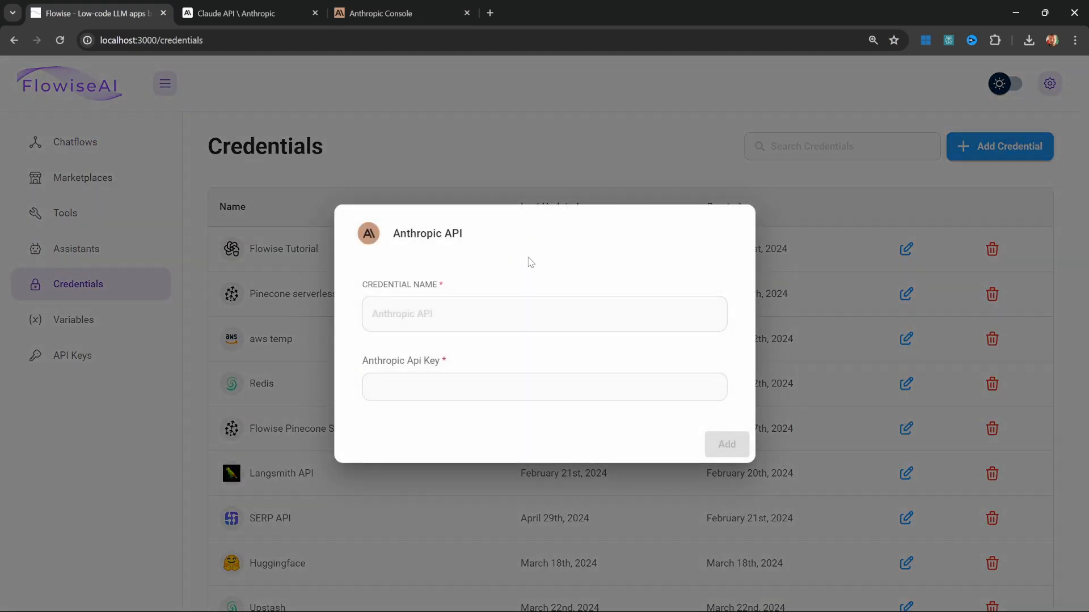
click(433, 317)
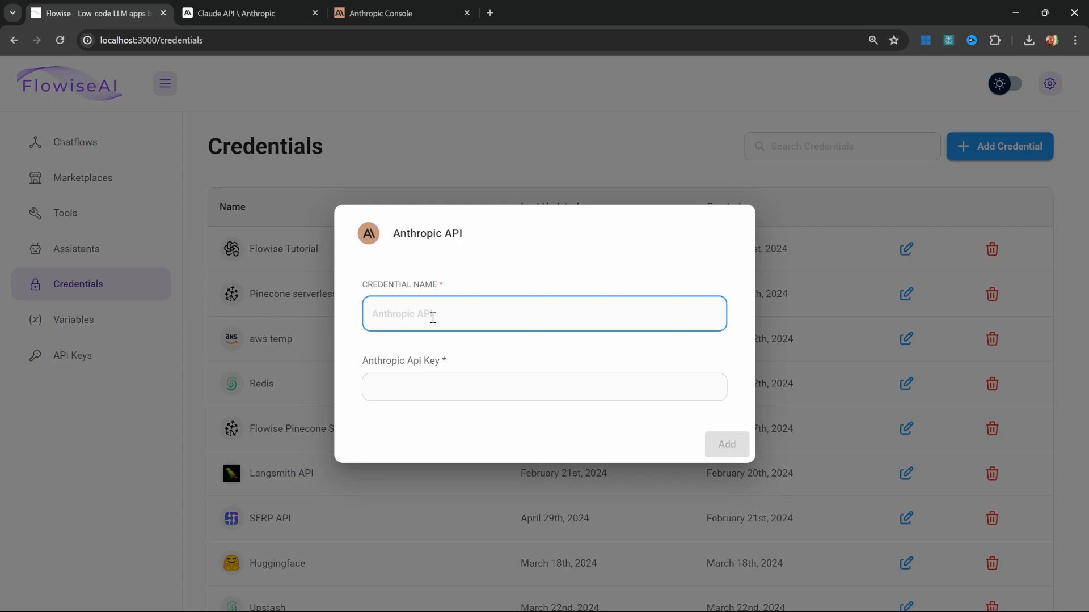
text(Tool Agent Key)
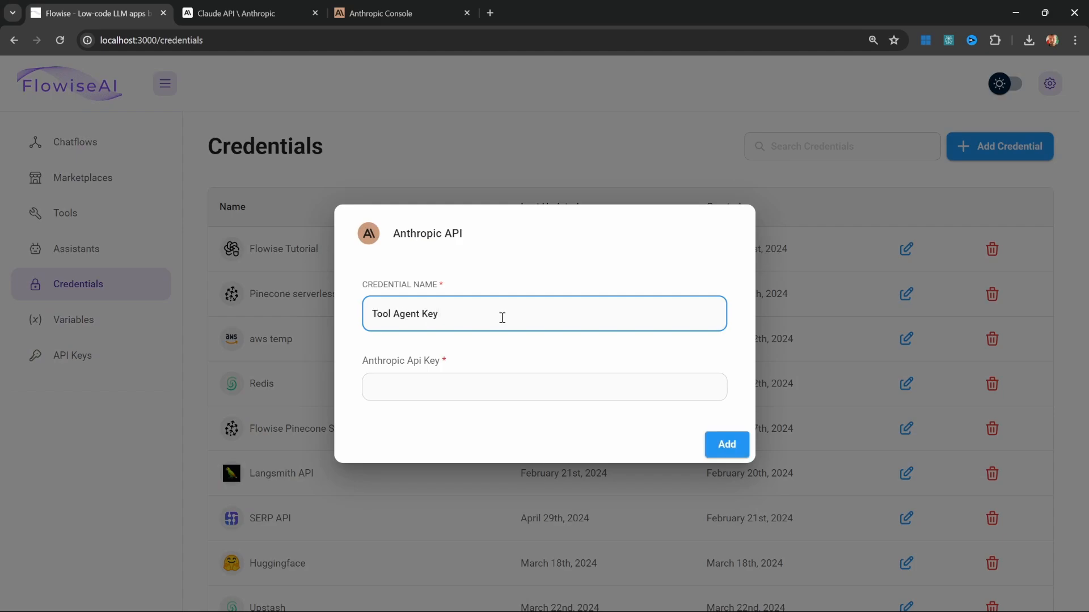
click(494, 386)
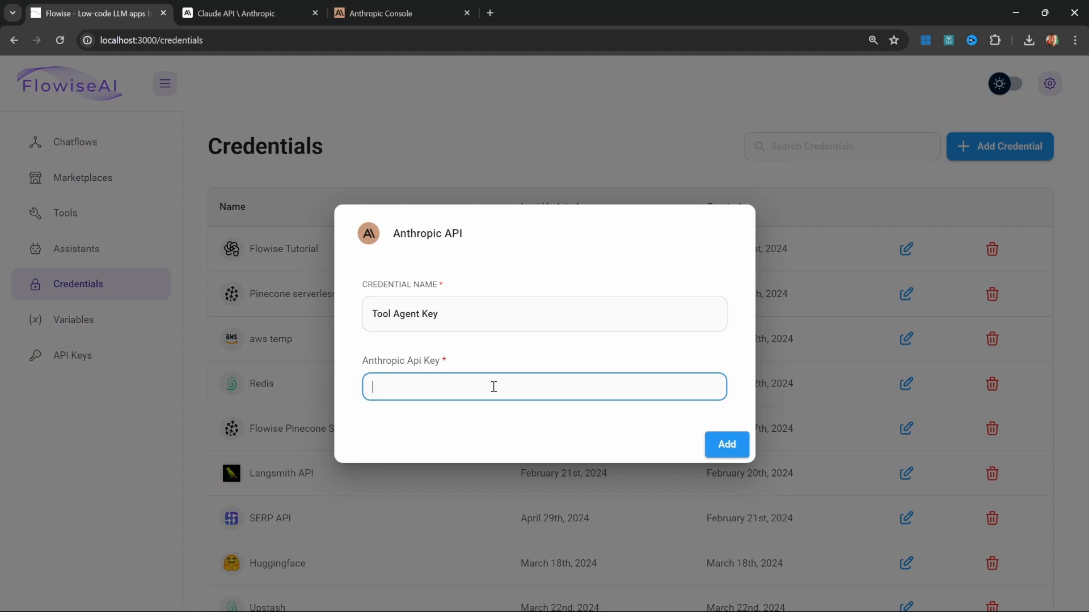
key(ctrl+v)
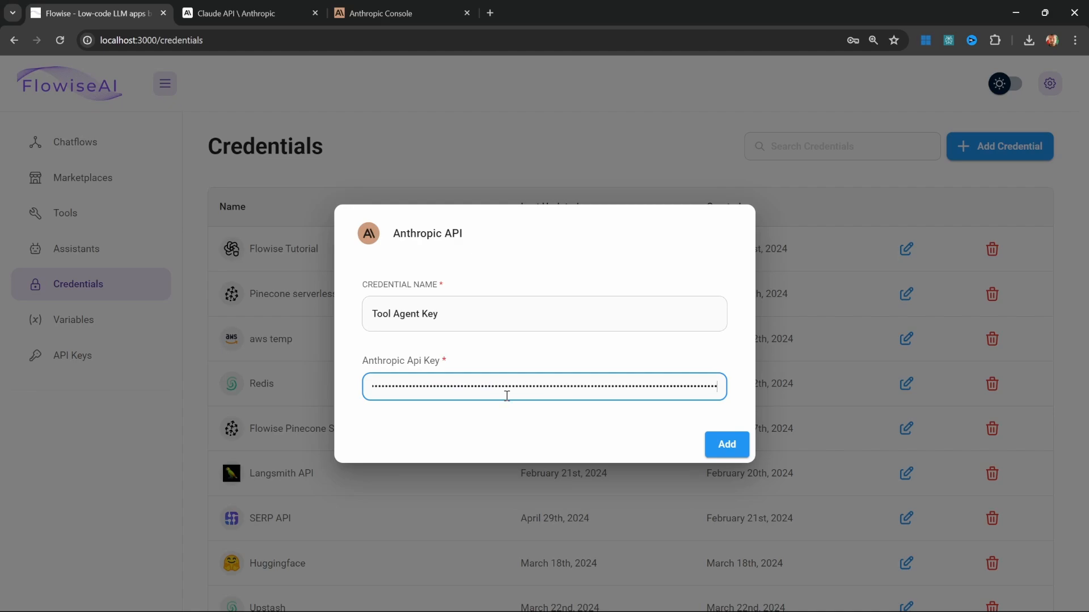
click(731, 444)
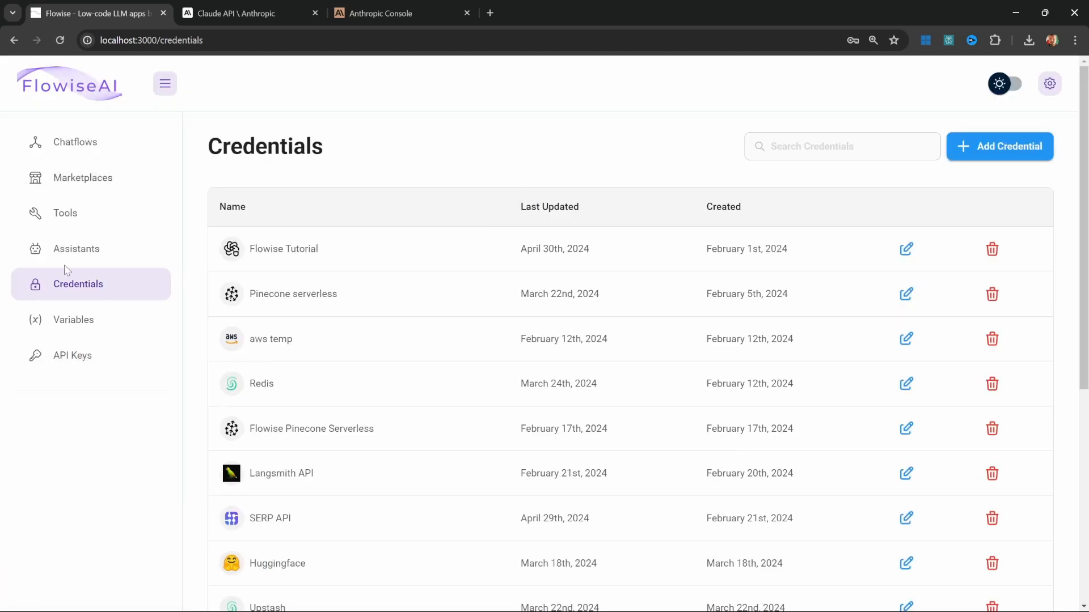
Step: Create a new blank chatflow and save it as Claude Tool Agent
click(77, 155)
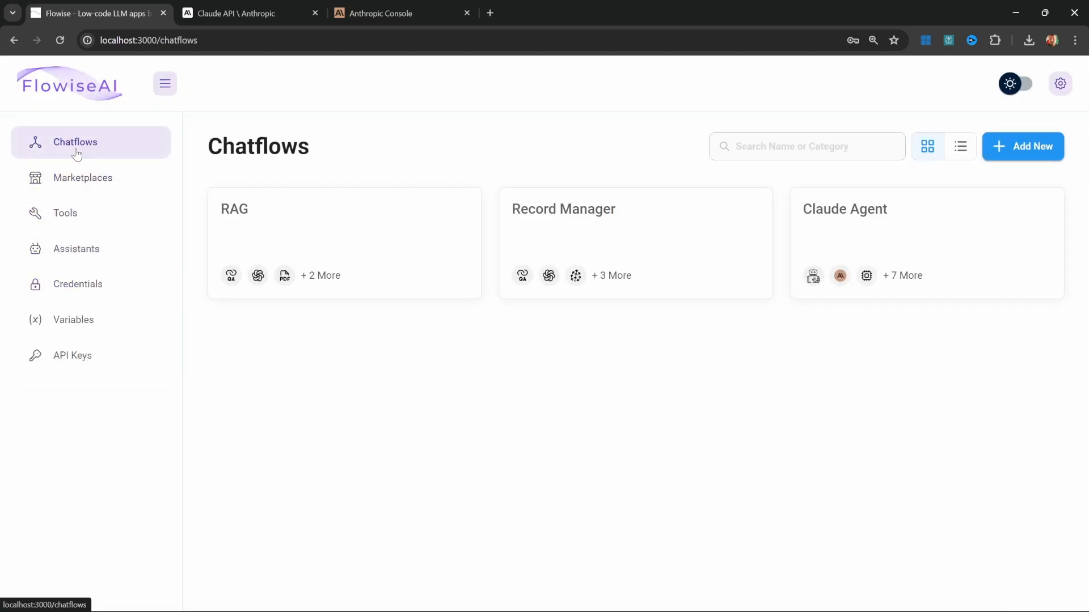
click(1007, 158)
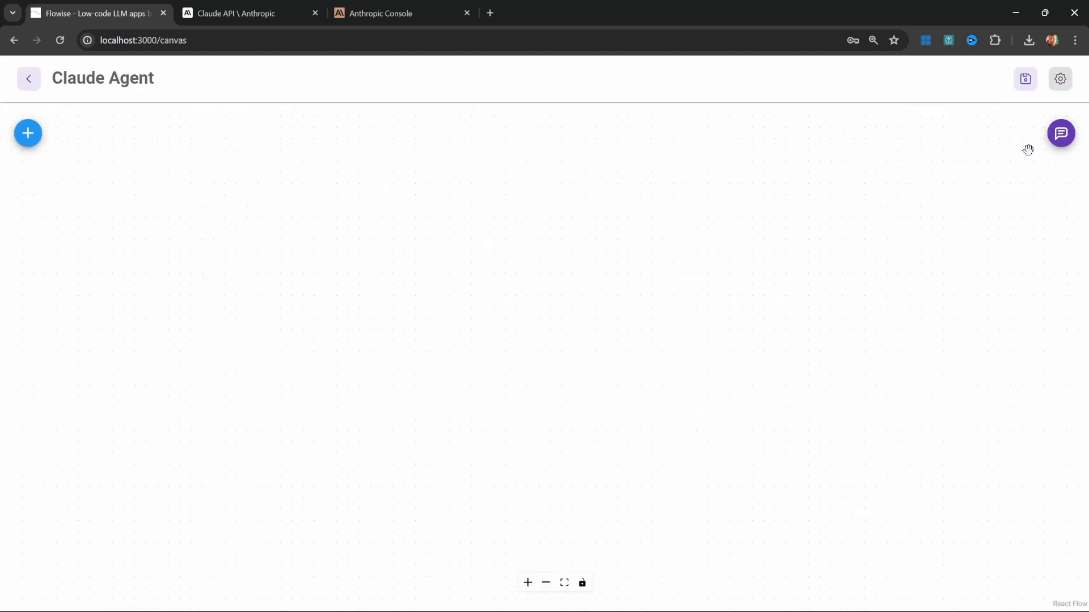
click(1025, 79)
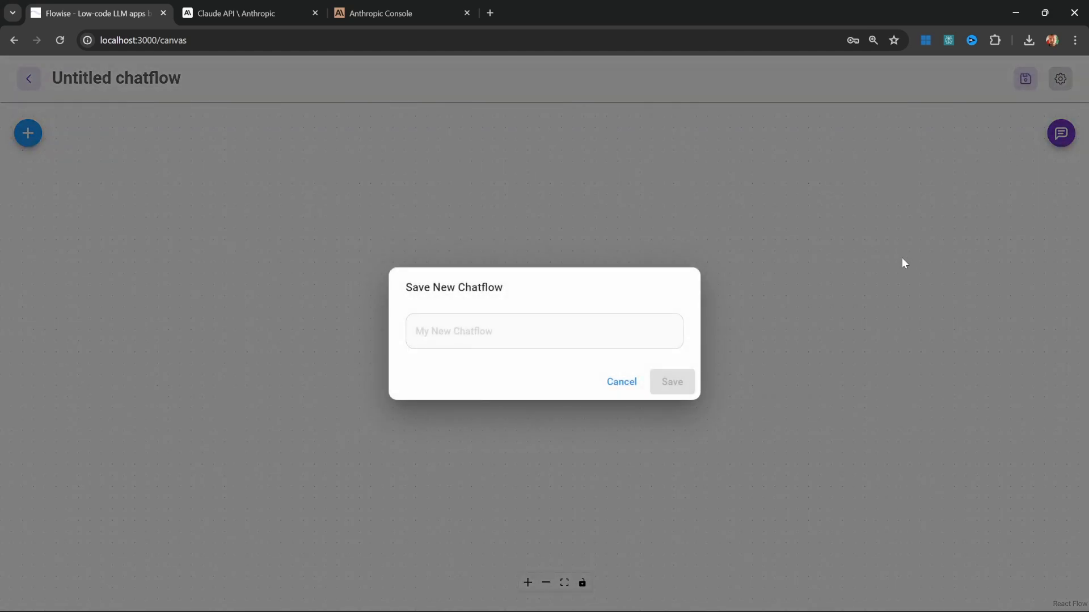
click(440, 334)
text(Tool Agent)
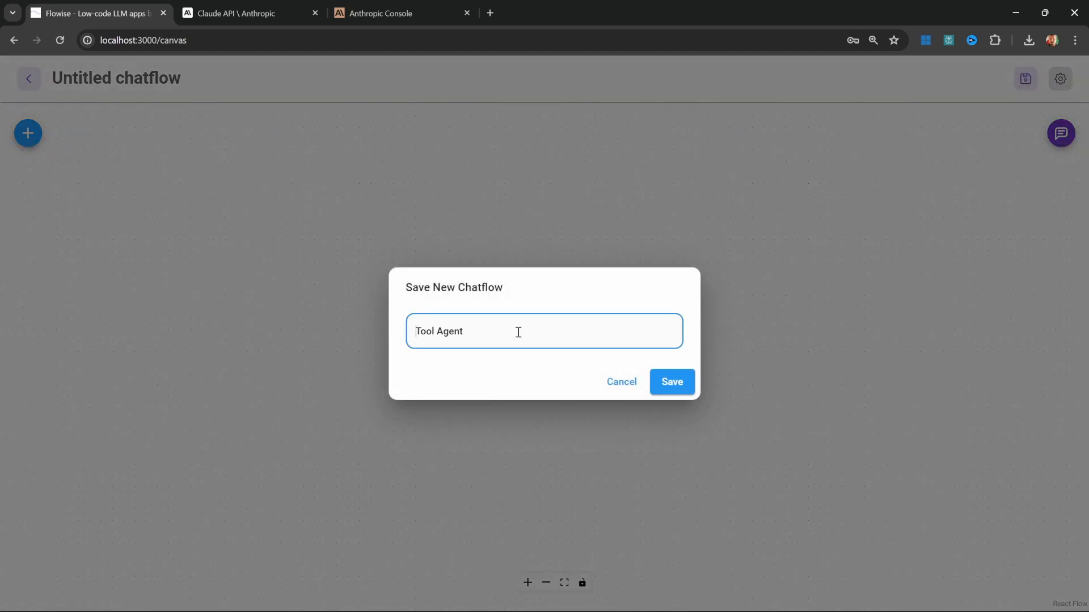
key(Home)
text(Claude)
click(670, 384)
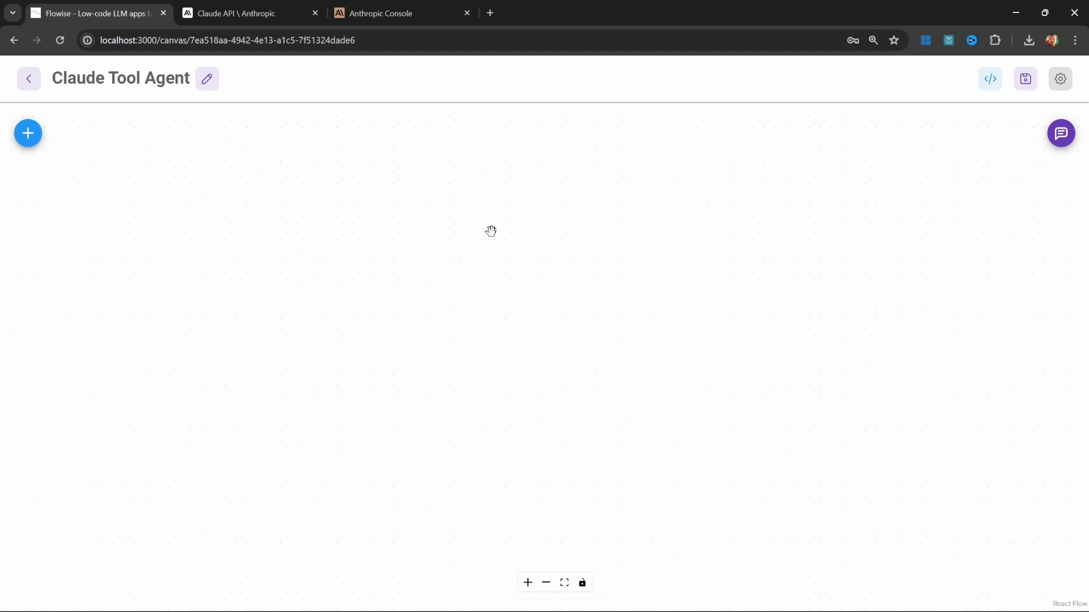
Step: Add a Tool Agent node from the Agents category to the canvas, leaving free space before it for its input nodes
click(29, 134)
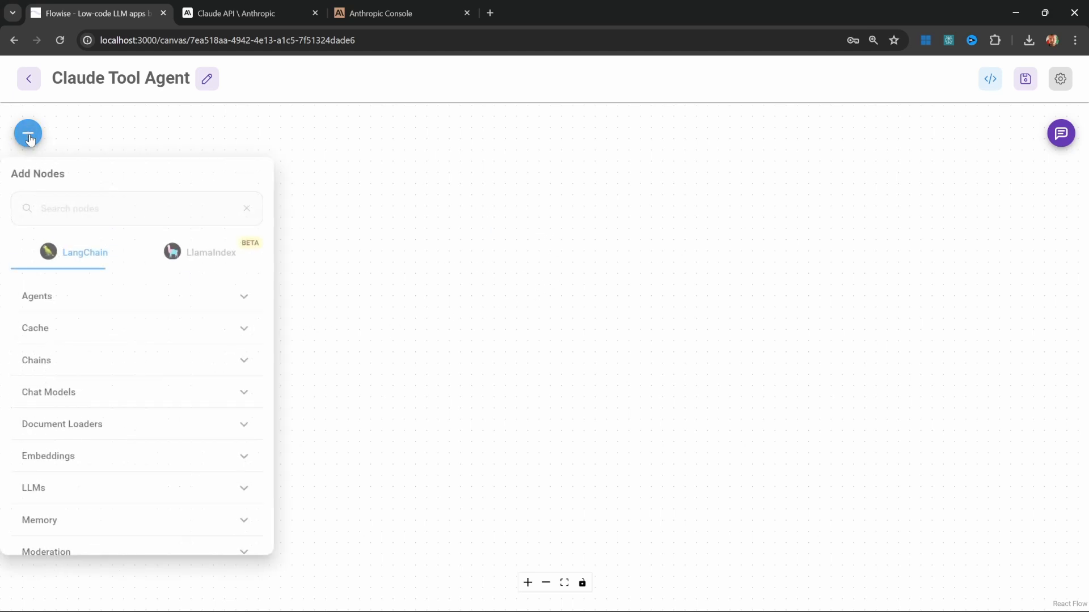
click(95, 311)
scroll(199, 357, down, 13)
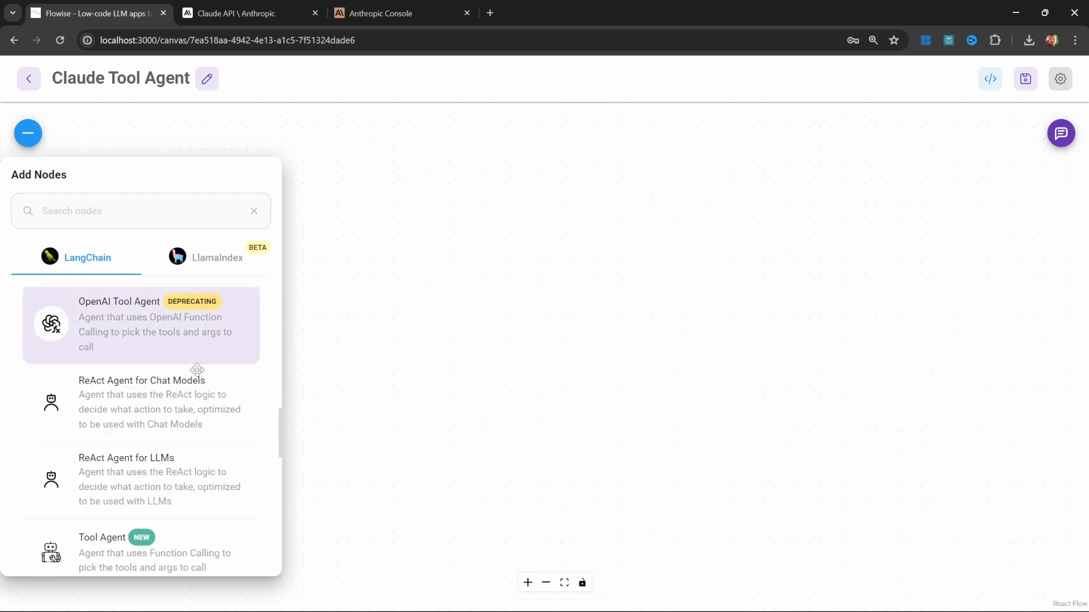
scroll(197, 370, down, 2)
drag(79, 428, 454, 162)
drag(547, 160, 845, 165)
scroll(433, 285, down, 1)
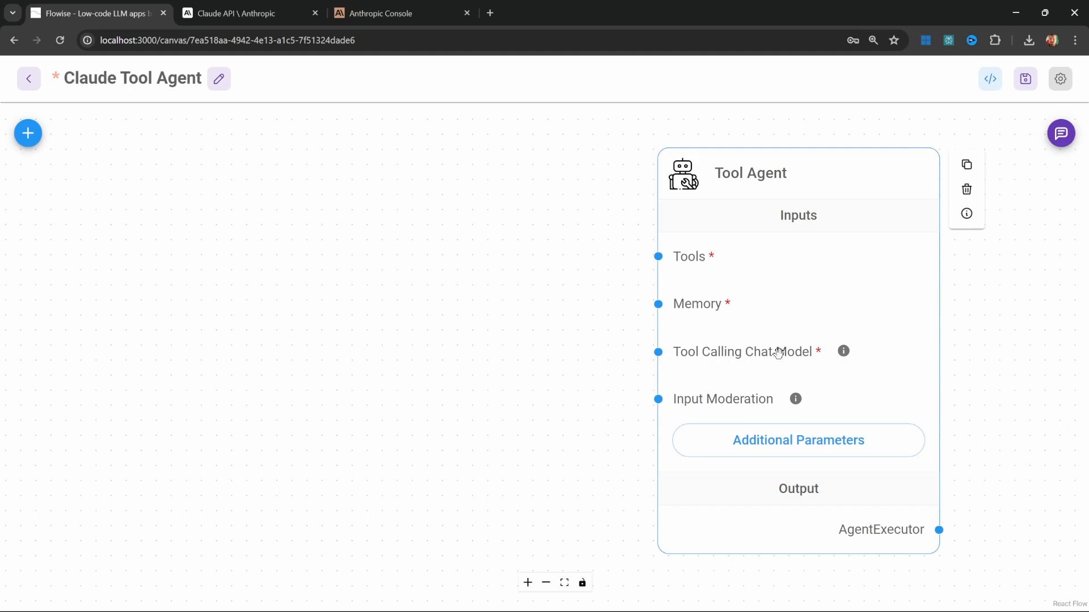
Step: Add a ChatAnthropic chat model node to the canvas just before the Tool Agent node
click(28, 134)
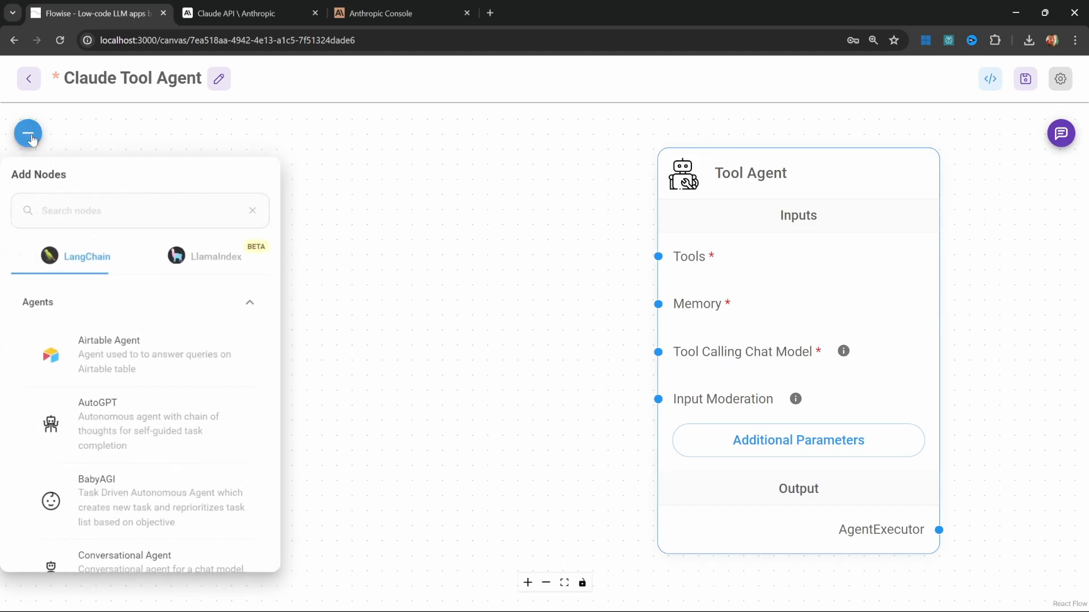
click(252, 305)
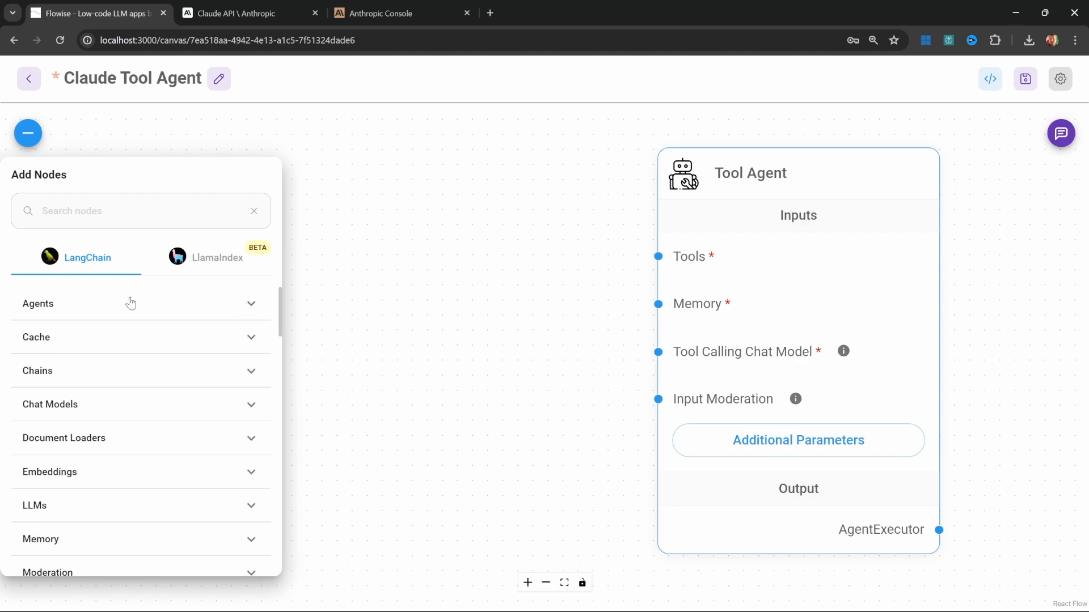
click(136, 408)
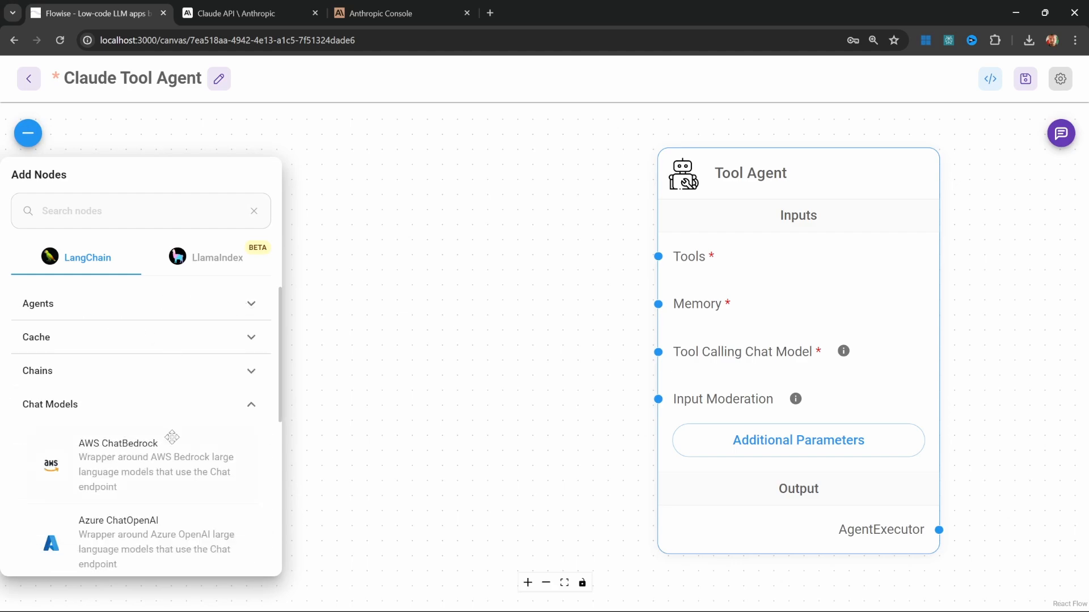
scroll(176, 442, down, 2)
scroll(177, 441, down, 2)
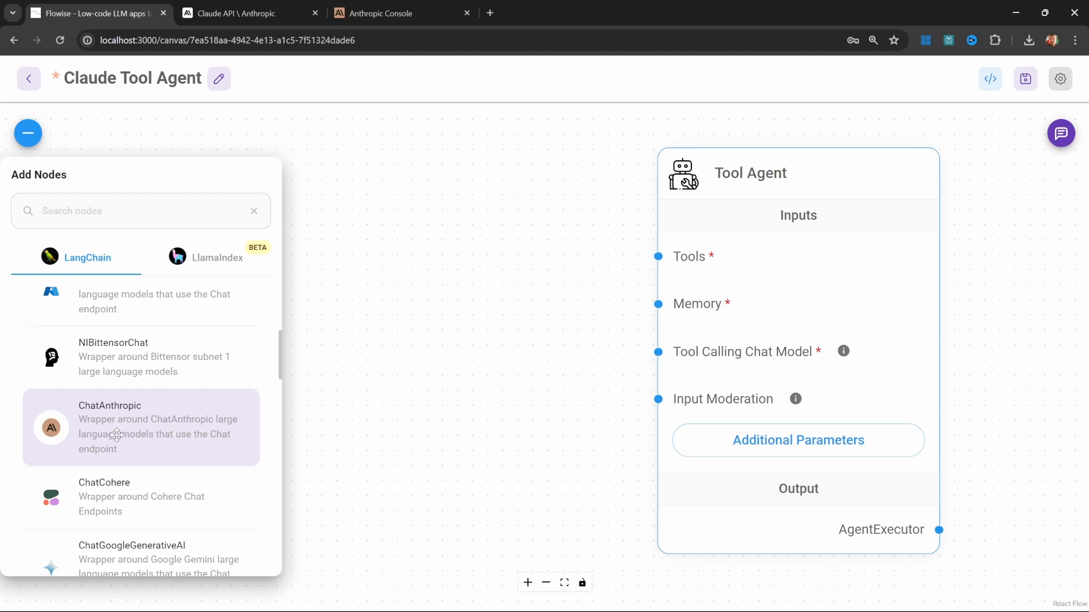
drag(117, 437, 420, 330)
drag(497, 339, 483, 161)
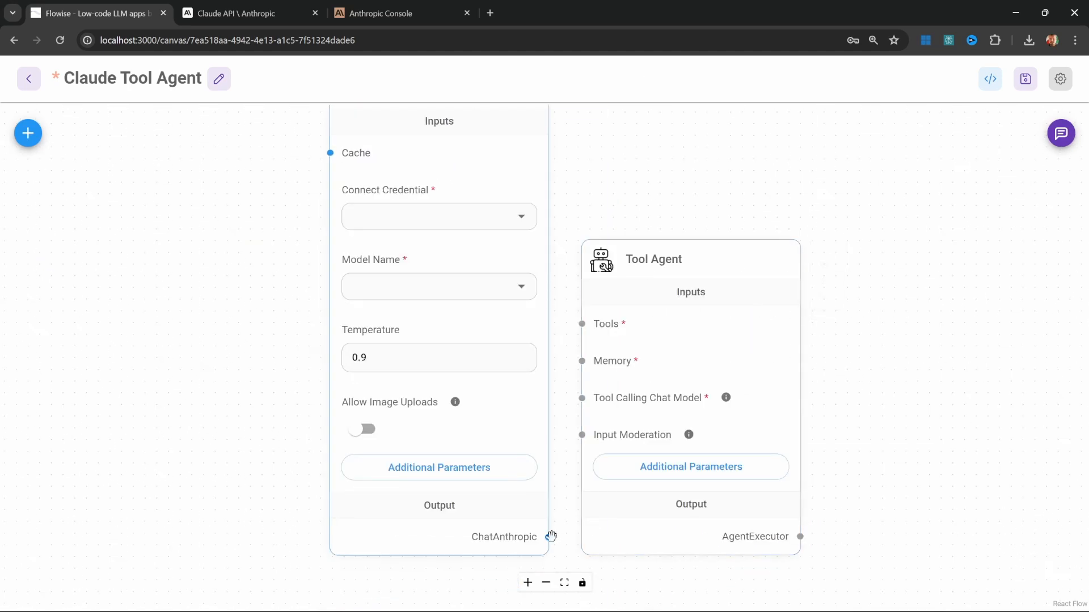
Step: Connect ChatAnthropic to the Tool Agent's Tool Calling Chat Model input and select the Tool Agent Key credential for it
drag(548, 537, 578, 400)
click(519, 216)
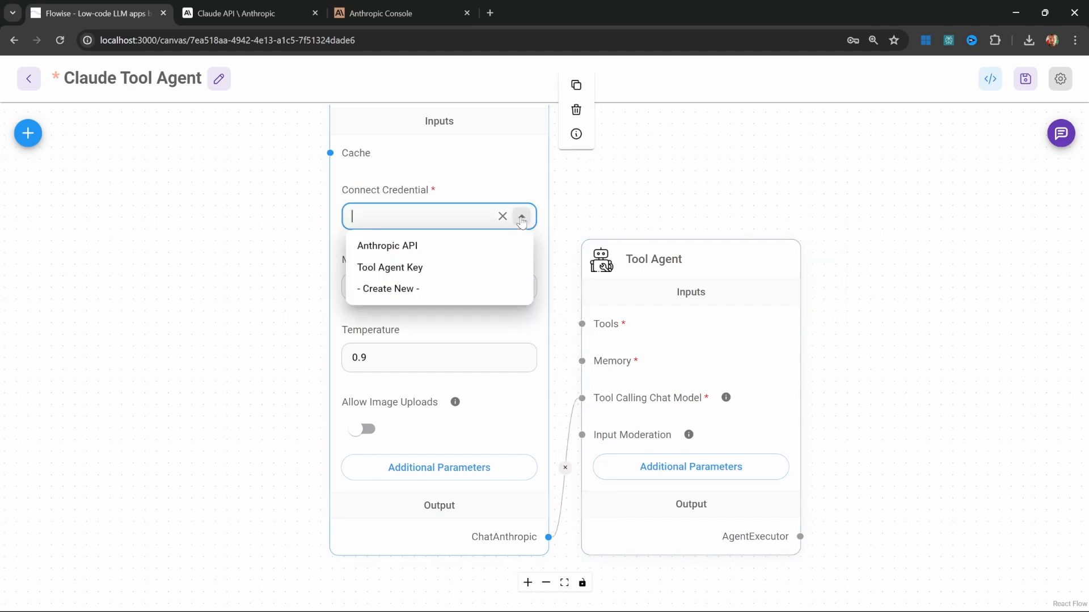
click(407, 271)
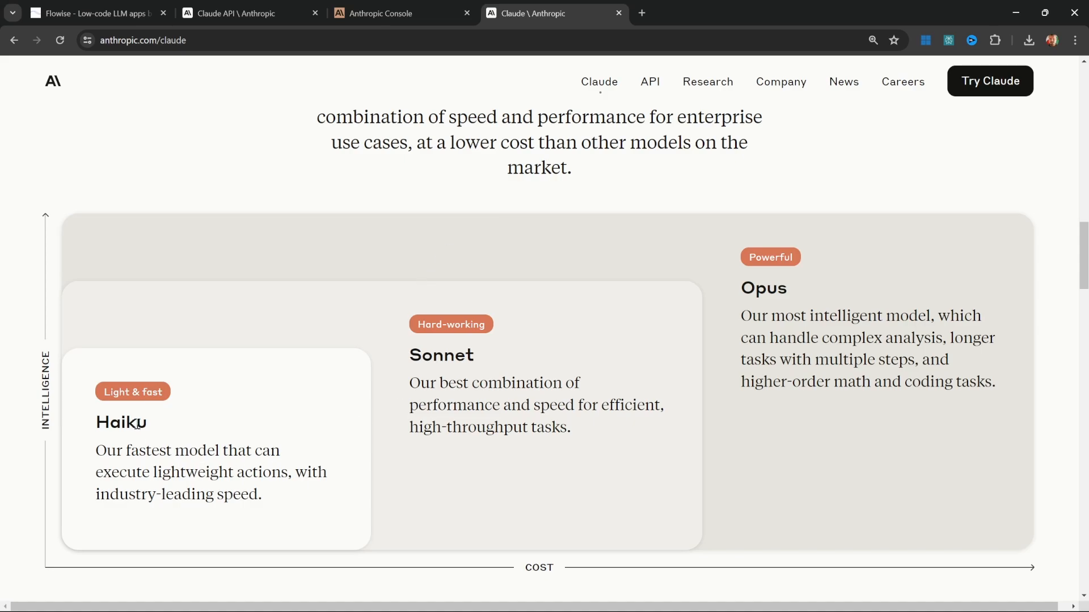
Step: Compare the intelligence and cost of the Haiku, Sonnet and Opus models on Anthropic's Claude page
double_click(777, 291)
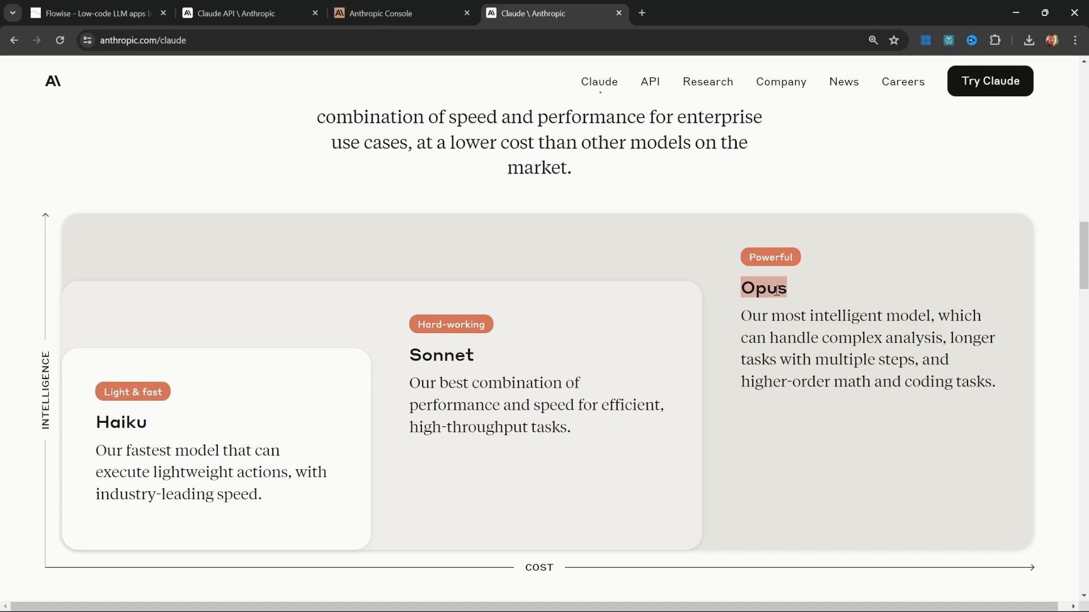
click(777, 290)
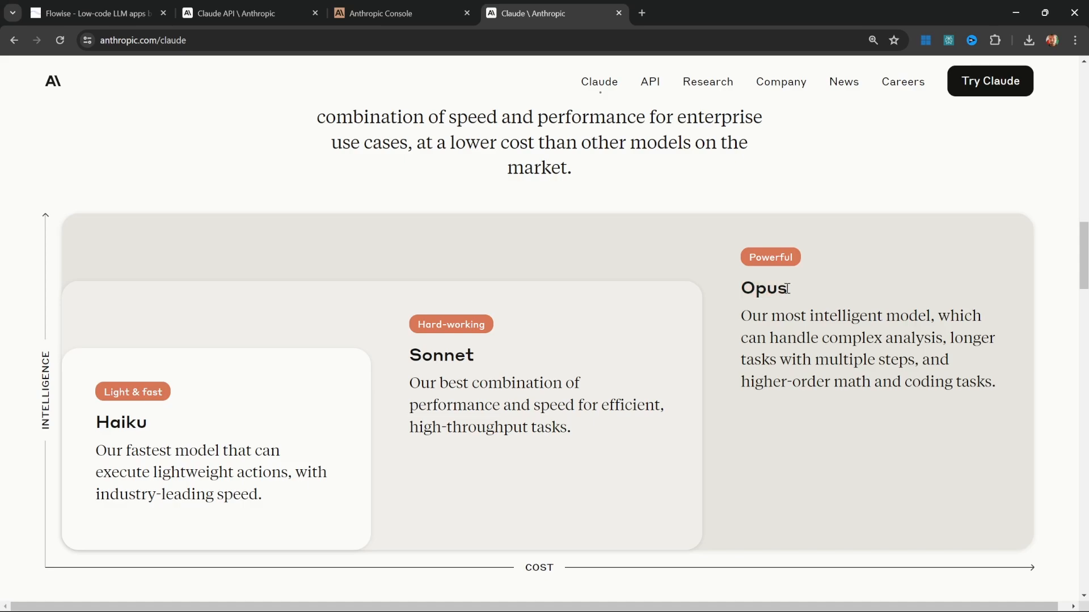
double_click(455, 355)
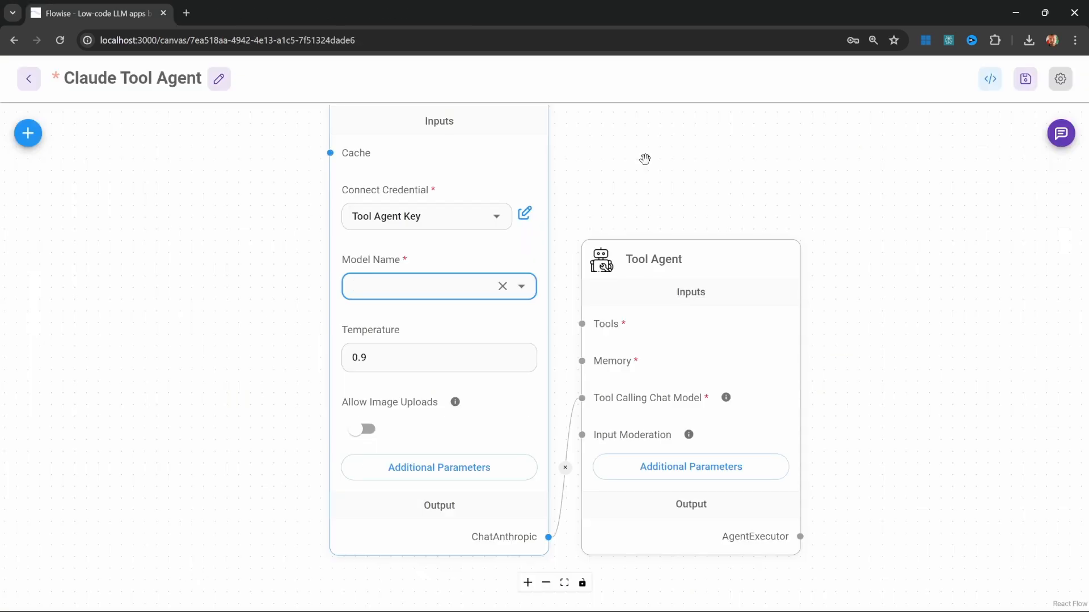
Step: Set the ChatAnthropic model to claude-3-opus and its temperature to 0.2
click(522, 287)
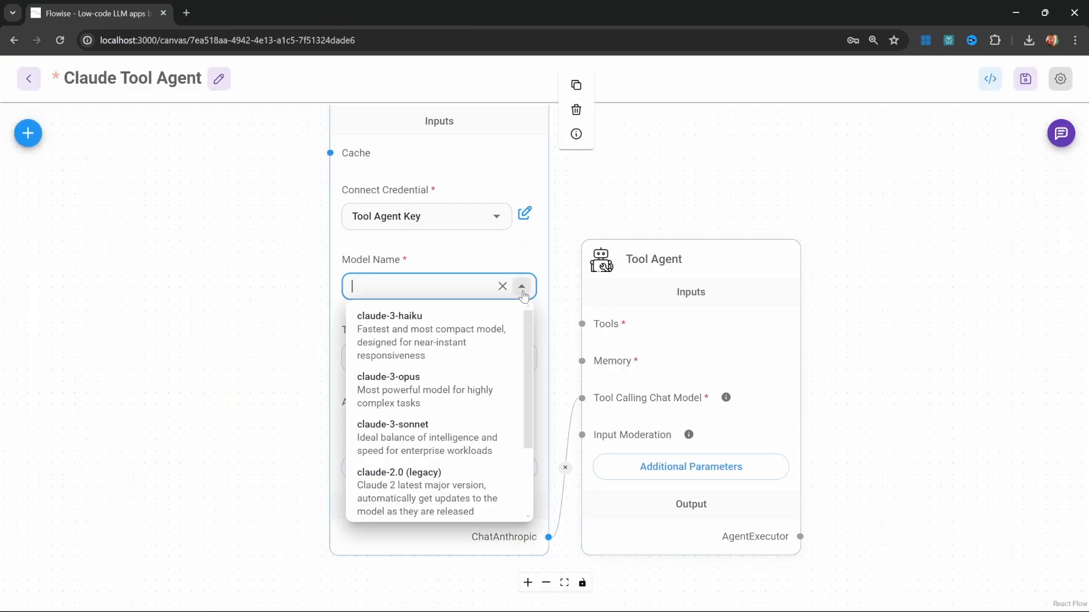
click(413, 395)
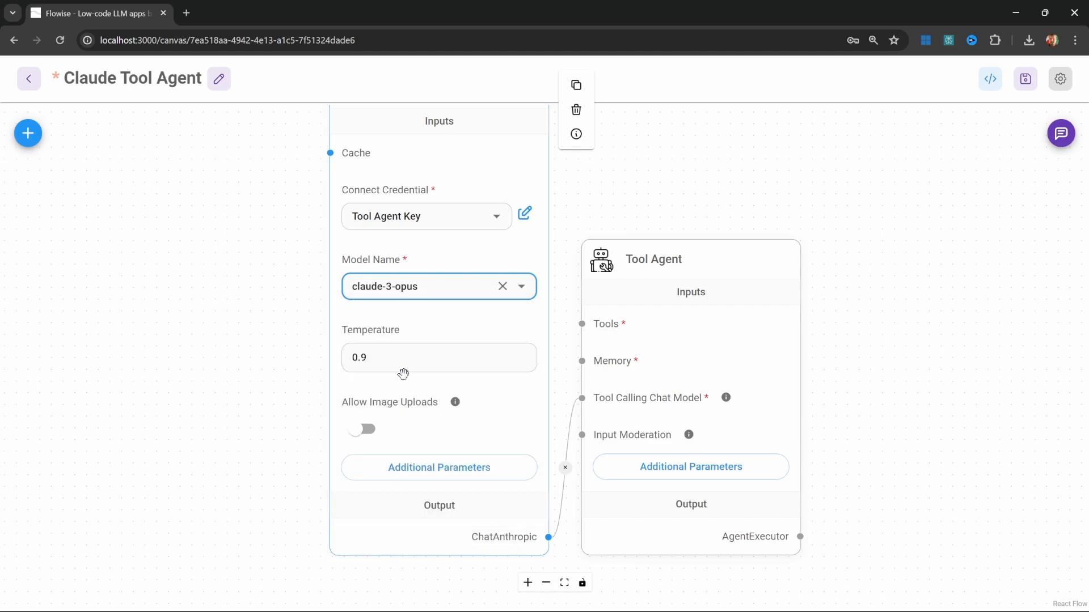
click(410, 363)
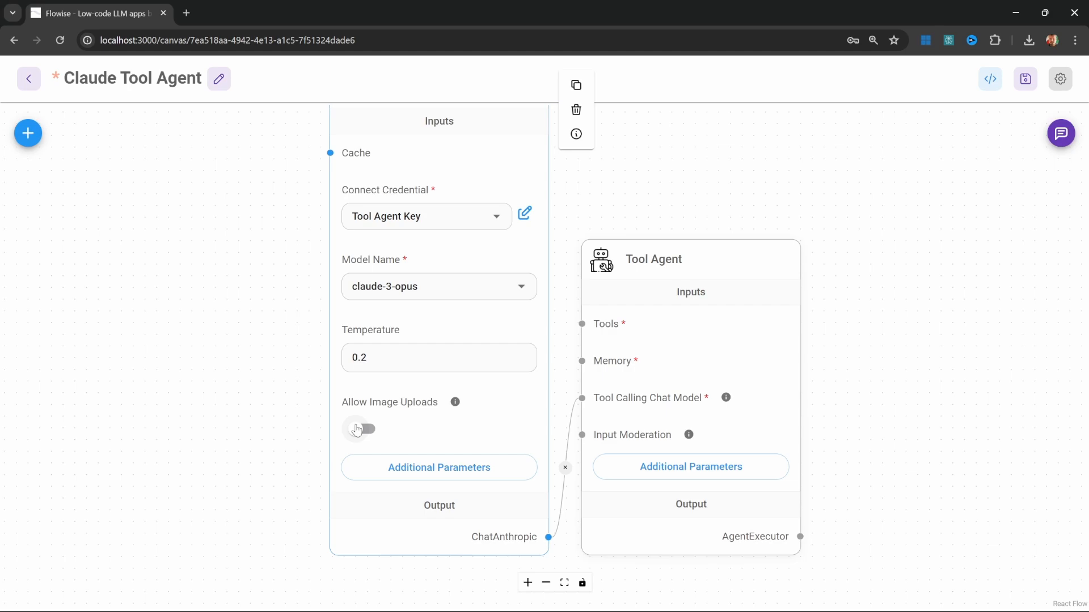
Step: Try out image uploads on ChatAnthropic by saving the chatflow and opening its chat, and switch the option off again
click(357, 429)
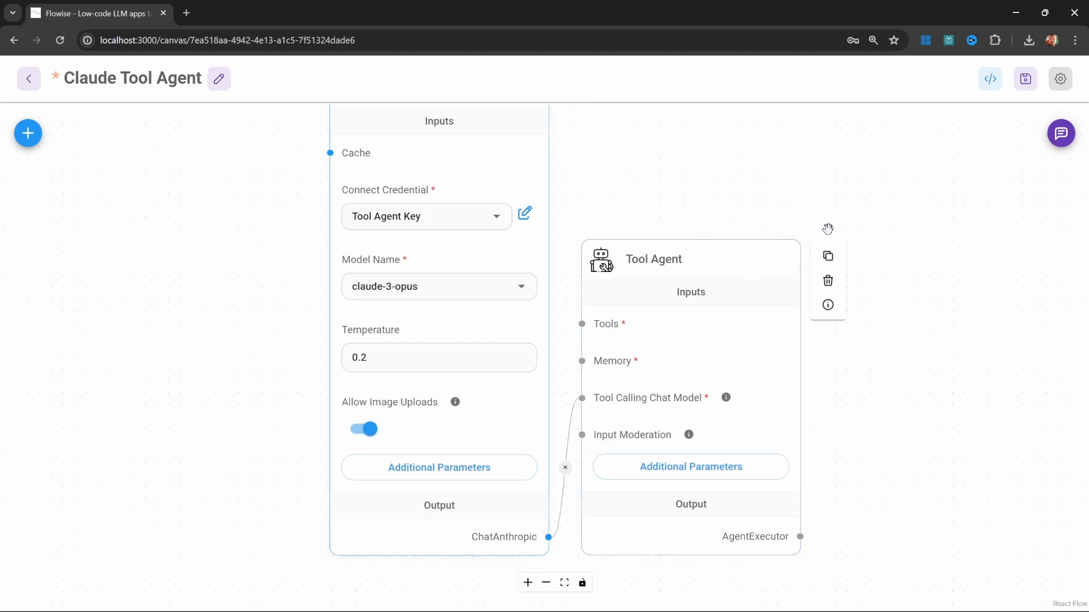
click(1025, 78)
click(1061, 135)
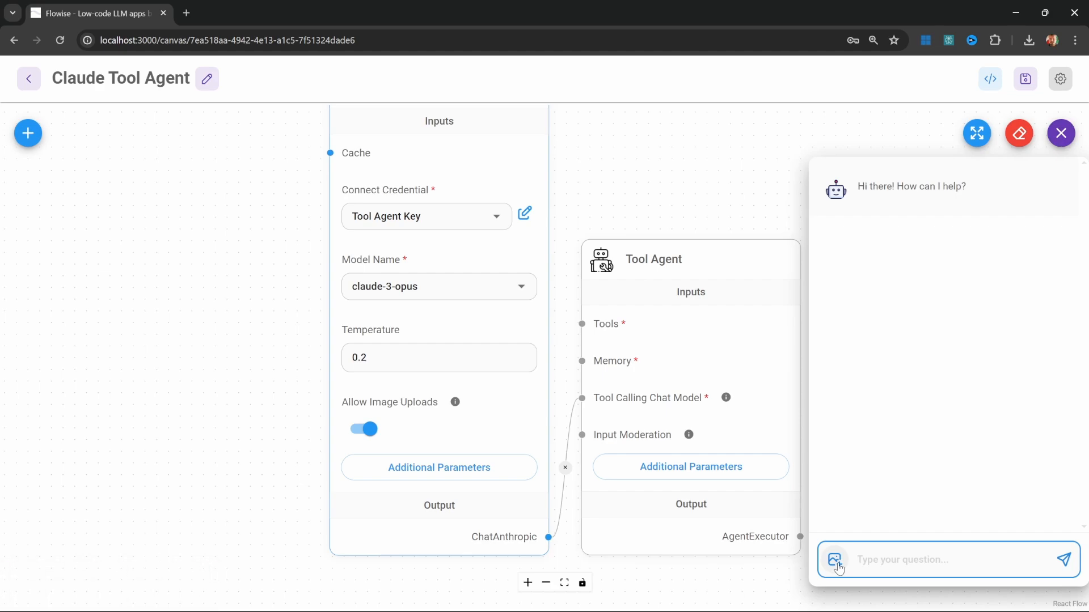
click(703, 308)
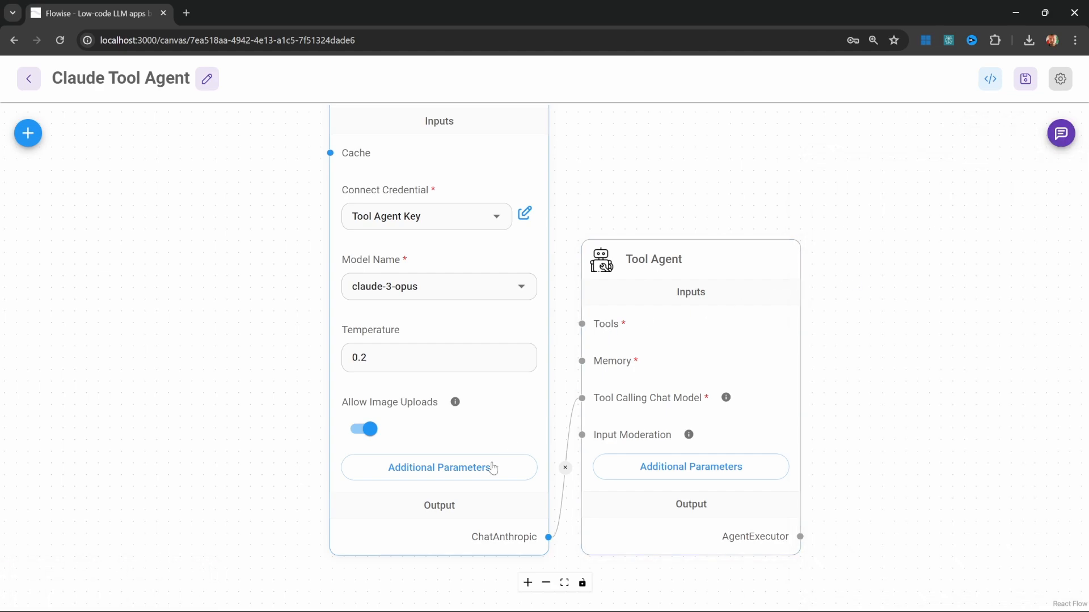
click(363, 432)
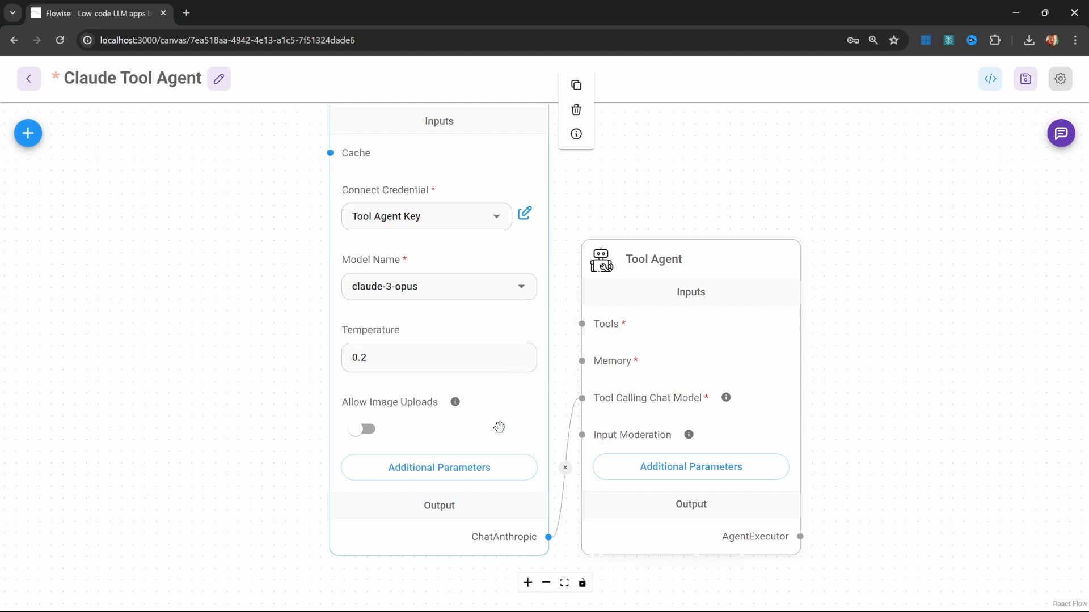
Step: Add a Buffer Memory node and connect it to the Tool Agent's Memory input
mouse_move(630, 360)
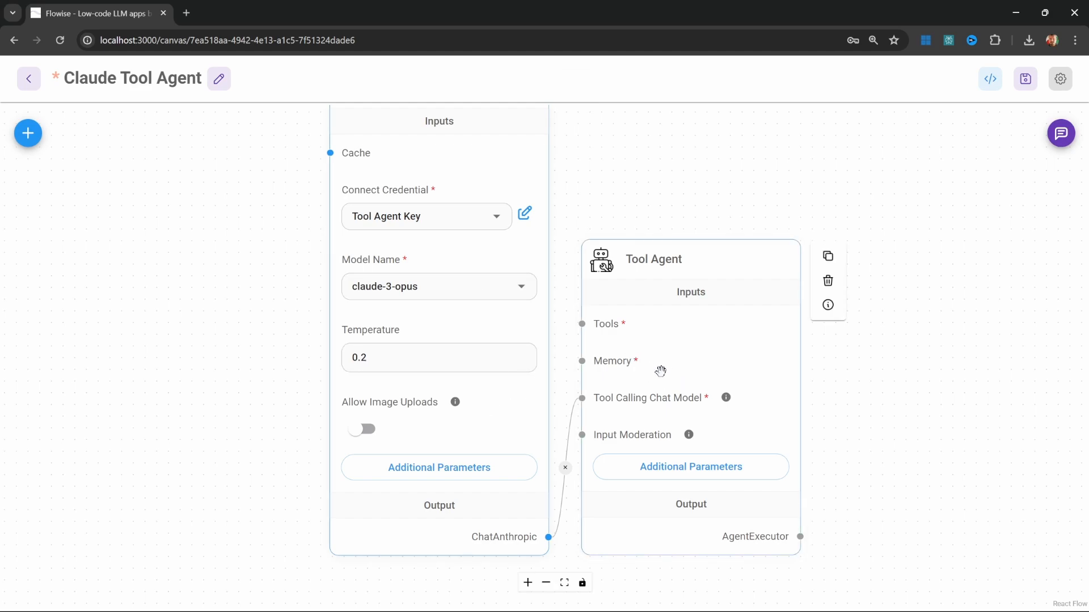
click(28, 135)
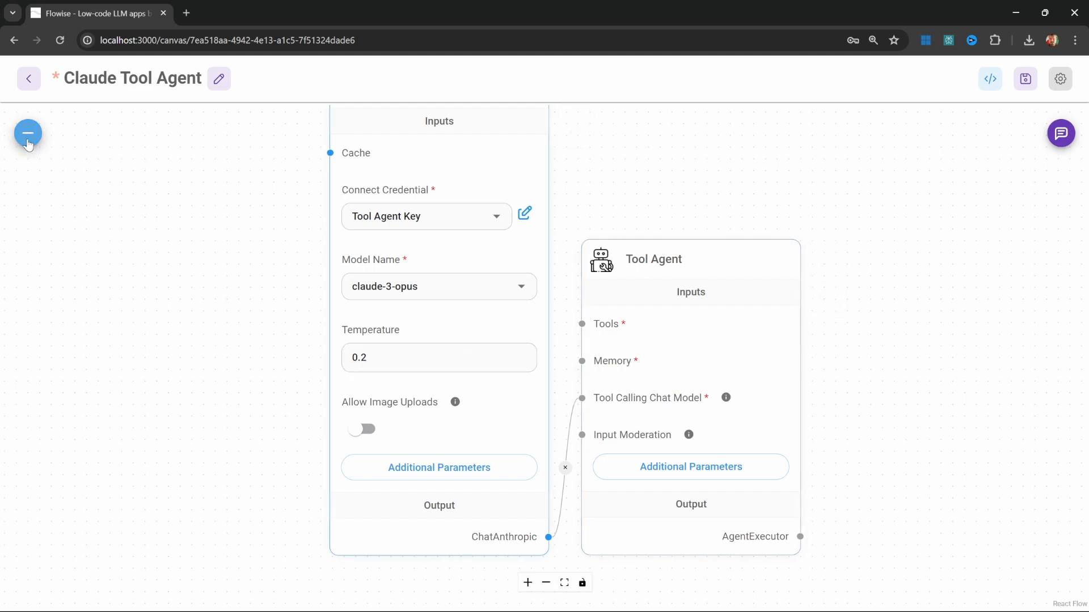
click(260, 406)
scroll(87, 413, down, 3)
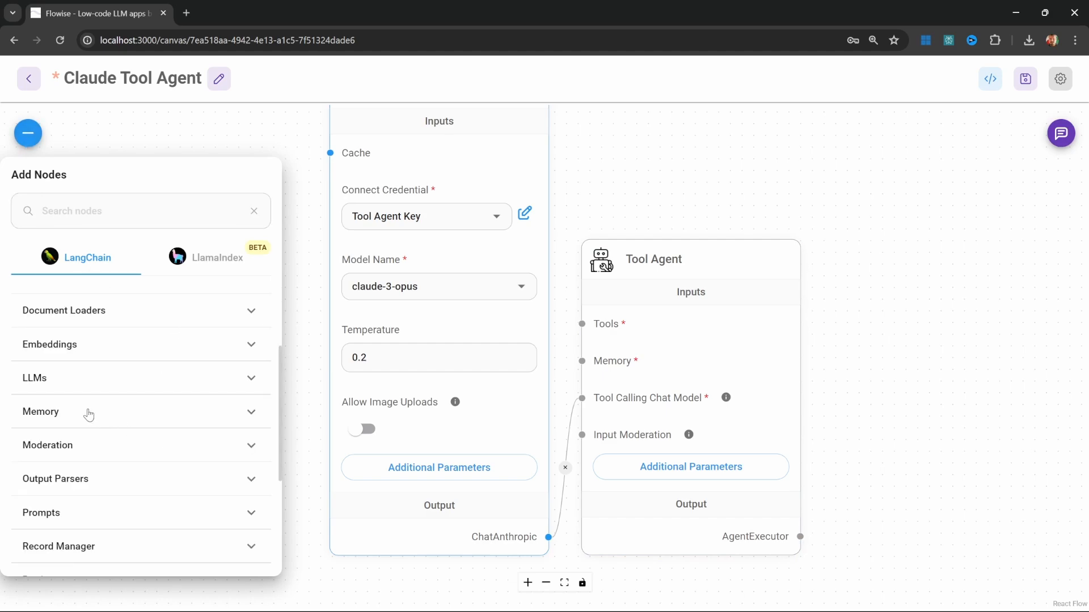
click(80, 410)
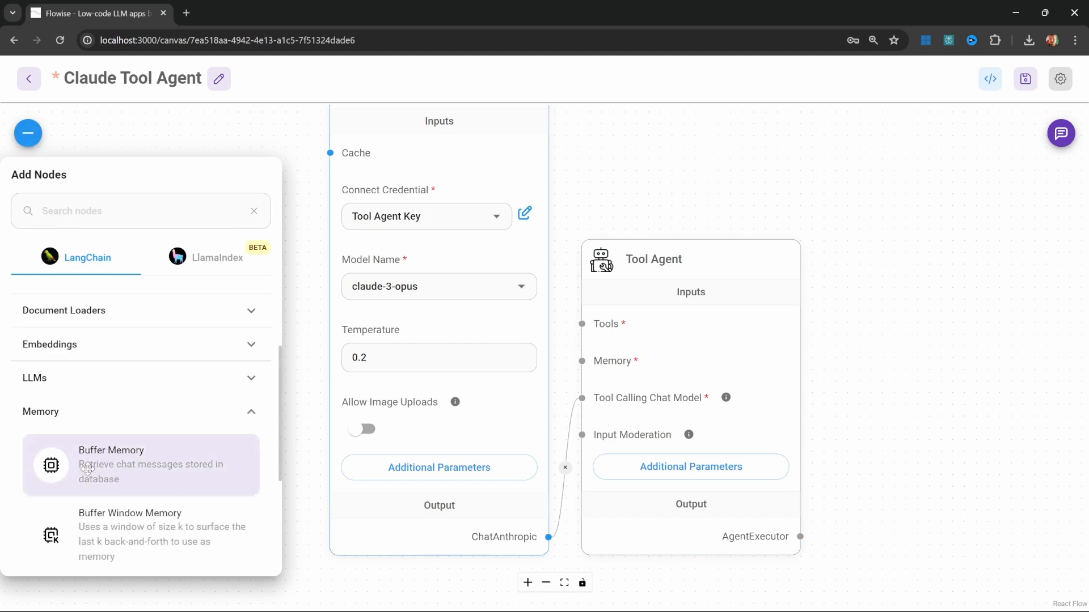
drag(90, 470, 128, 399)
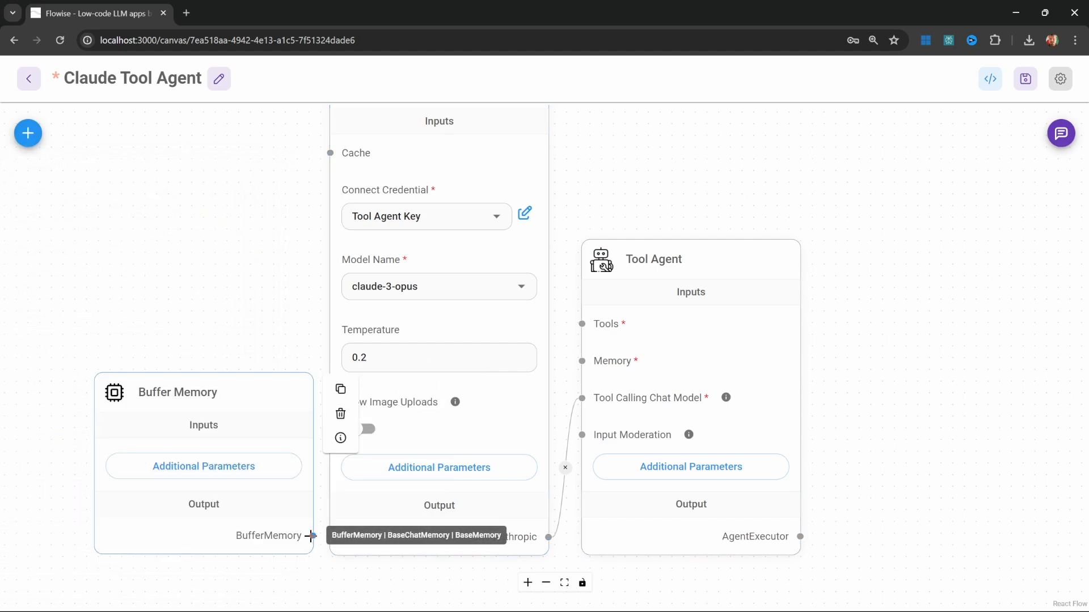
drag(313, 536, 582, 362)
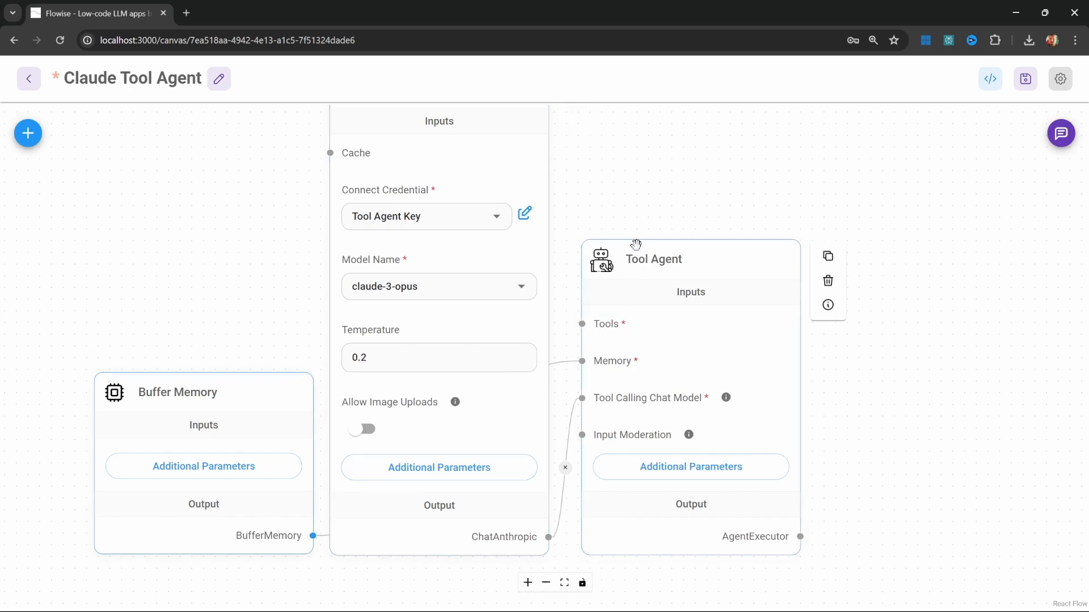
Step: Browse the available tool nodes and add a Calculator tool to the canvas near the Tool Agent
scroll(644, 231, down, 1)
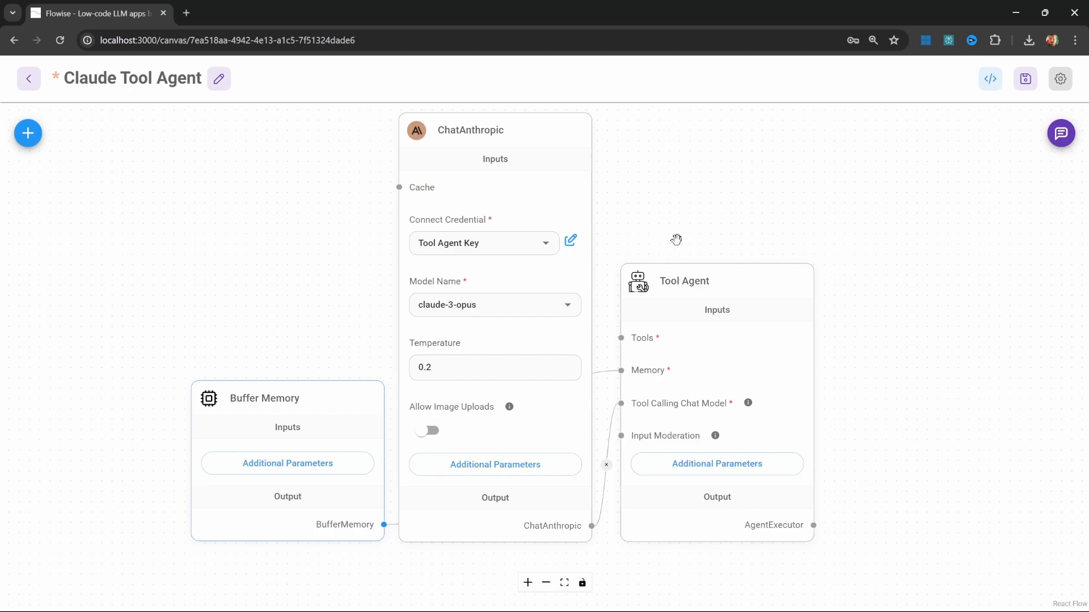
click(27, 136)
scroll(233, 533, down, 1)
scroll(187, 482, down, 5)
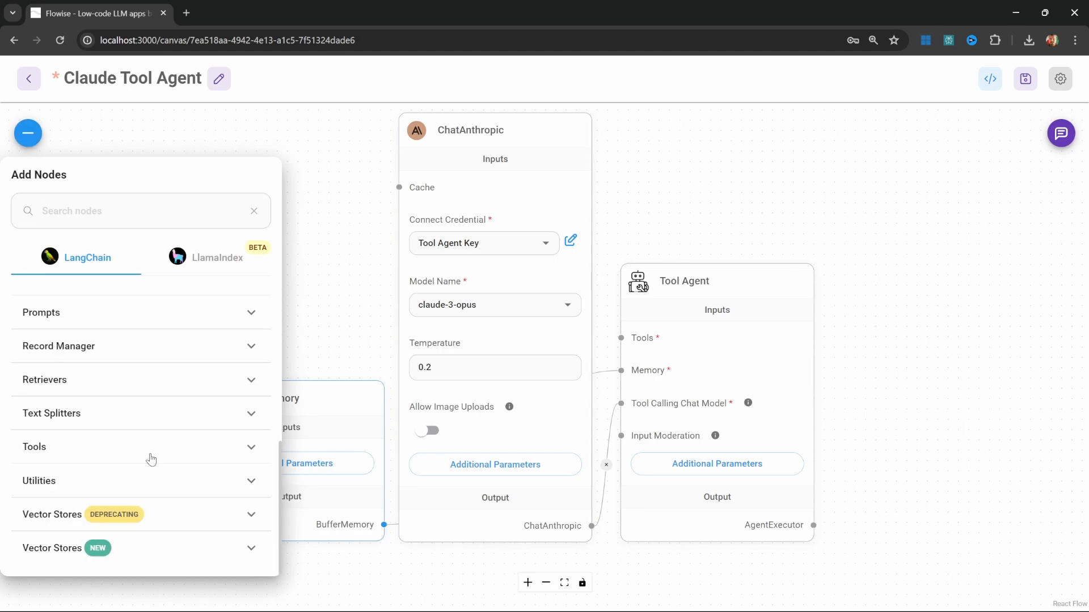
click(151, 448)
scroll(161, 452, down, 2)
scroll(180, 386, down, 1)
scroll(179, 387, down, 2)
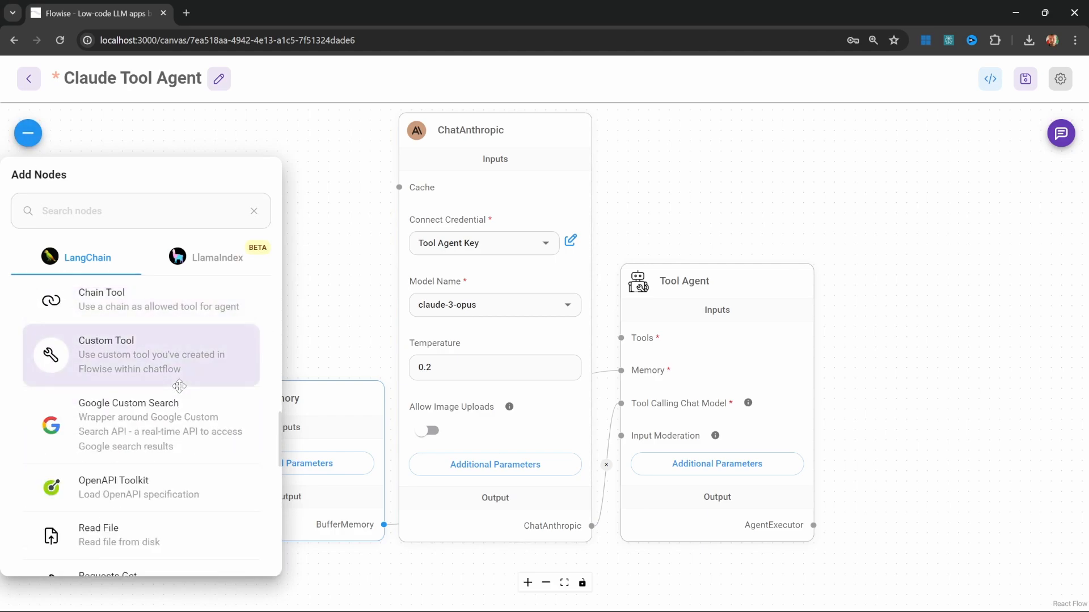
scroll(177, 383, down, 1)
scroll(102, 418, up, 2)
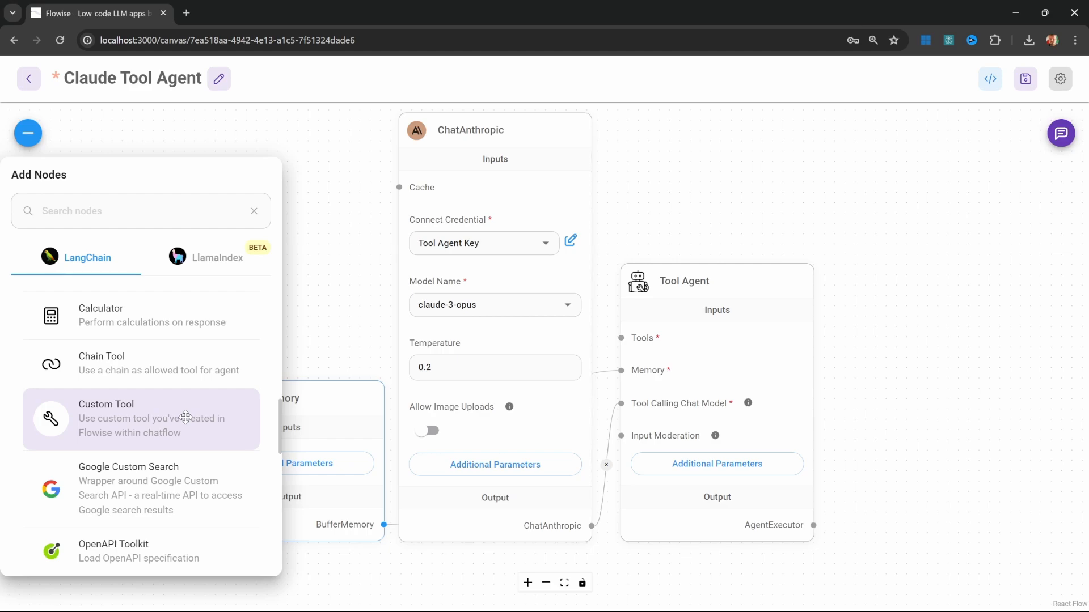
scroll(185, 417, down, 1)
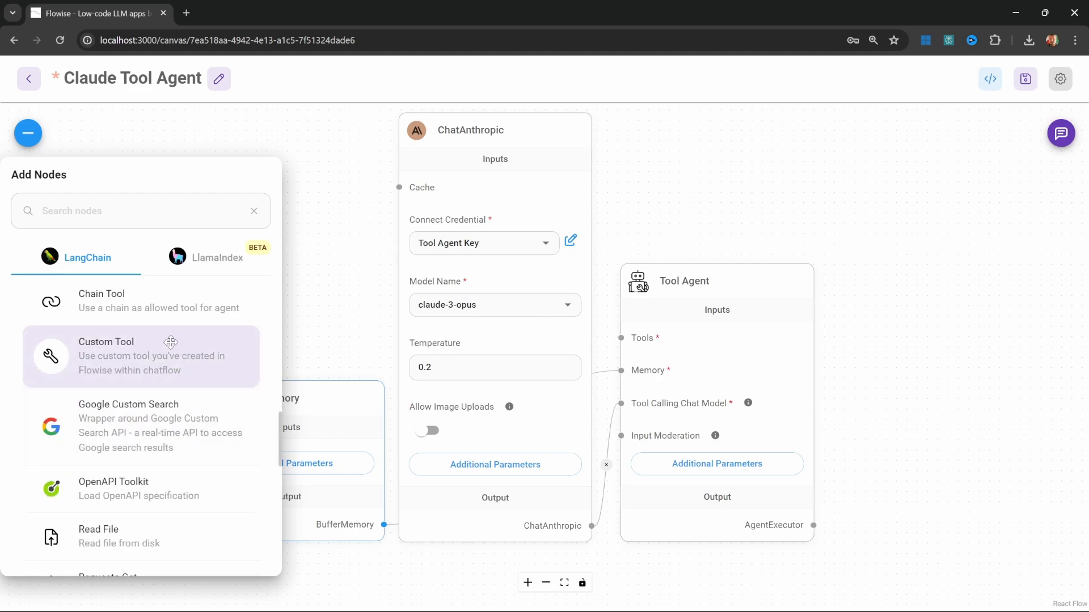
scroll(170, 368, up, 1)
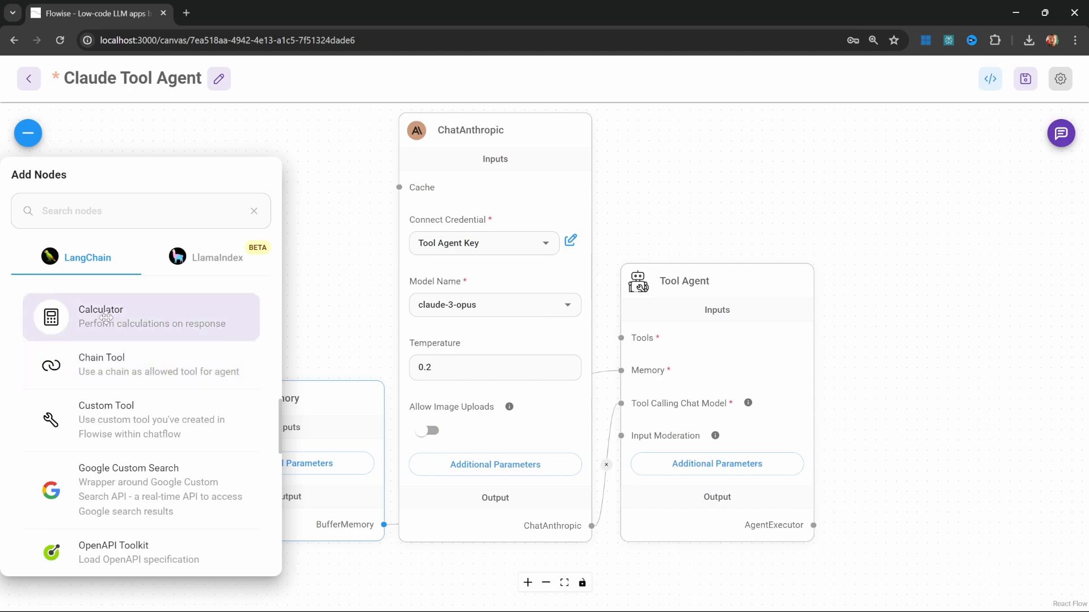
drag(122, 315, 791, 207)
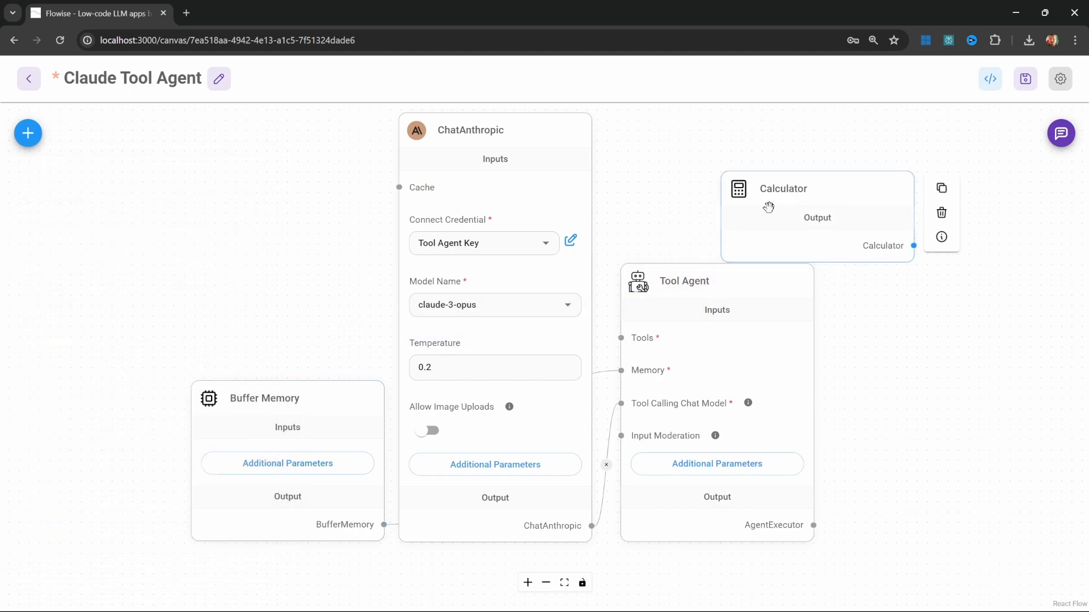
Step: Move the Calculator node into the free space beside the Tool Agent node, level with its header
drag(768, 207, 882, 392)
drag(864, 322, 628, 255)
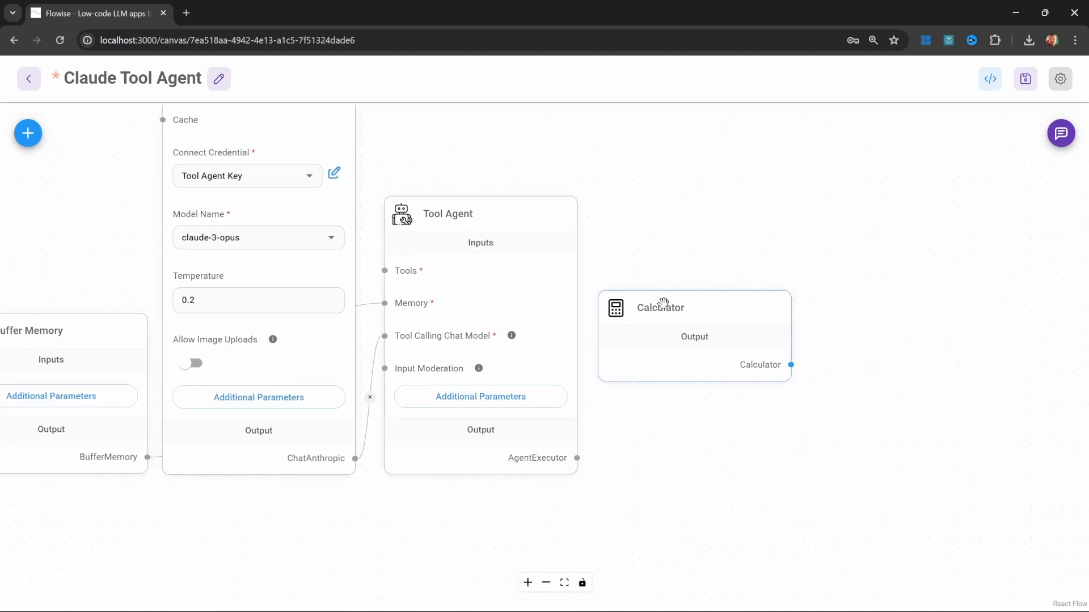
drag(653, 328, 655, 242)
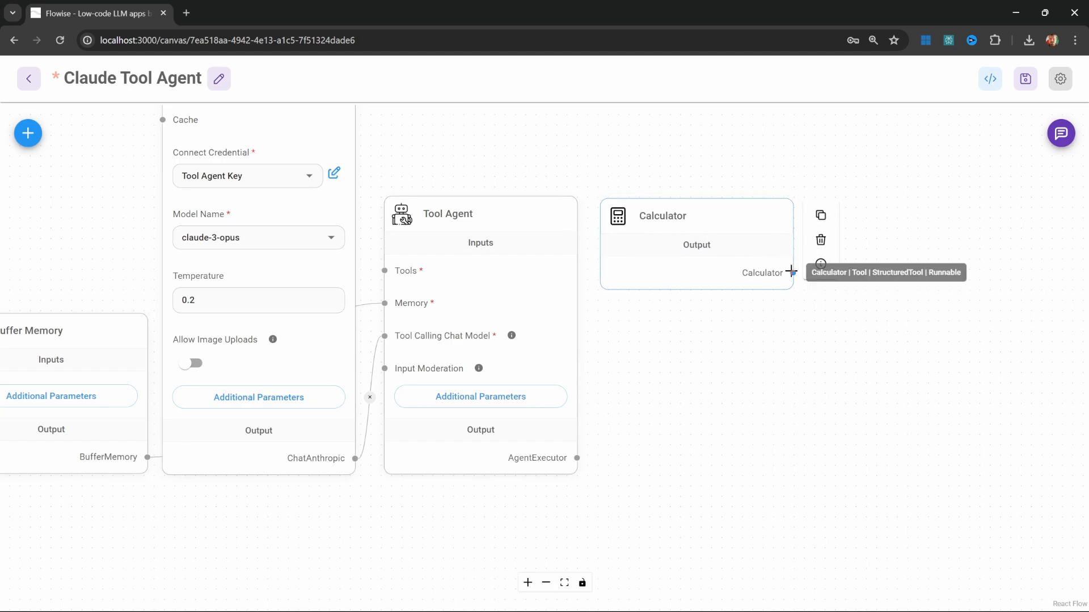
Step: Connect the Calculator node's output to the Tool Agent's Tools input and save the chatflow
drag(791, 272, 386, 272)
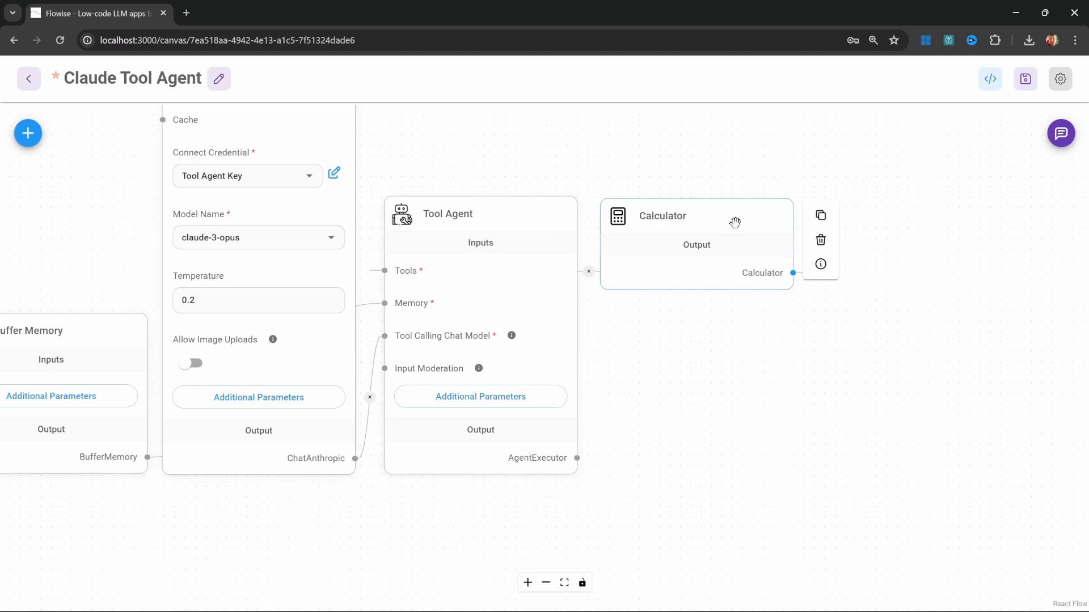
drag(734, 222, 736, 223)
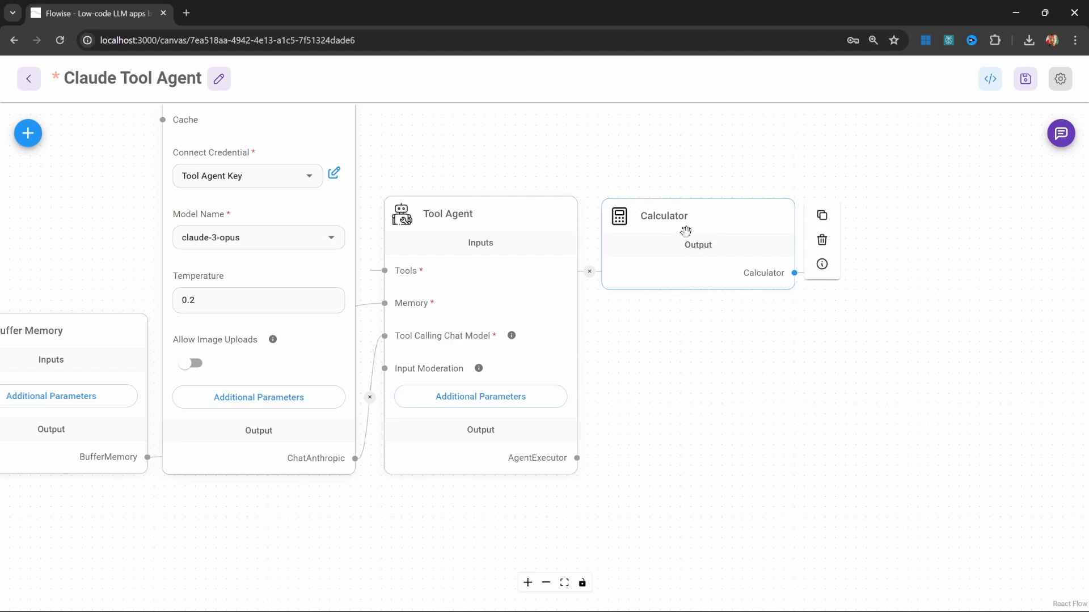
click(1026, 78)
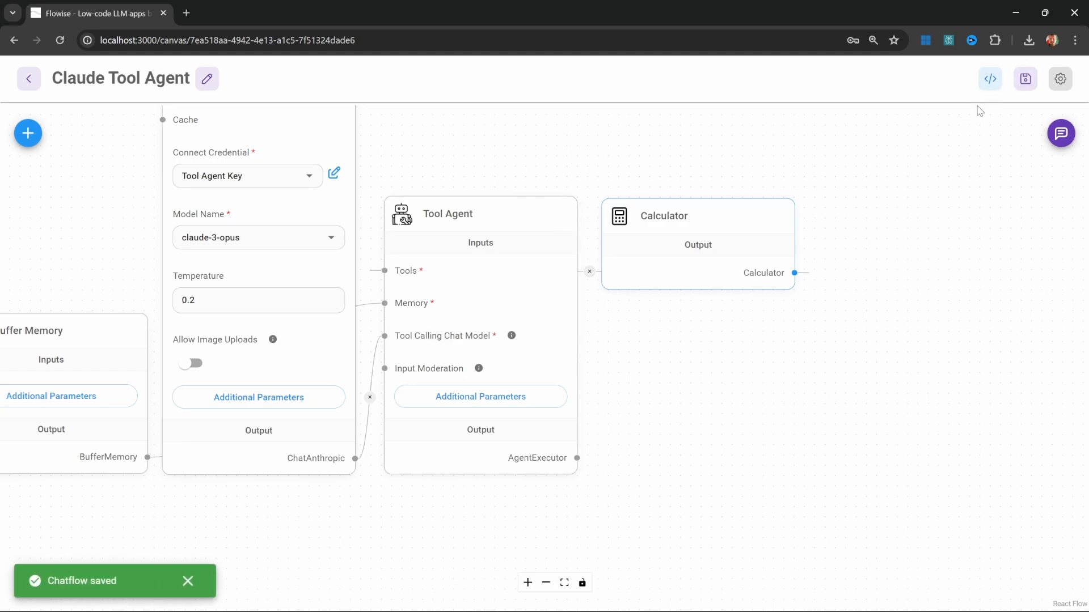
Step: Test the agent's chat by sending "Hello" and "What is 500 * 10000", and inspect the details of the calculator tool used
click(1060, 135)
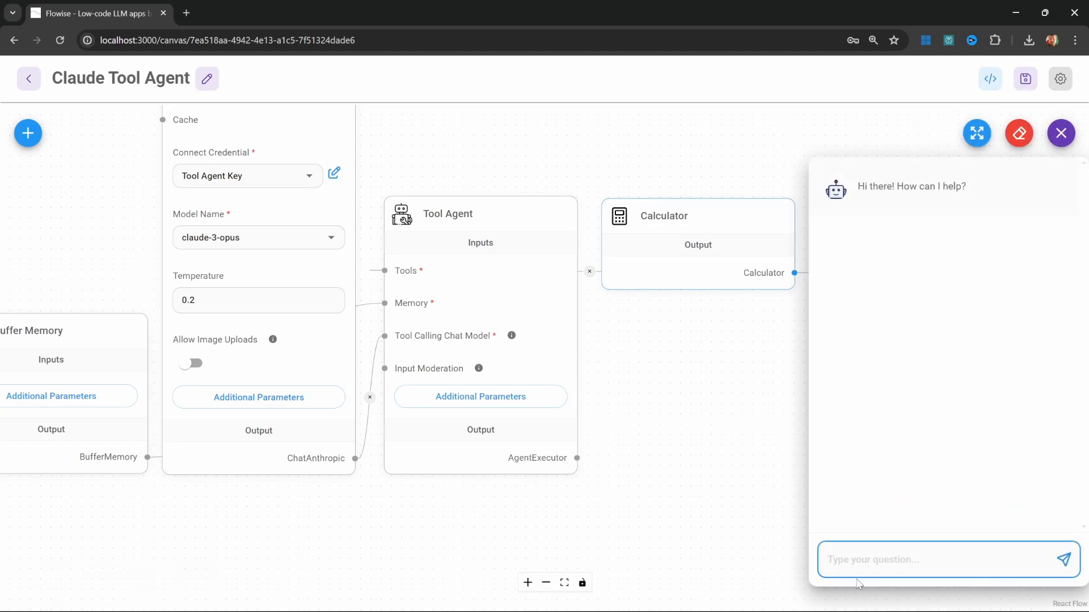
text(Hello)
key(Return)
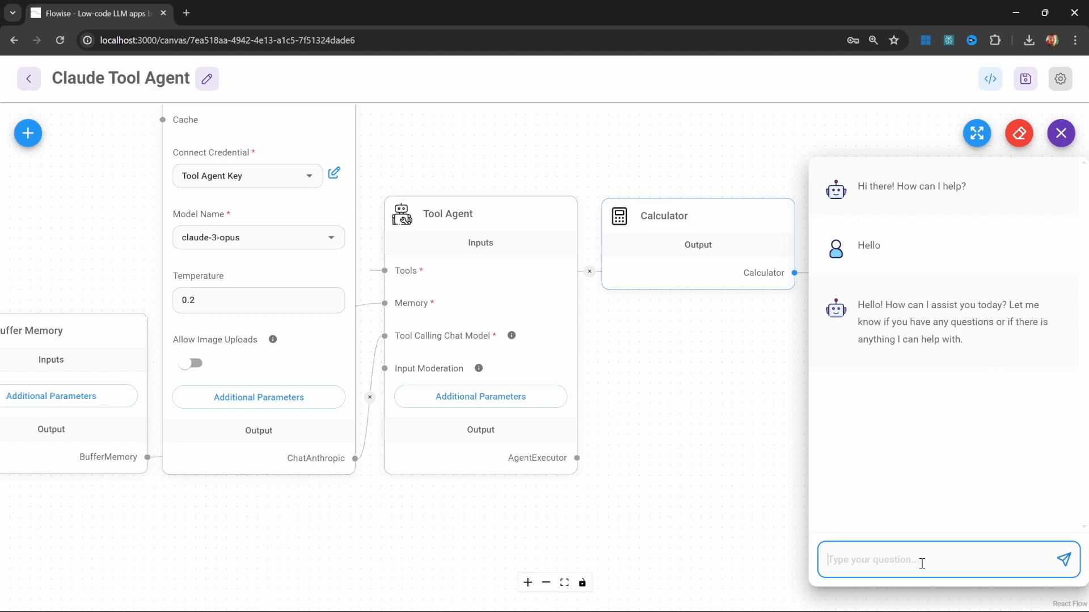
text(What is 500 * 10000)
key(Return)
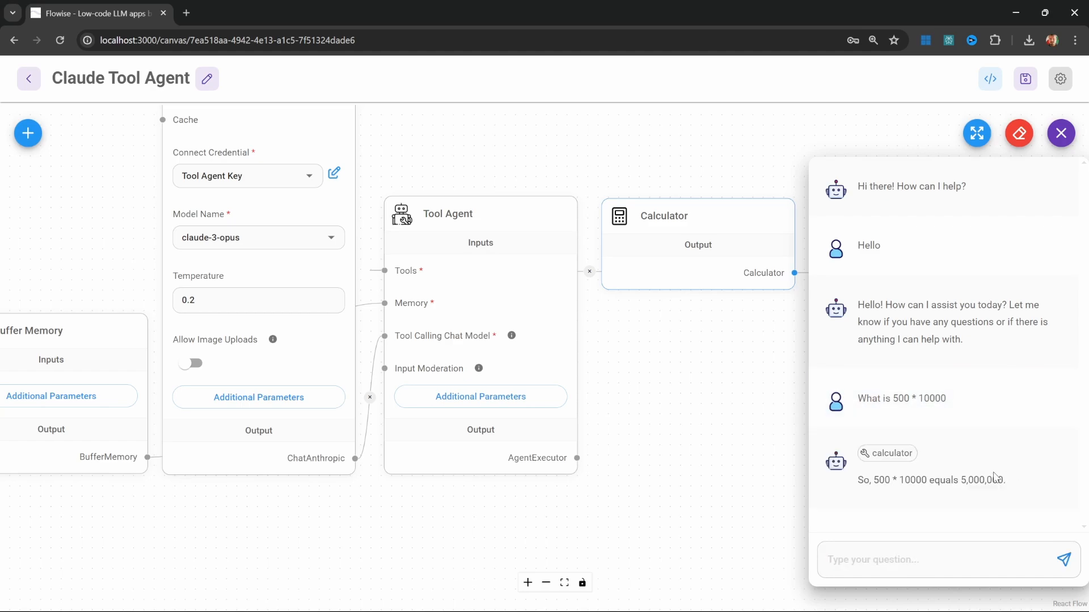
click(889, 453)
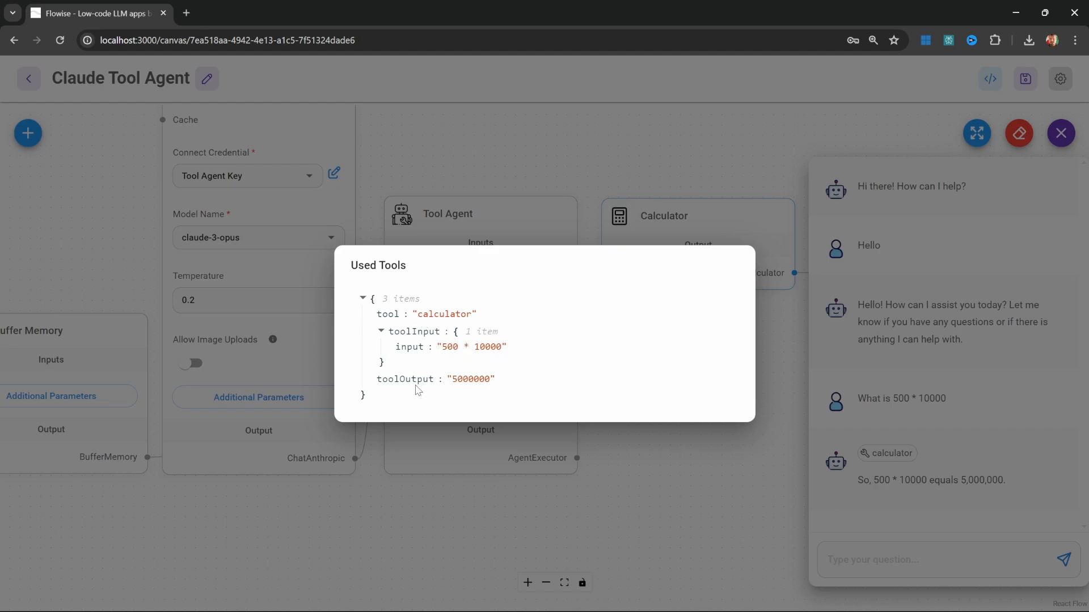
click(711, 165)
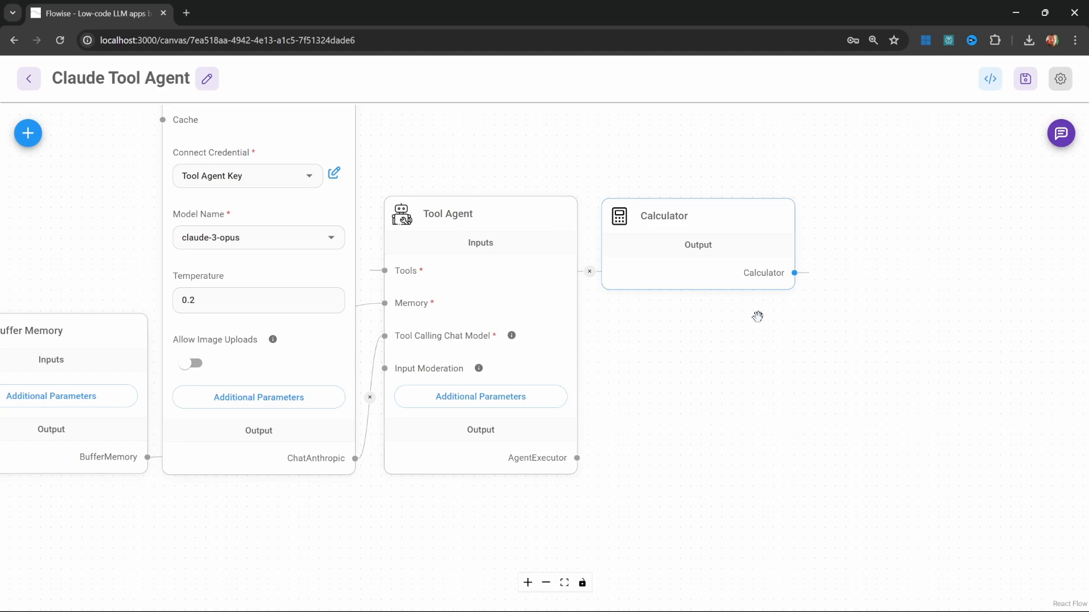
Step: Add a Serp API tool node below the Calculator and connect its output to the Tool Agent's Tools input
mouse_move(469, 253)
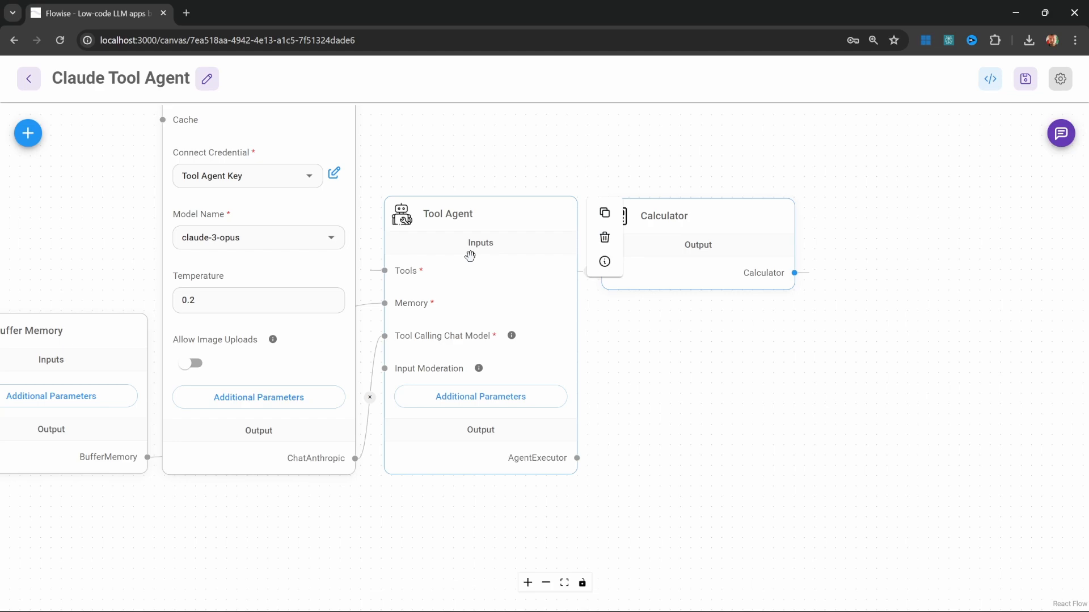
click(28, 133)
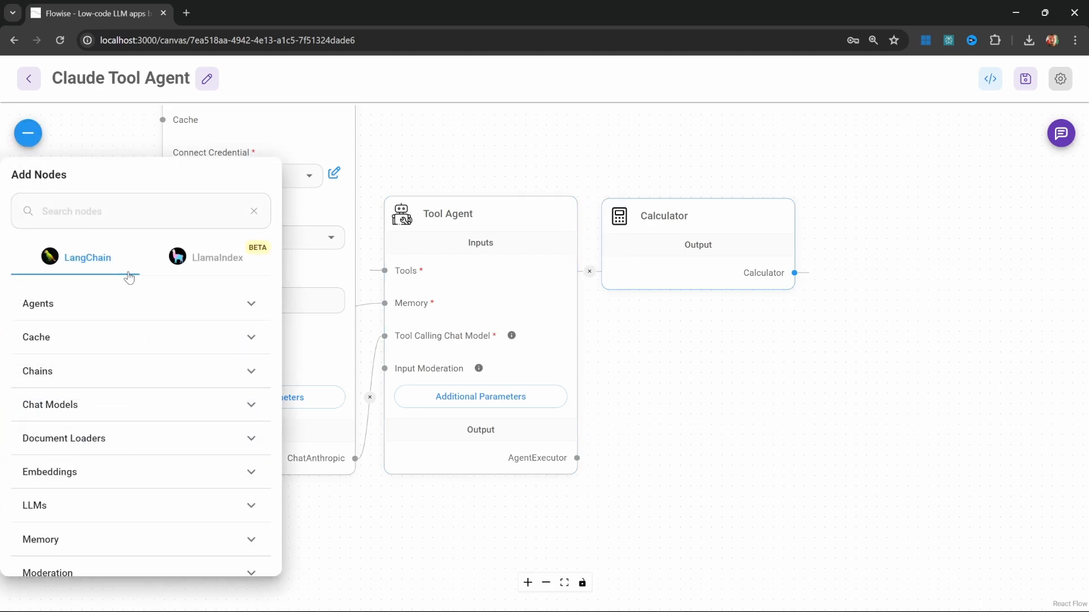
scroll(187, 434, down, 2)
scroll(170, 431, down, 5)
scroll(151, 427, down, 8)
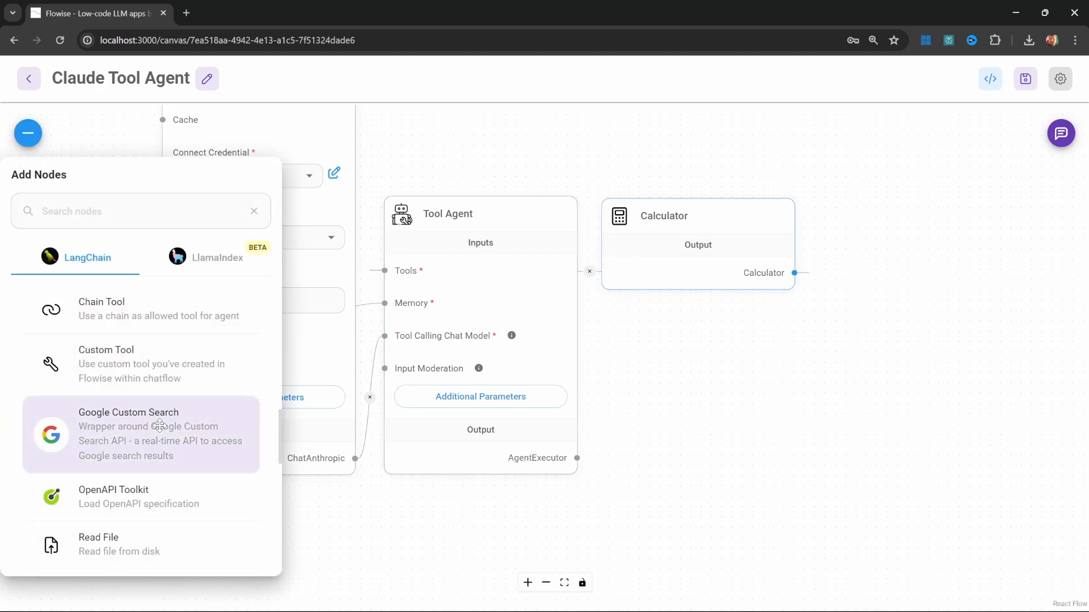
drag(150, 427, 693, 327)
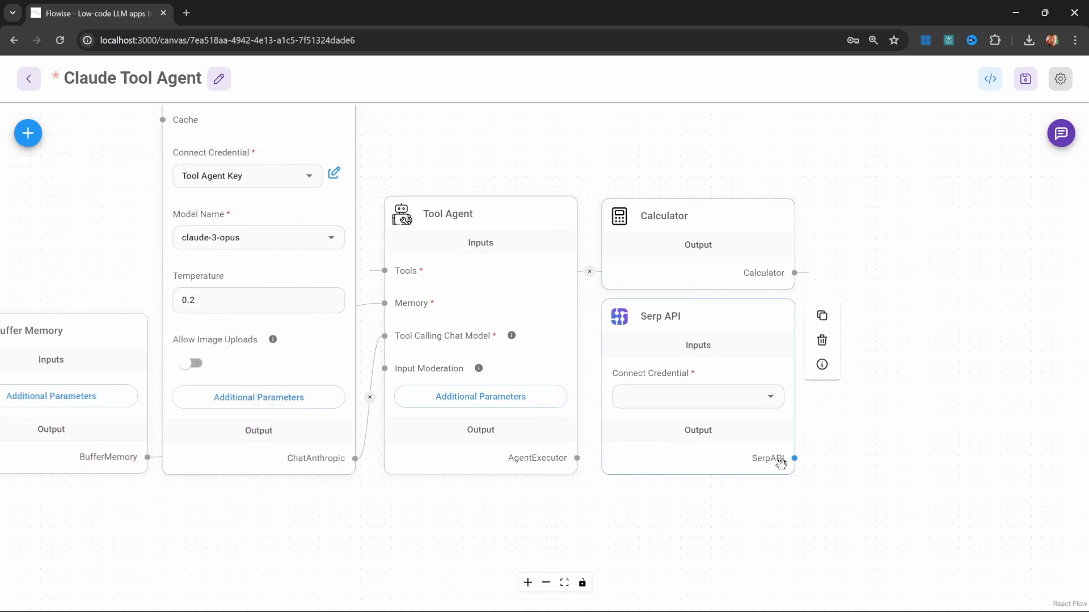
drag(794, 457, 384, 270)
Step: Start a new credential for the Serp API node and name it "Claude Tool Agent"
click(771, 399)
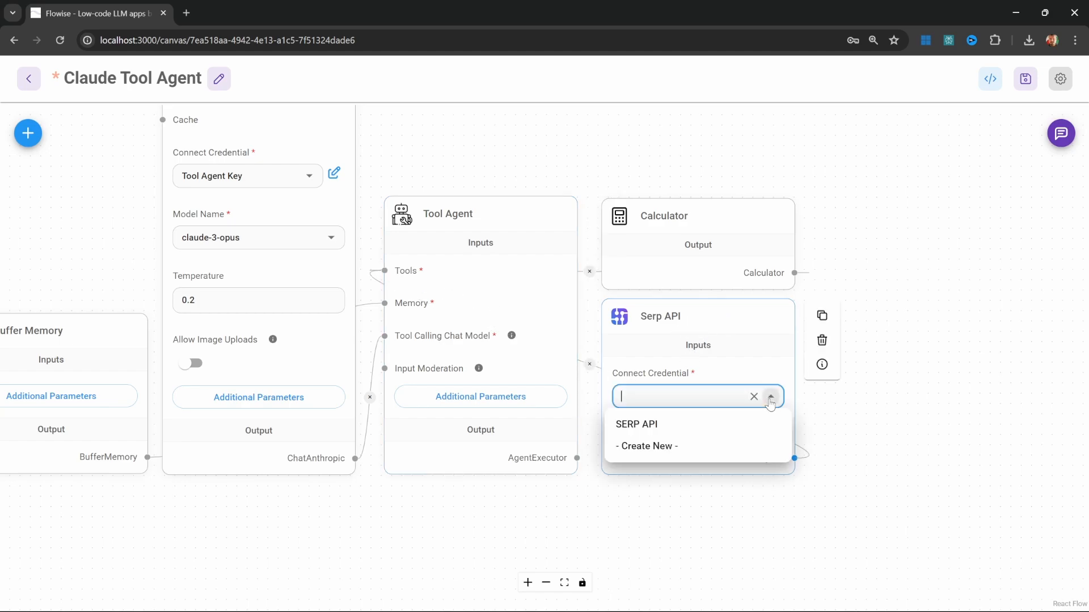
click(653, 453)
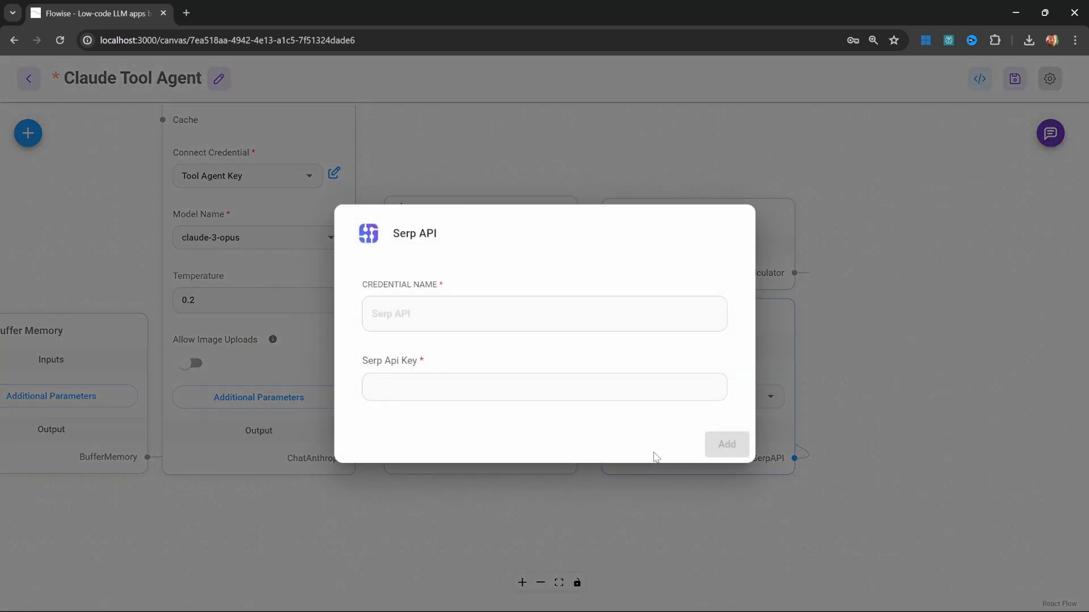
click(419, 315)
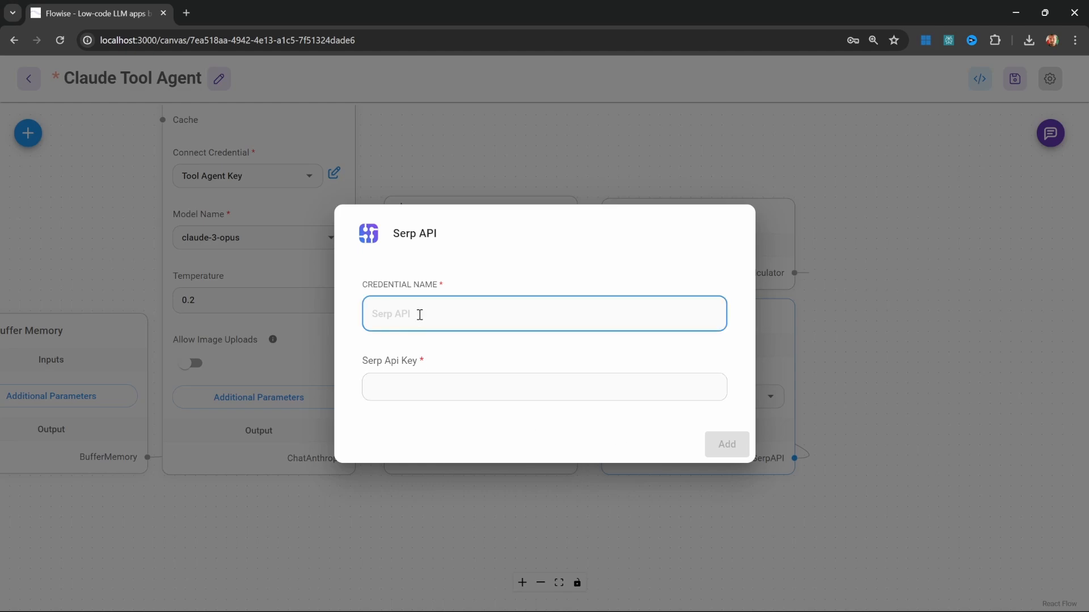
key(ctrl+v)
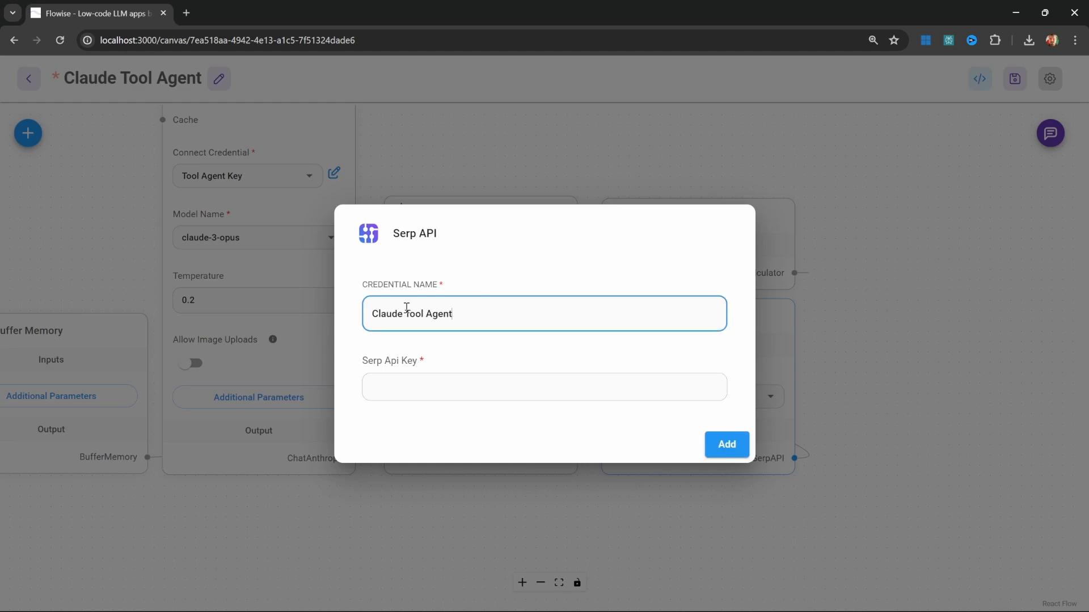
Step: Copy the private API key from the SerpApi dashboard, paste it into the credential's Serp Api Key field in Flowise, and add the credential
click(494, 388)
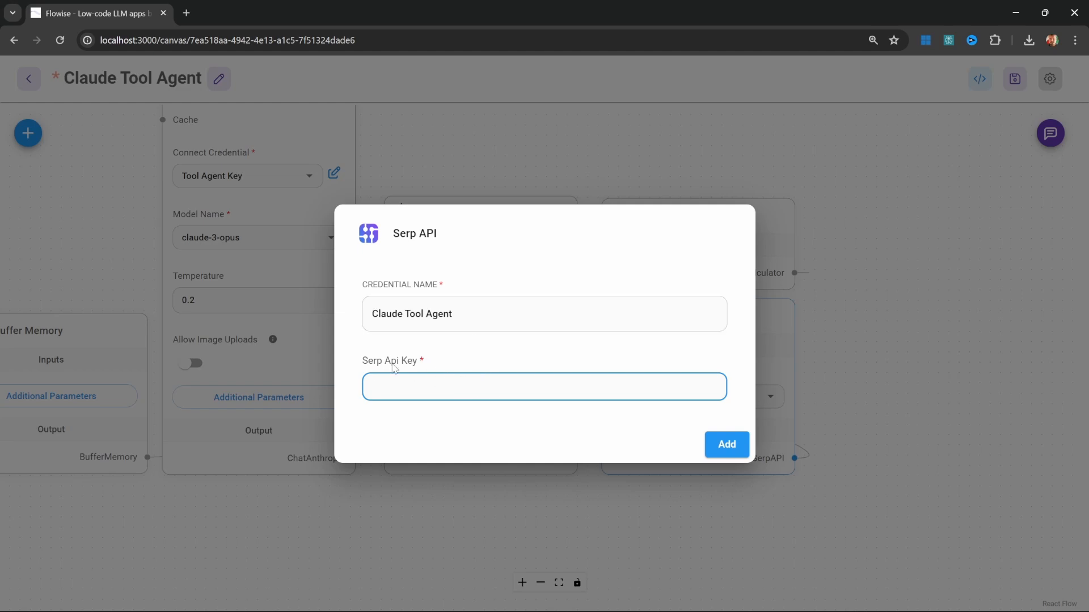
click(186, 13)
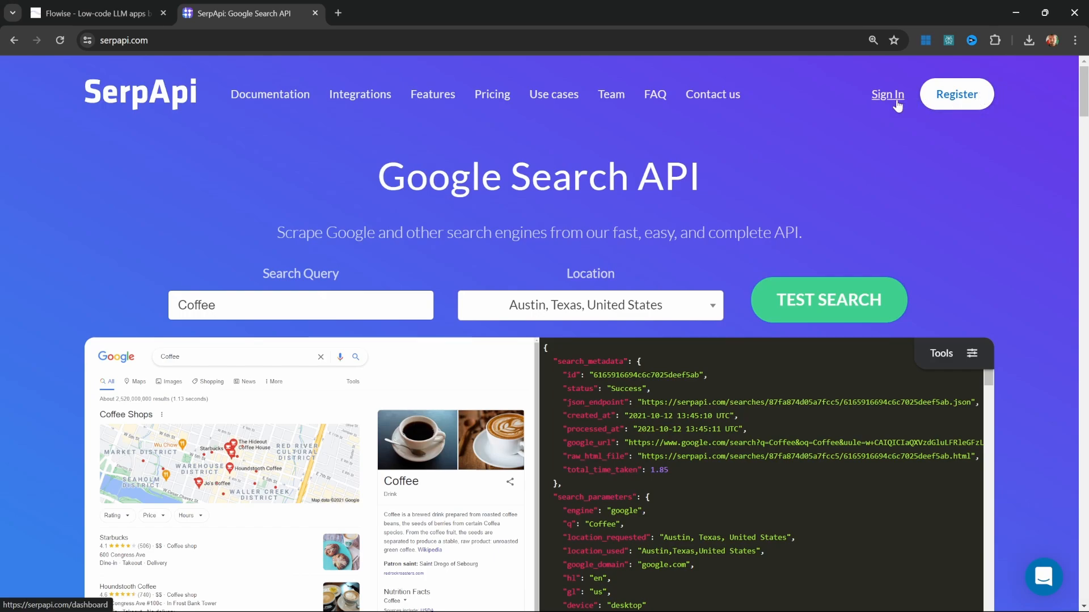
click(888, 95)
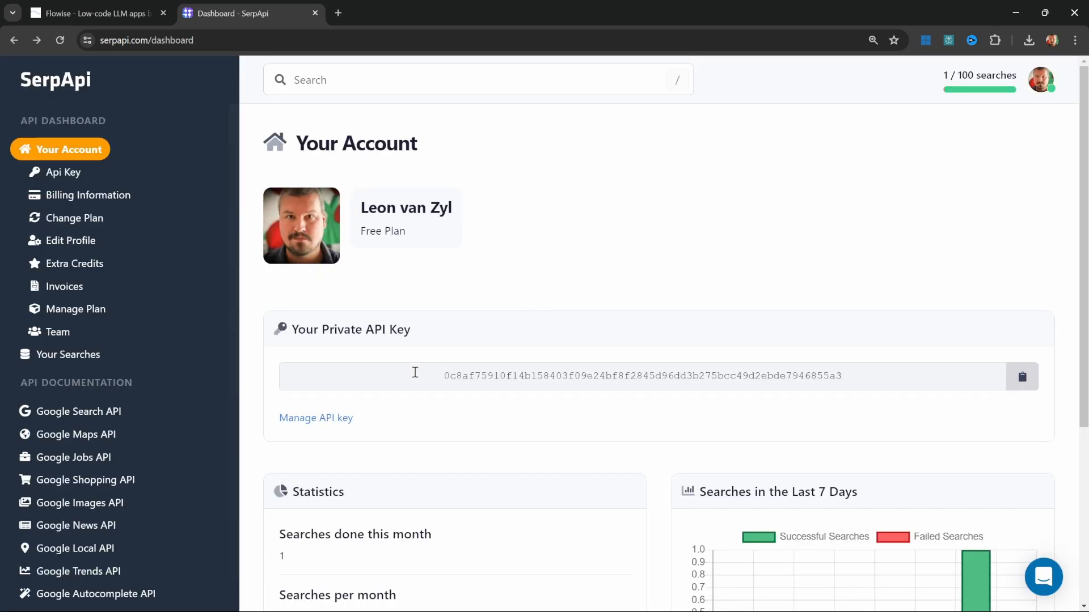
drag(415, 372, 858, 370)
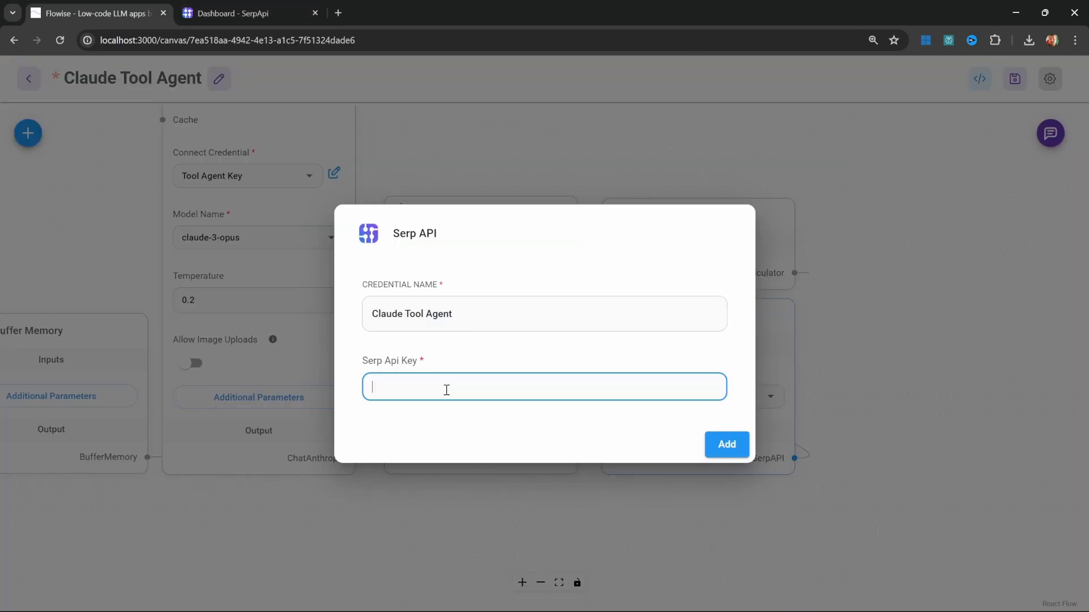
key(ctrl+v)
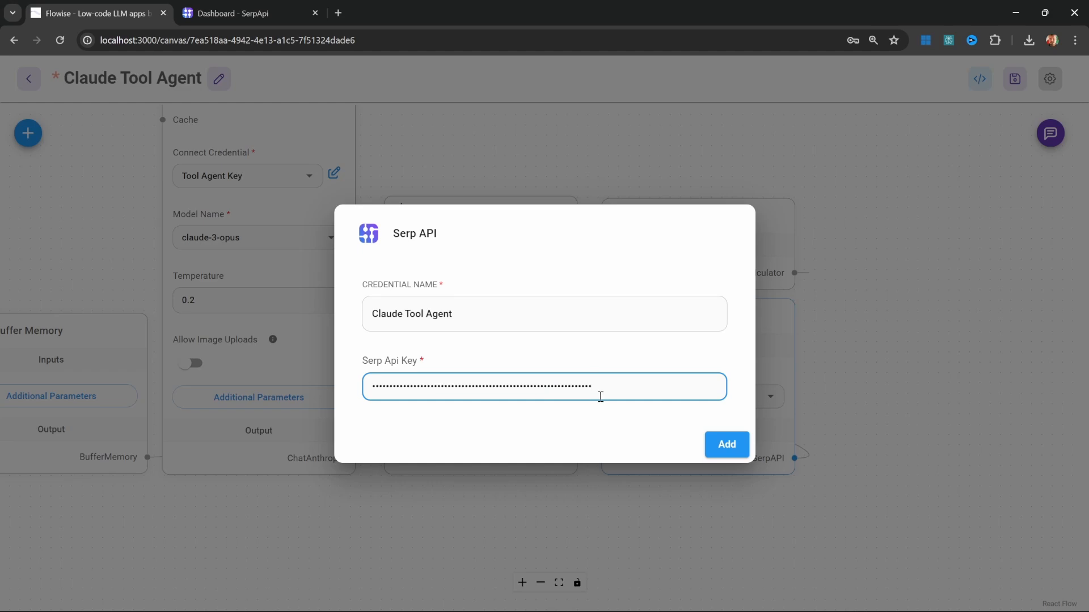
click(724, 447)
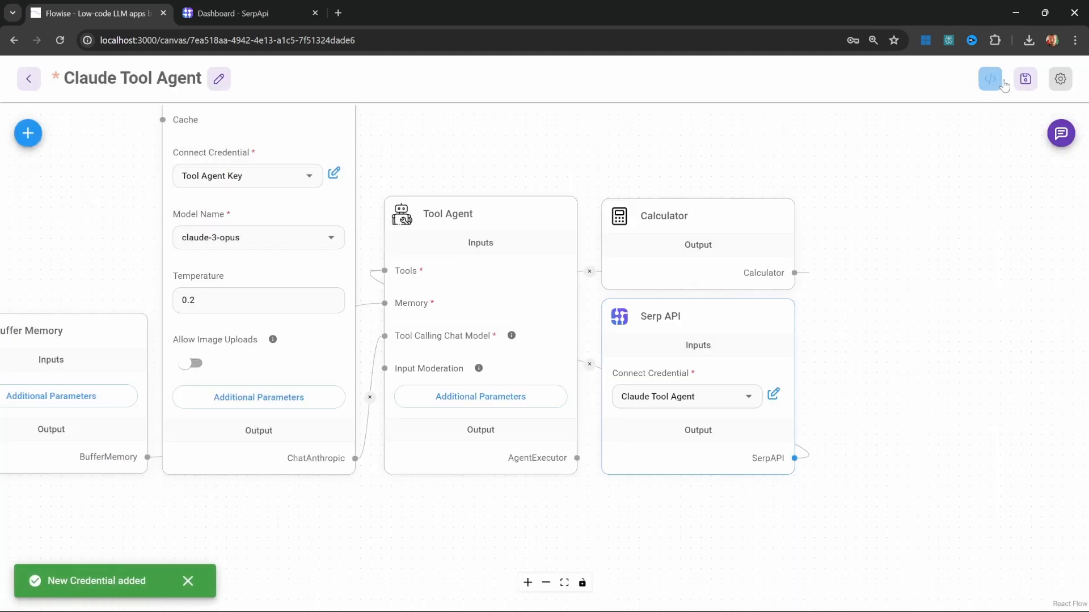
Step: Save the chatflow and test it by asking "What is Langsmith?" in the chat, inspecting the details of the search tool used
click(1026, 81)
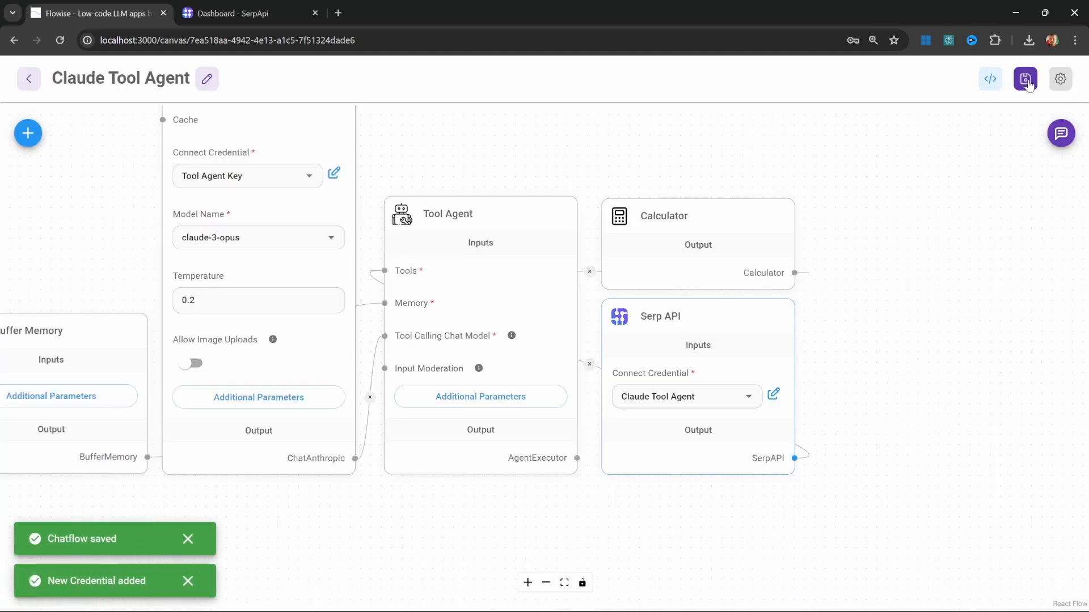
click(1061, 133)
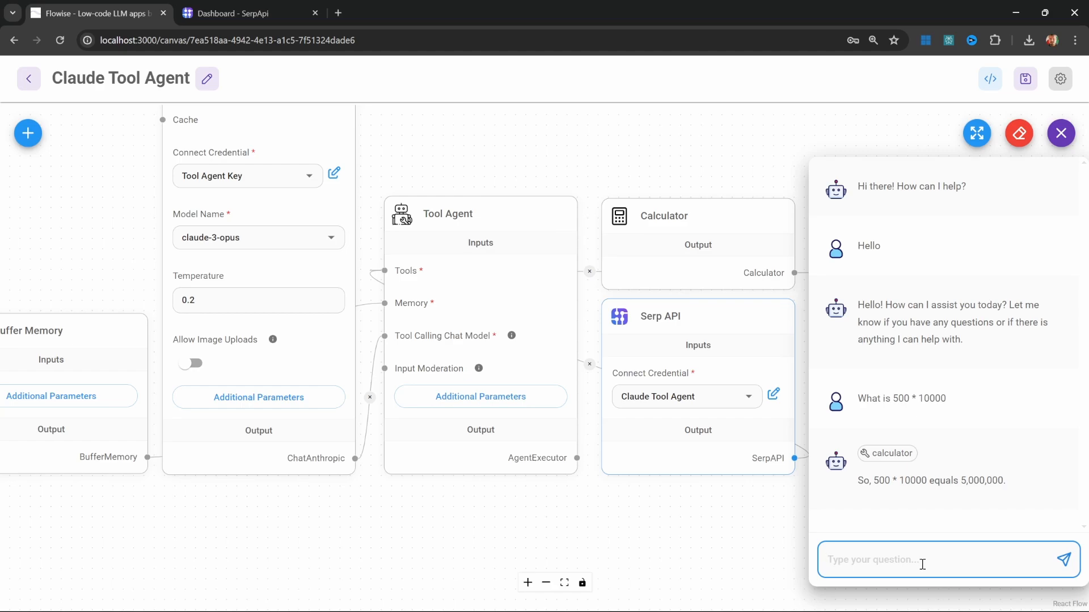
text(What is Langsmith?)
key(Return)
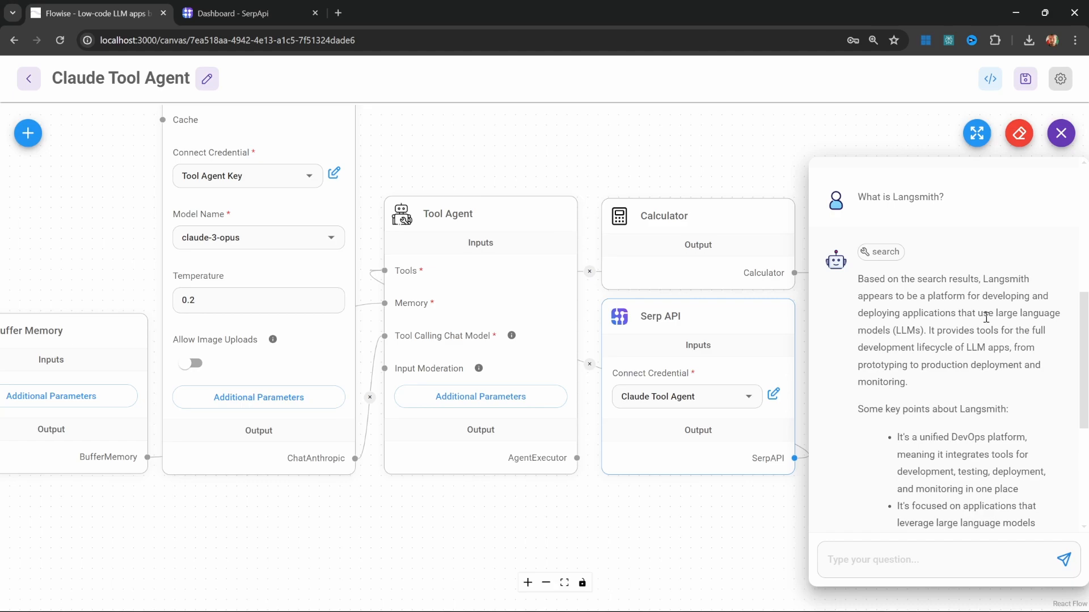
click(886, 252)
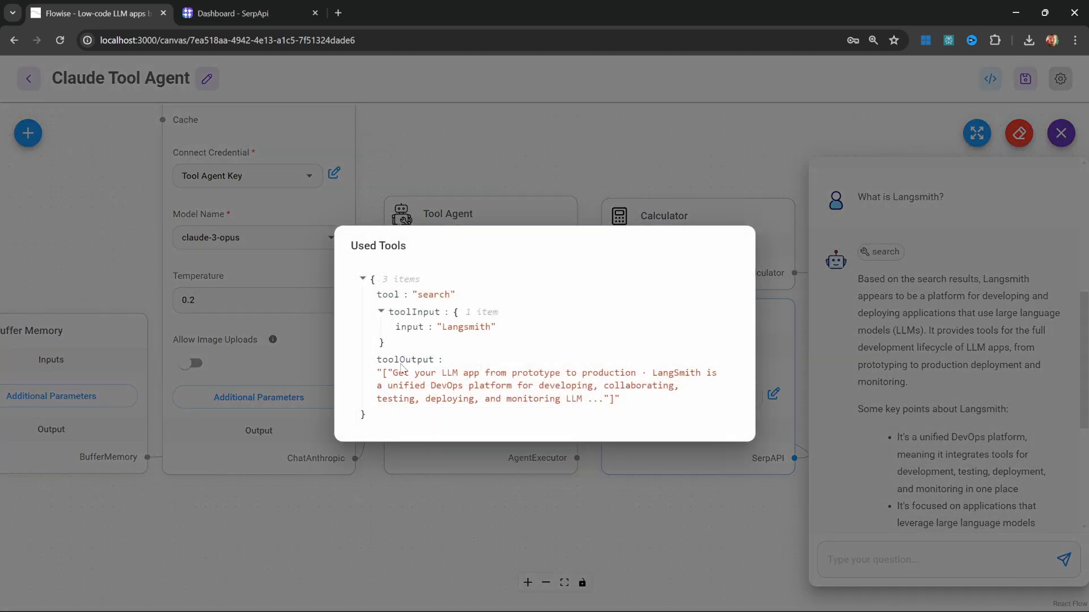
click(289, 509)
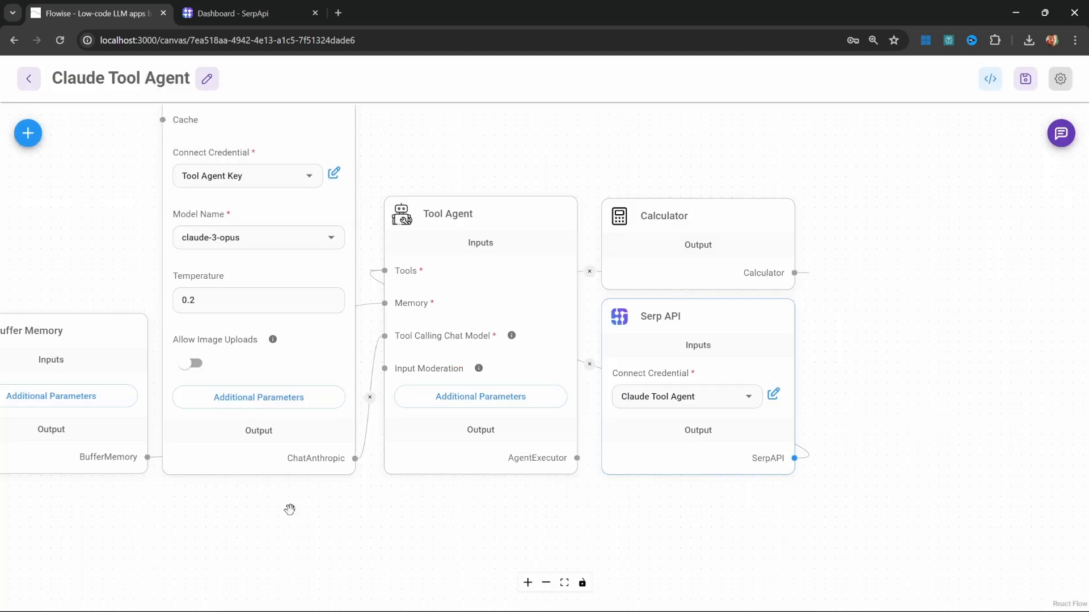
Step: Switch to Word and read through the restaurant FAQ document's General, Reservations and Menu questions
drag(221, 511, 391, 471)
scroll(345, 503, down, 2)
scroll(348, 503, up, 1)
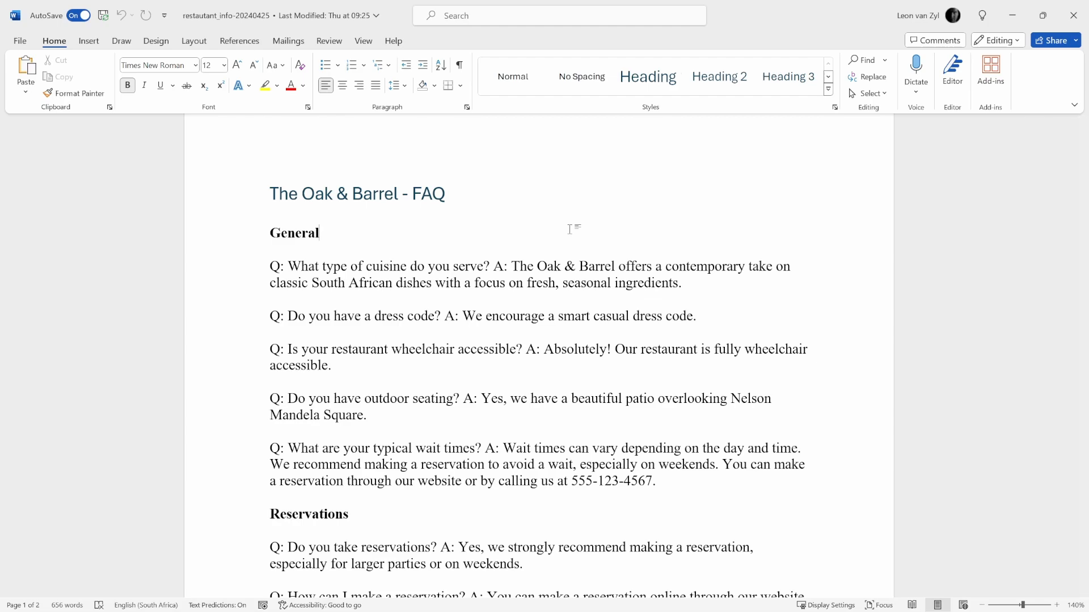
scroll(493, 295, down, 5)
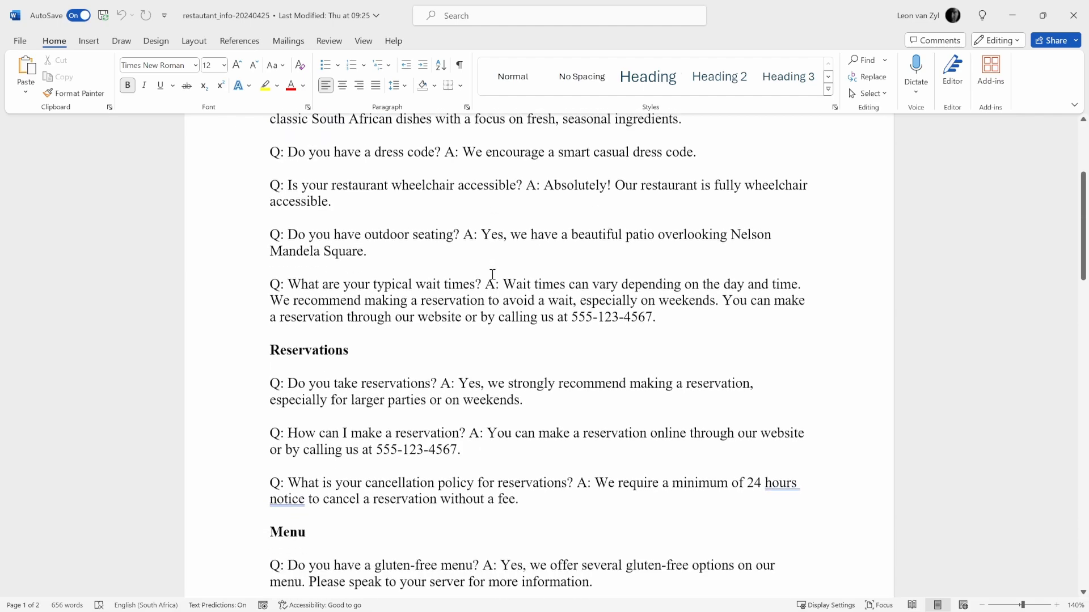
scroll(492, 274, down, 8)
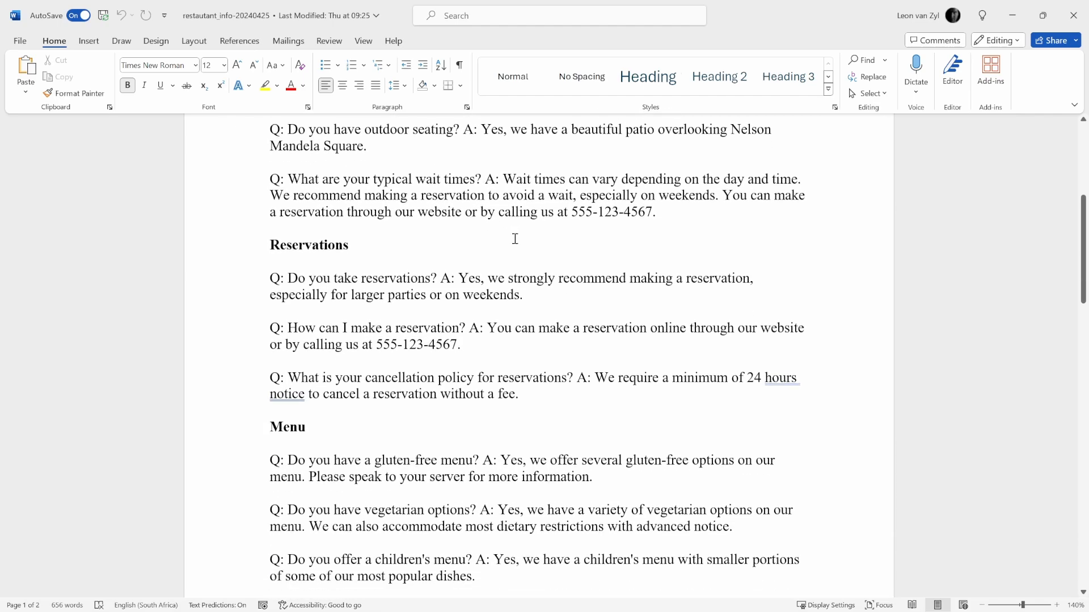
scroll(514, 239, down, 7)
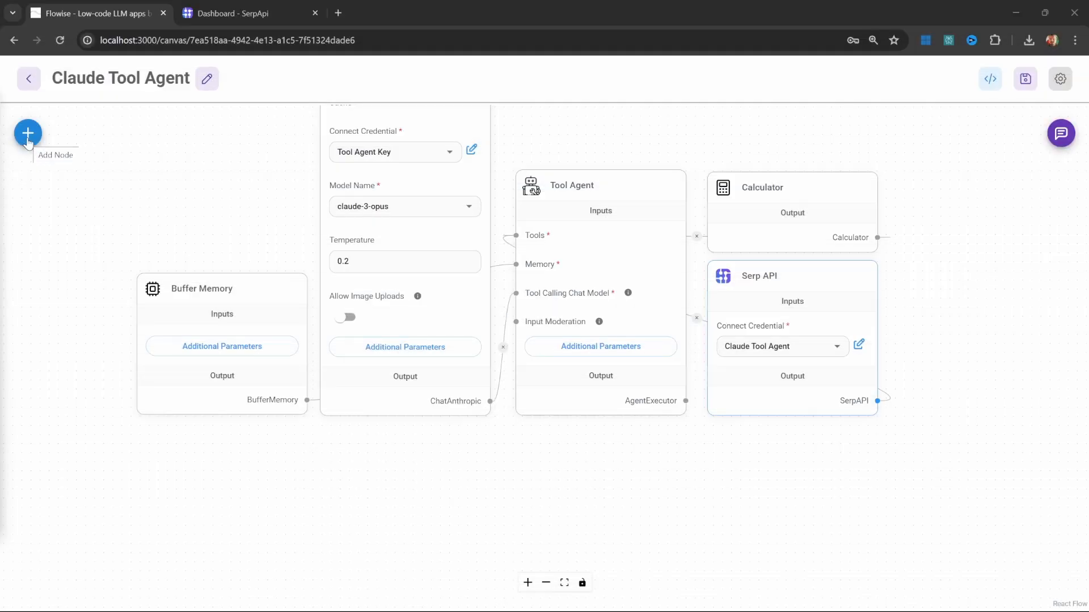
Step: Add a Retriever Tool node to the canvas below the Tool Agent and connect its output to the Tool Agent's Tools input
click(27, 139)
scroll(118, 417, down, 8)
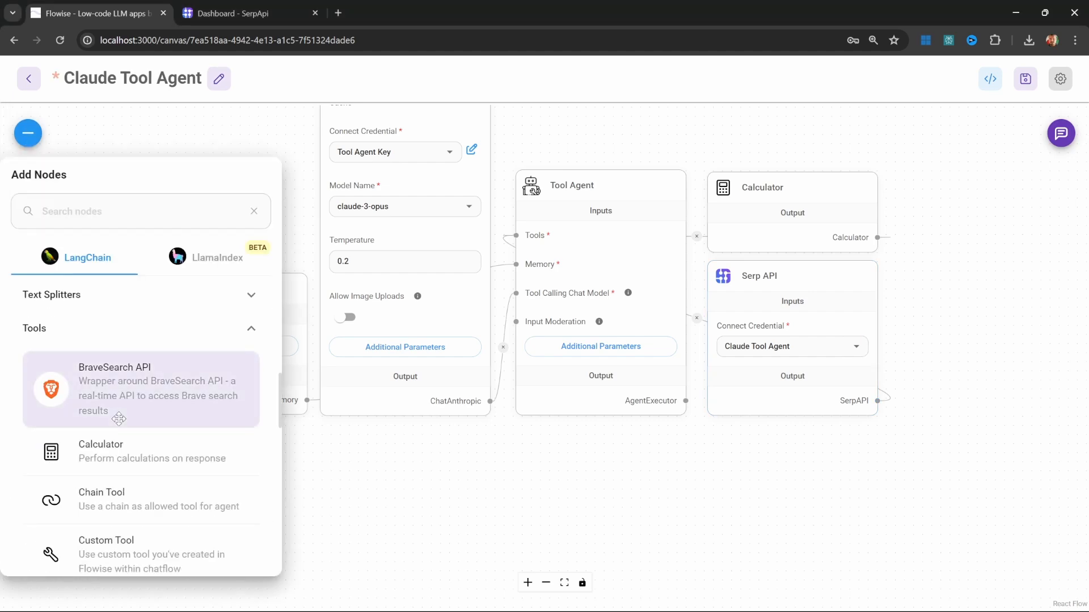
scroll(117, 416, up, 2)
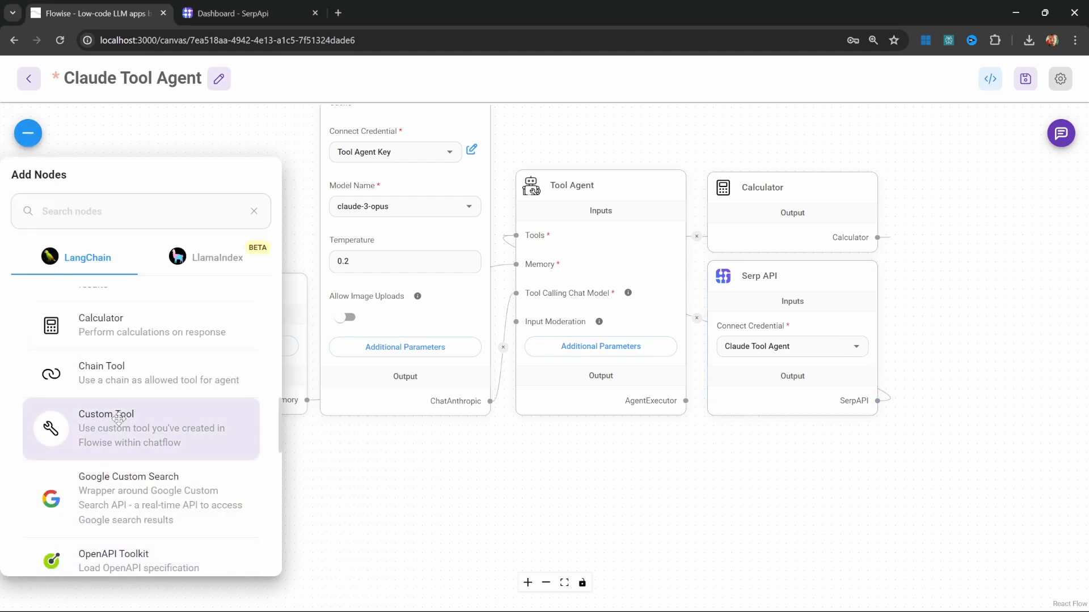
scroll(116, 420, down, 1)
scroll(116, 432, down, 1)
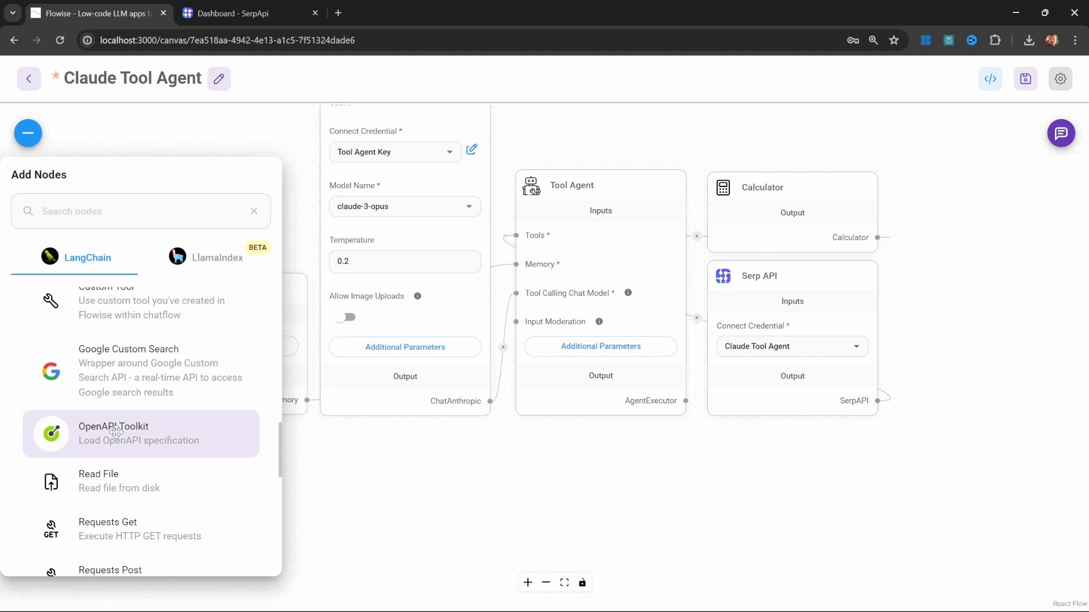
scroll(116, 434, down, 2)
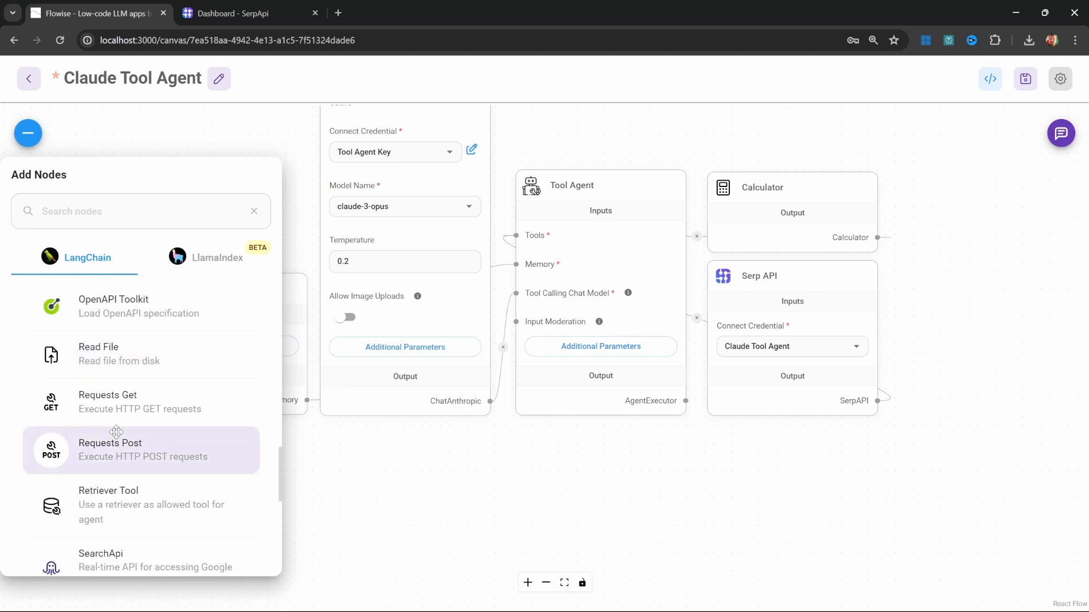
drag(114, 497, 572, 450)
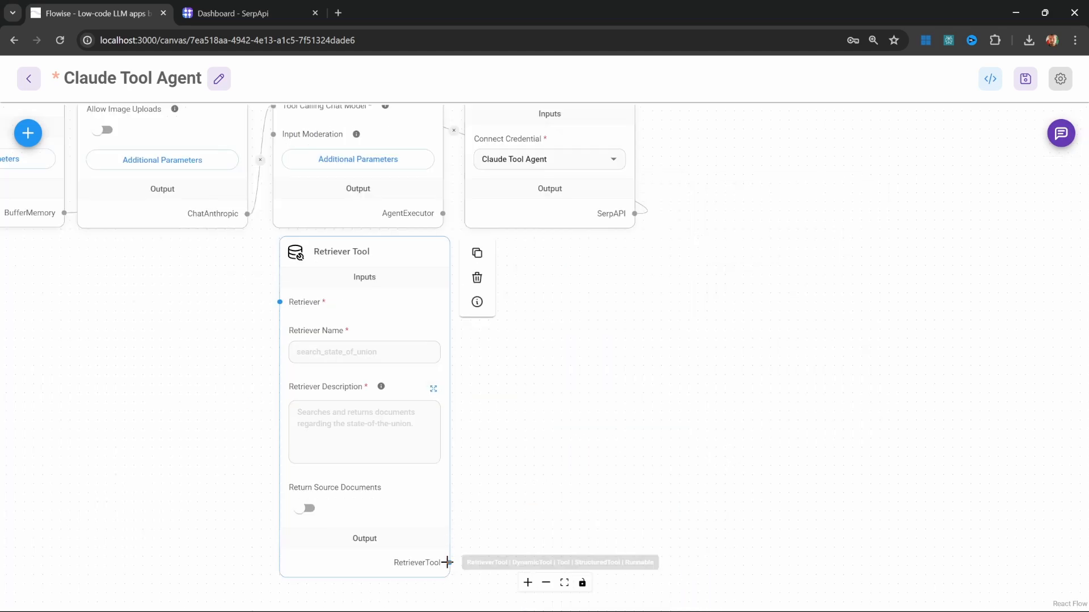
drag(447, 562, 273, 373)
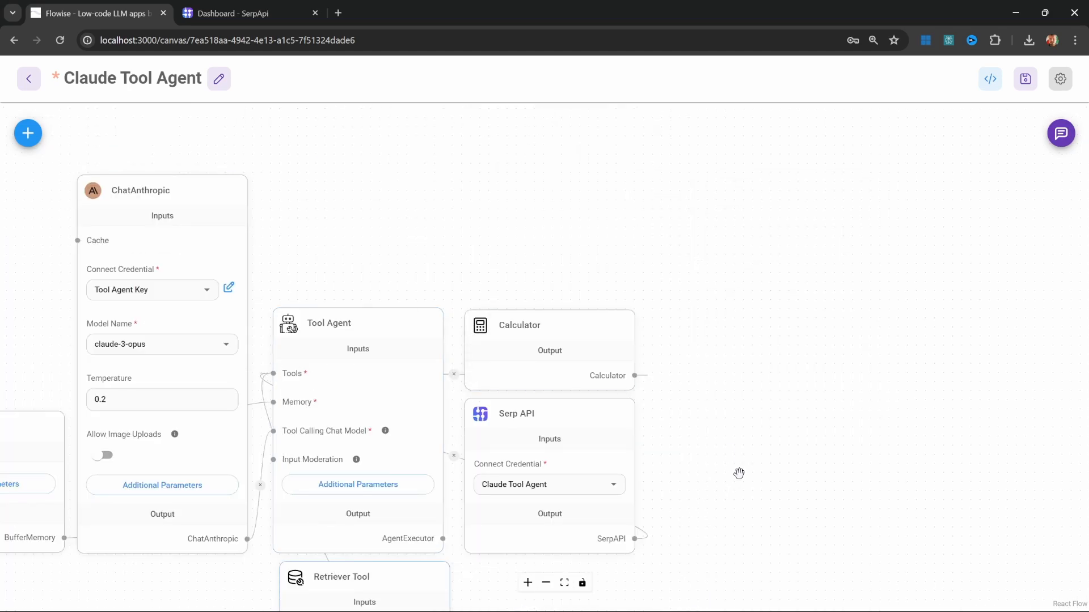
drag(739, 474, 928, 128)
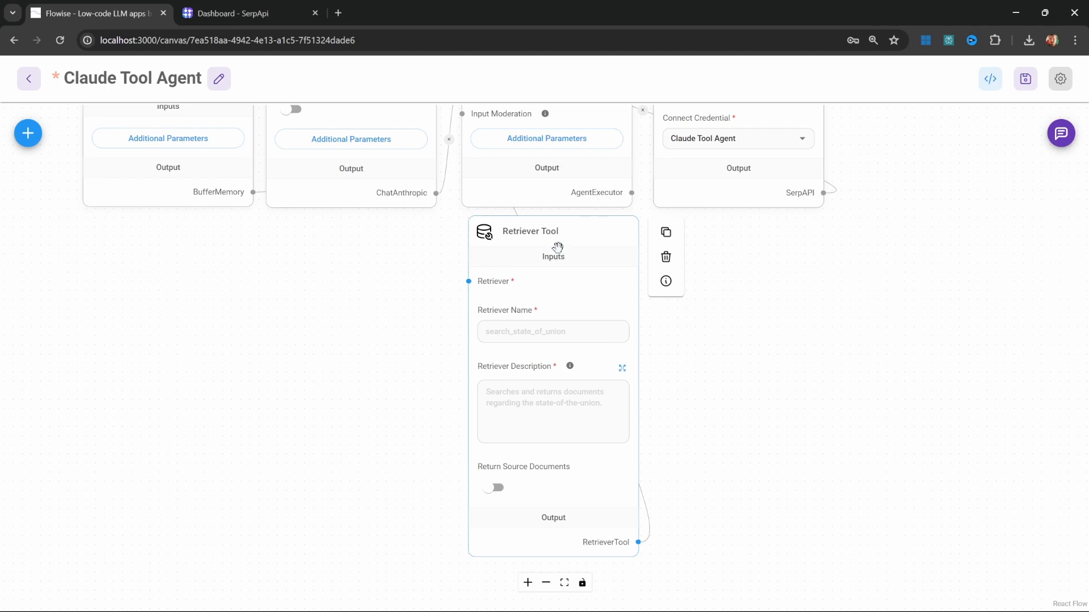
Step: Set the Retriever Tool's retriever name to "restaurant_information"
scroll(528, 311, up, 2)
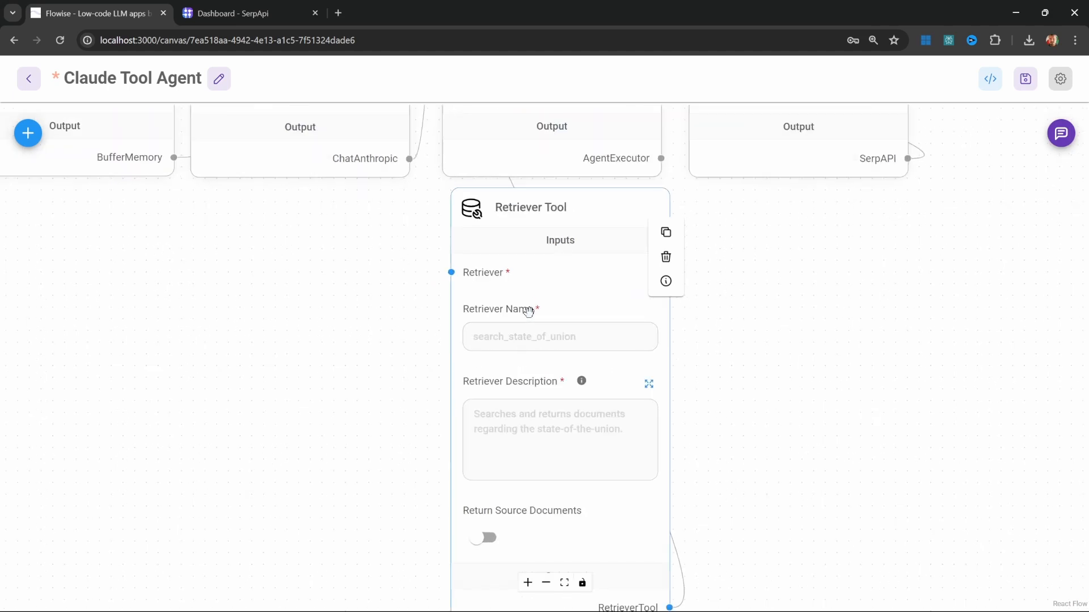
click(540, 340)
click(566, 443)
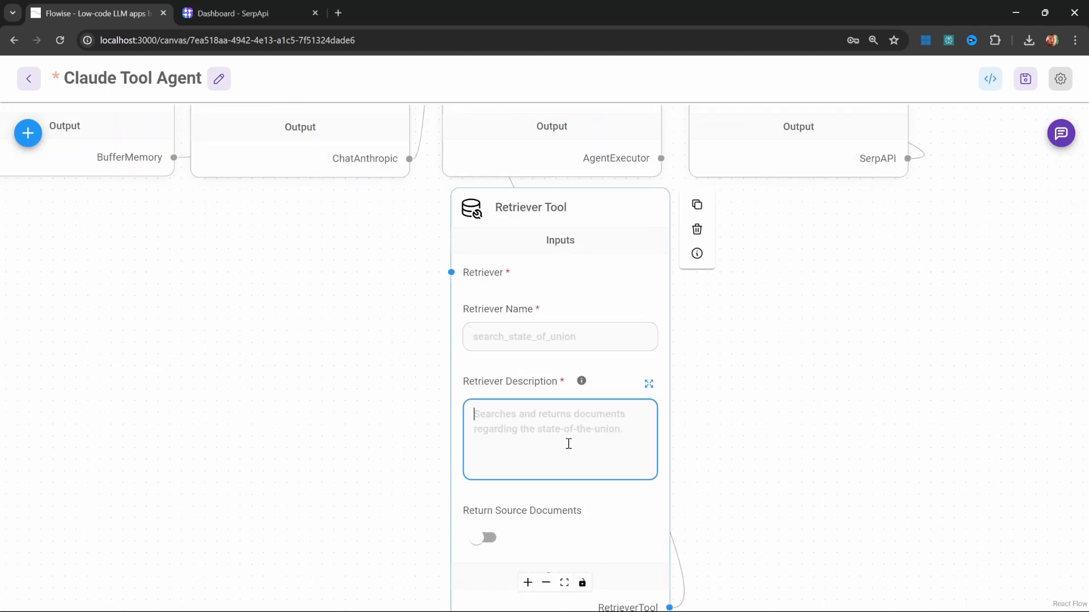
click(552, 340)
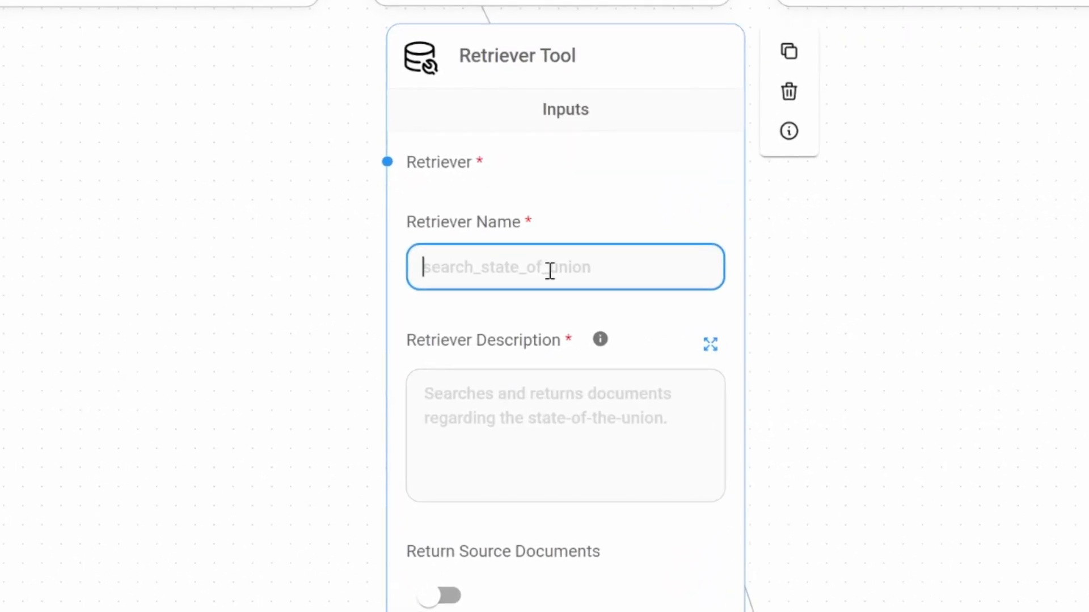
text(restaurant_information)
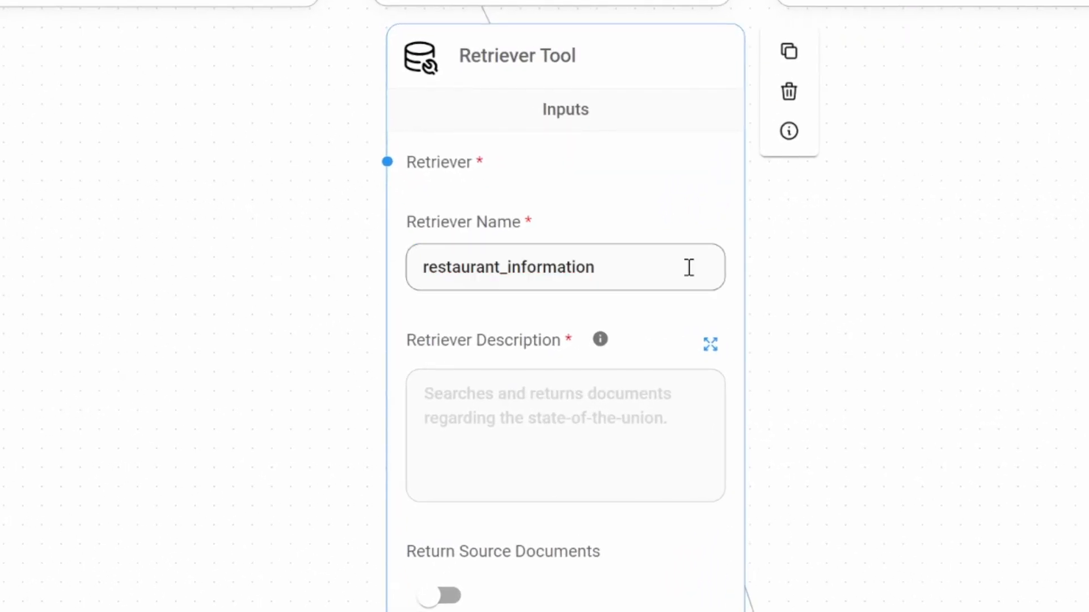
Step: Describe the retriever as "Use this tool when asked questions about the restaurant, food items, specials and contact information." and enable returning source documents
click(608, 413)
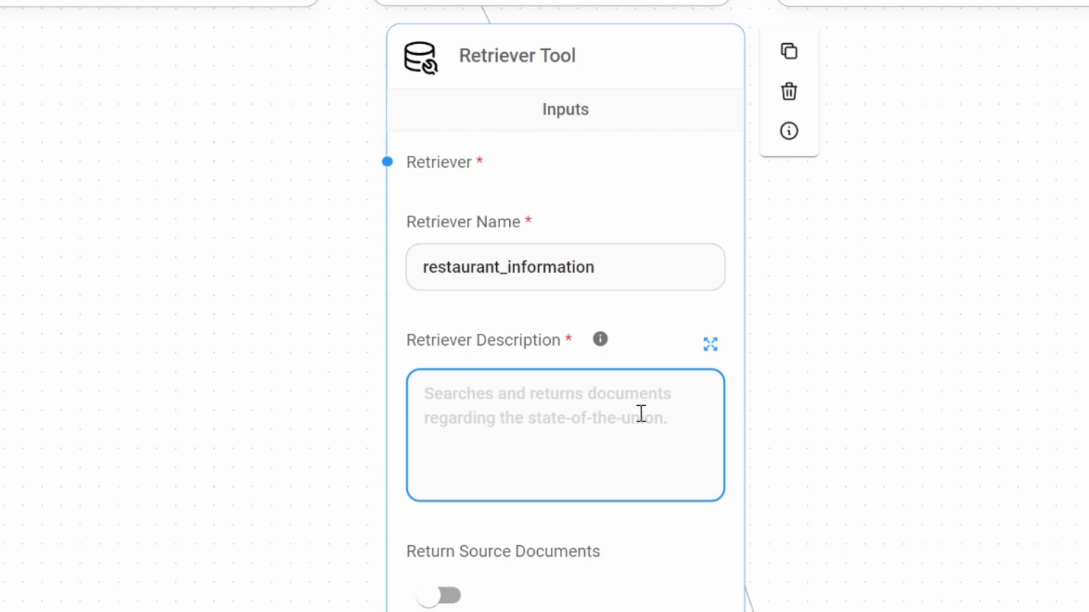
text(Use this tool when asked questions about the restaurant, food items, specials and contact information.)
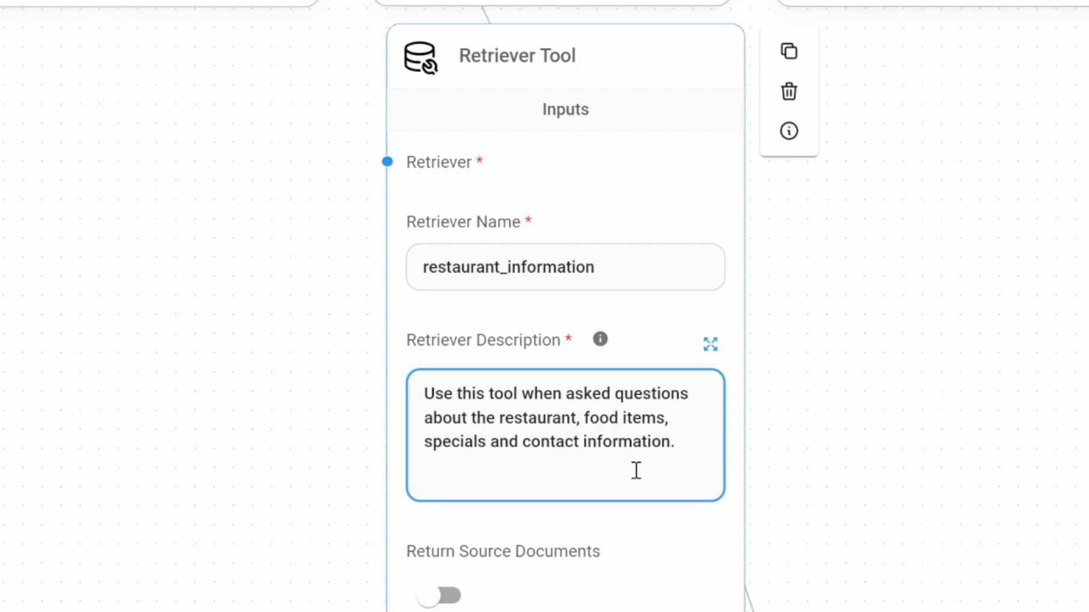
click(690, 452)
click(443, 597)
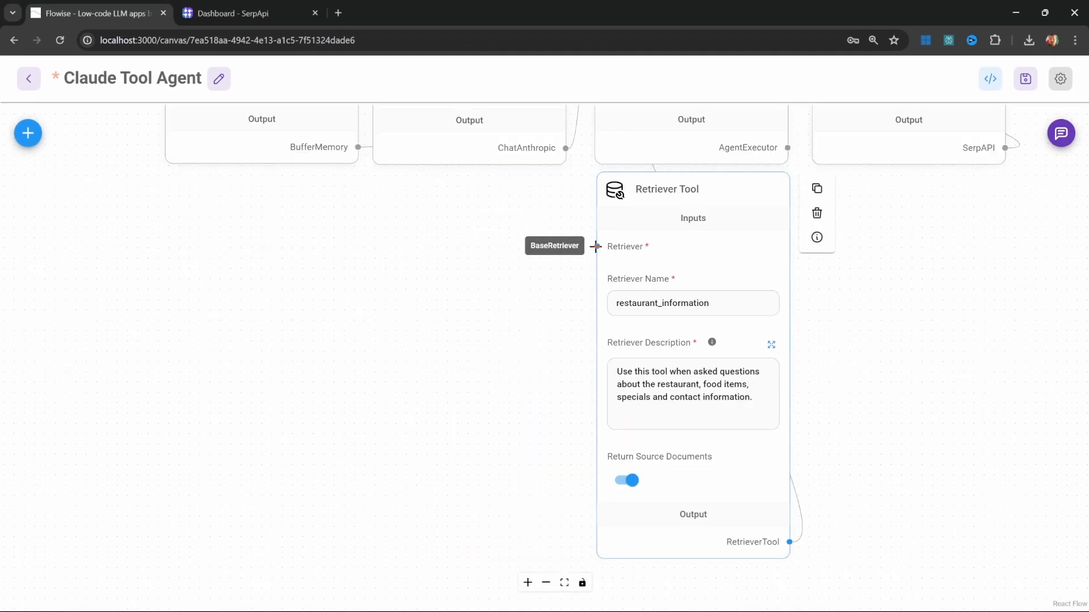
Step: Add an In-Memory Vector Store node beside the Retriever Tool and connect its Memory Retriever output to the tool's Retriever input
click(27, 132)
scroll(165, 309, down, 15)
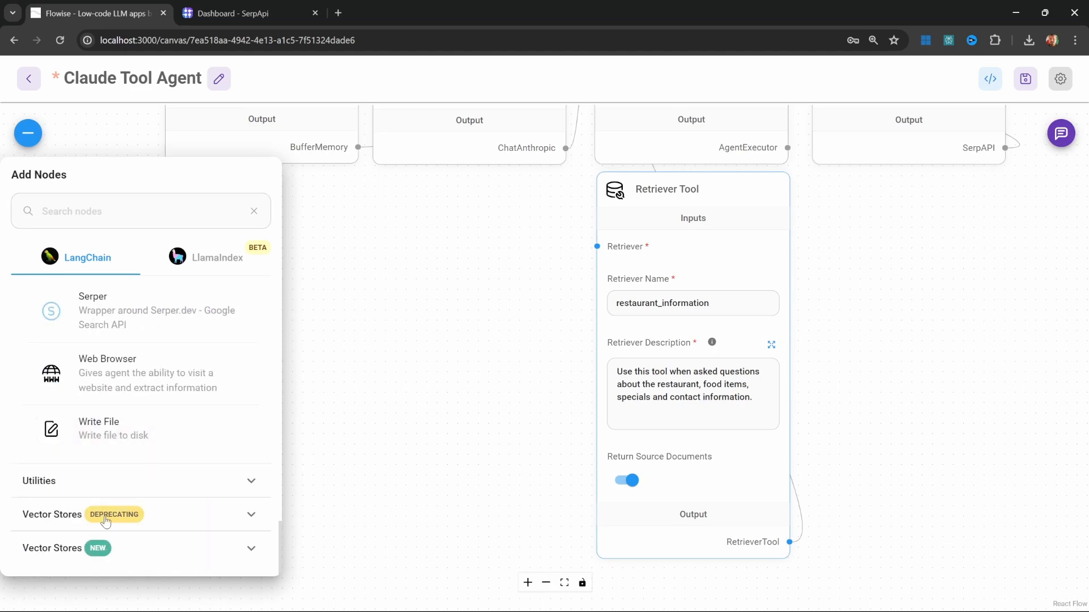
click(65, 549)
scroll(127, 481, down, 4)
scroll(127, 481, down, 5)
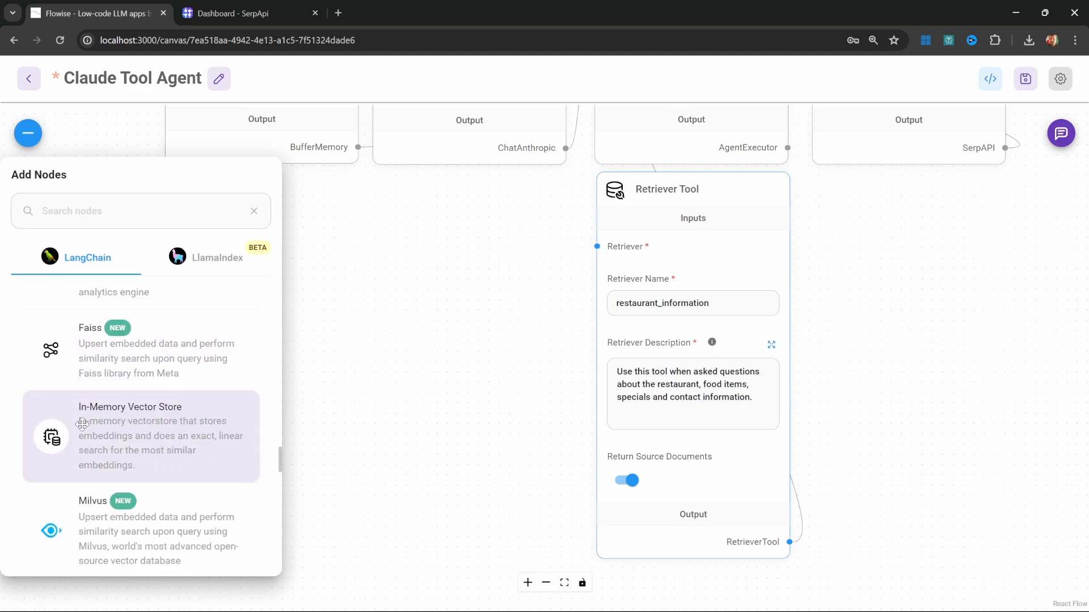
drag(82, 425, 517, 201)
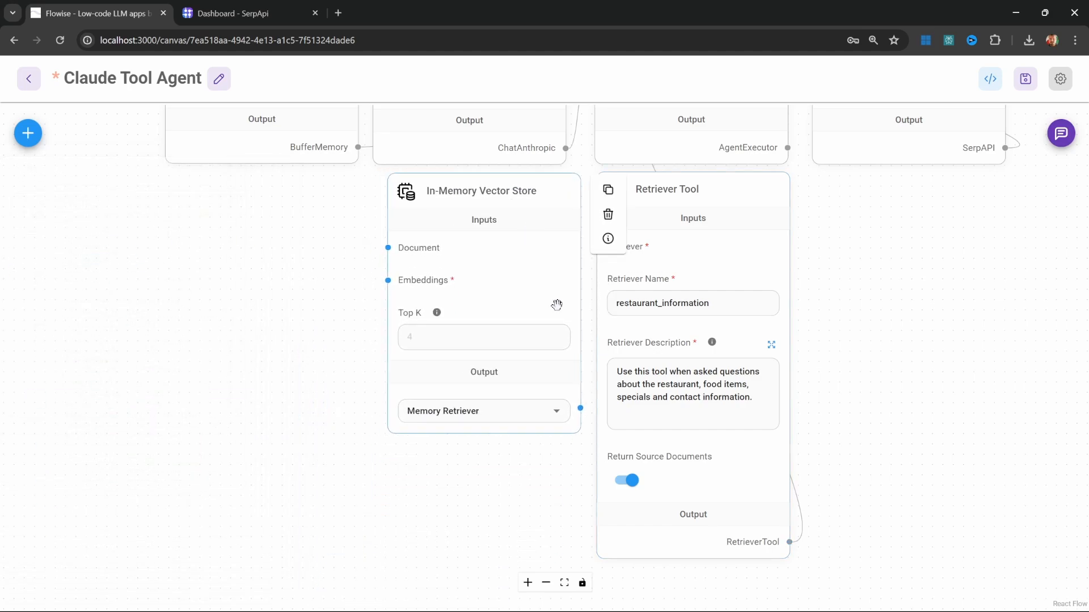
drag(579, 405, 597, 247)
Step: Add a Docx File node connected to the vector store's Document input and upload restautant_info-20240425.docx into it
scroll(346, 301, up, 3)
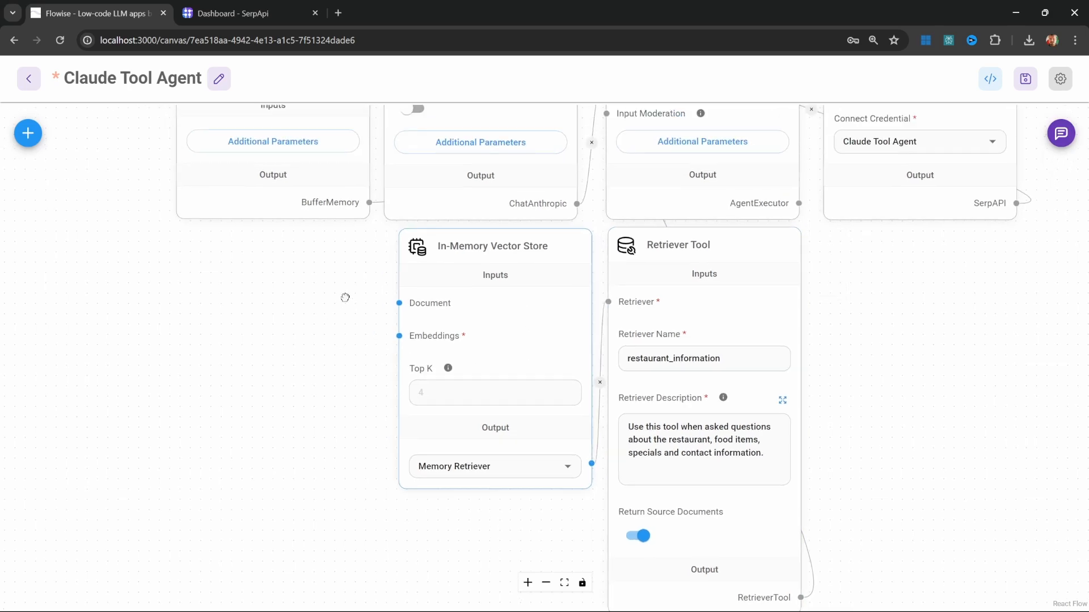
scroll(377, 313, down, 1)
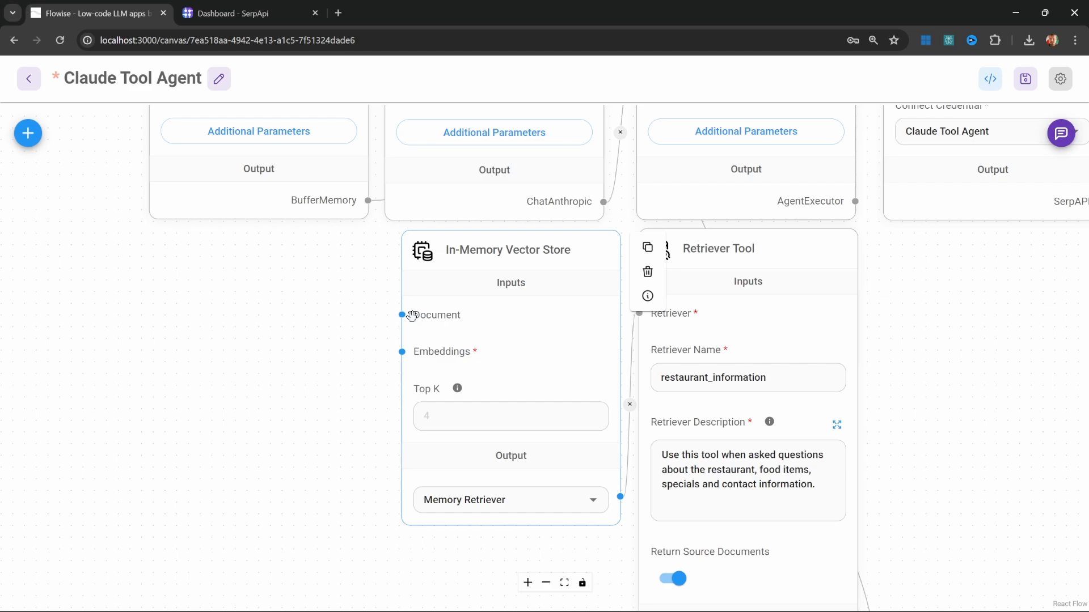
click(28, 134)
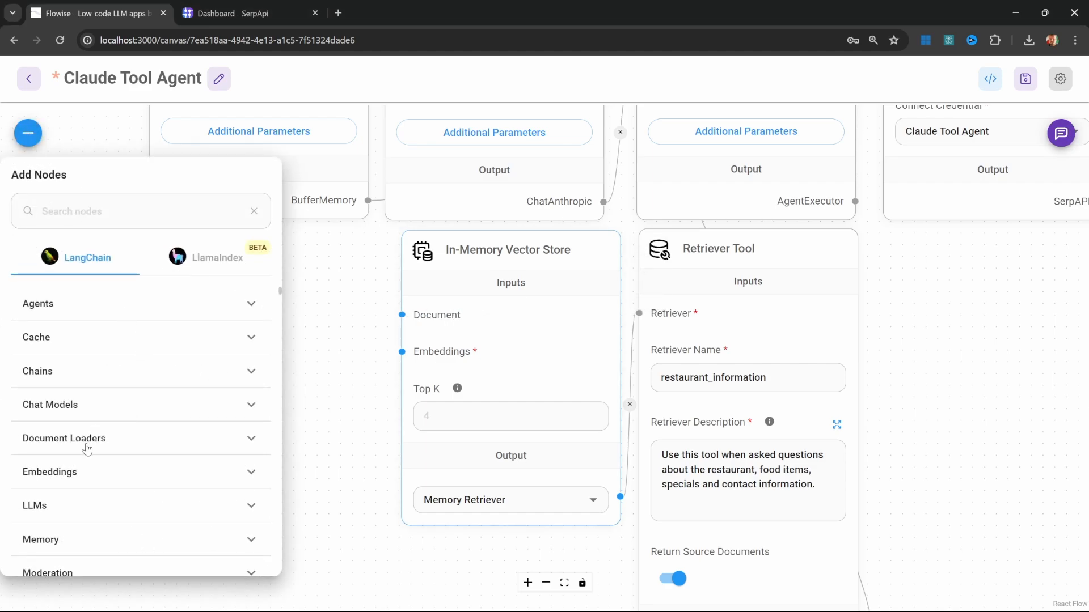
click(86, 449)
scroll(87, 465, down, 4)
drag(91, 488, 231, 243)
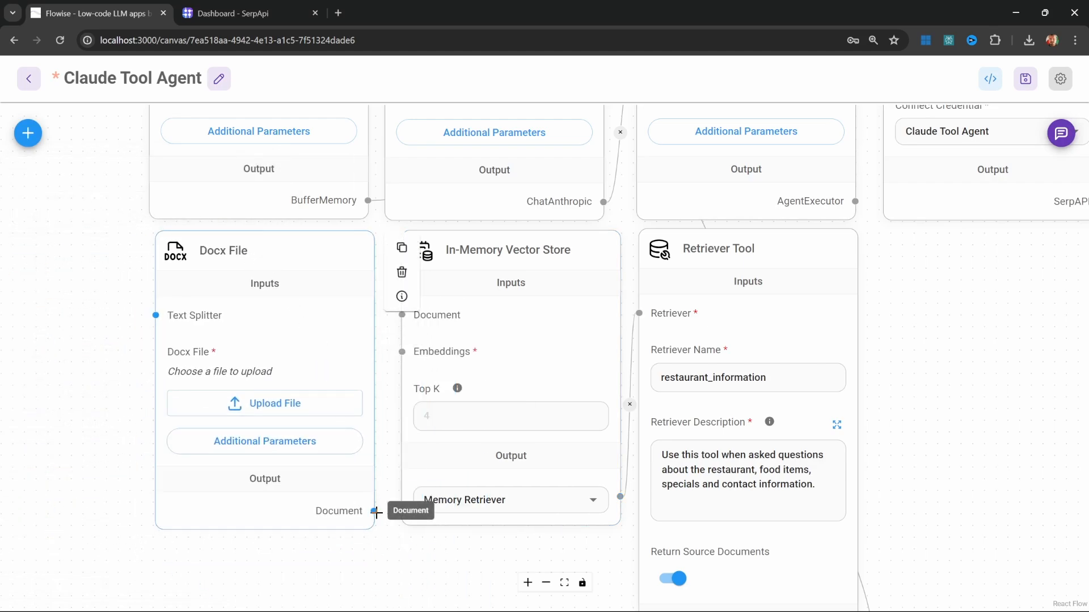
drag(375, 512, 402, 315)
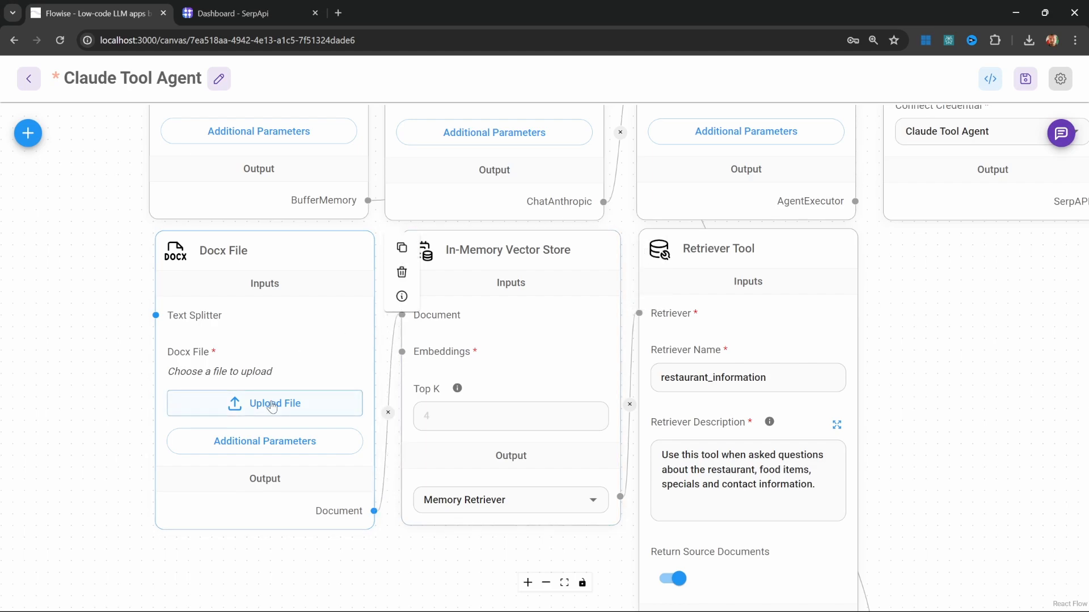
click(272, 403)
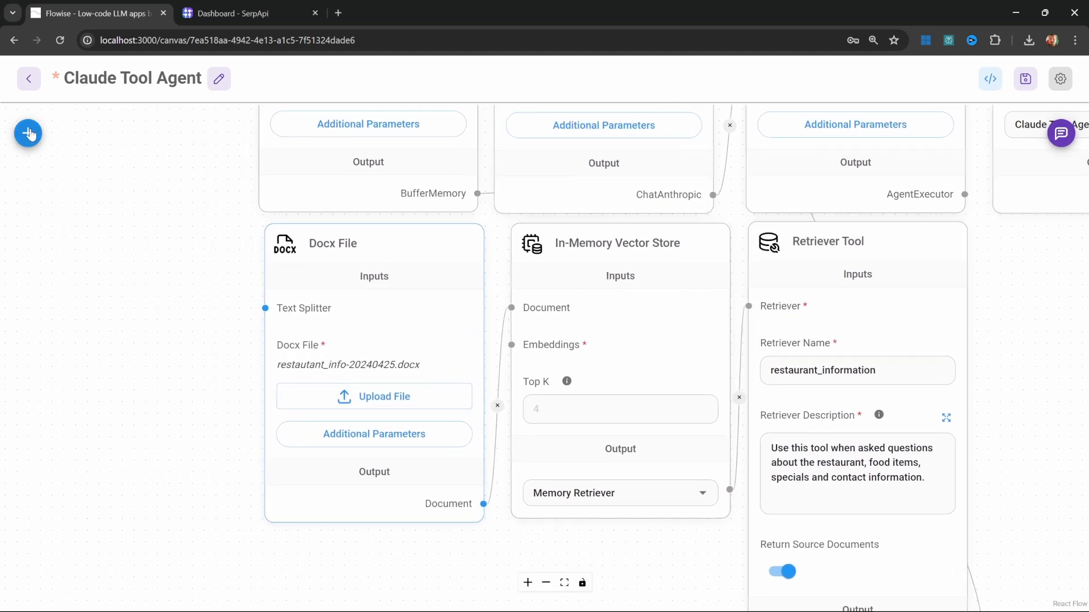
Step: Add a Recursive Character Text Splitter node and connect it to the Docx File node's Text Splitter input
click(29, 134)
click(205, 435)
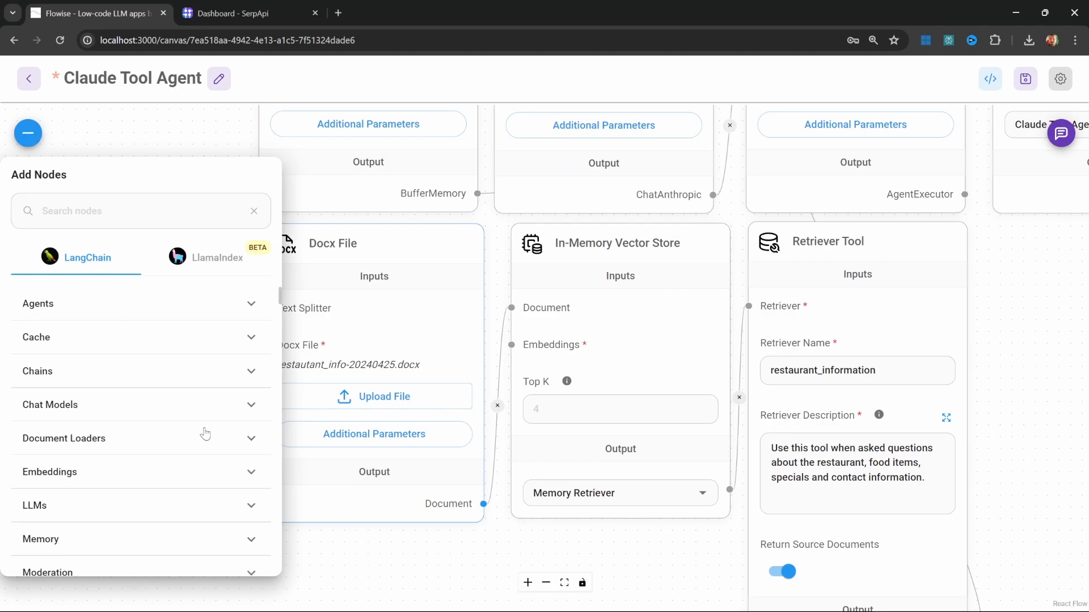
scroll(205, 434, down, 5)
click(117, 484)
scroll(152, 481, down, 3)
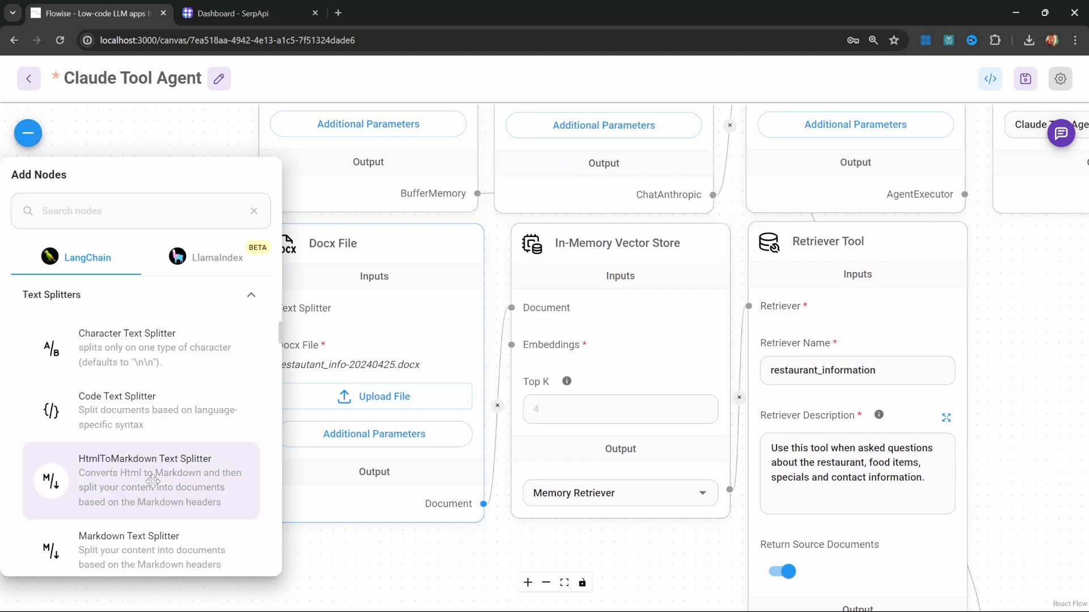
scroll(152, 481, down, 2)
drag(91, 489, 99, 263)
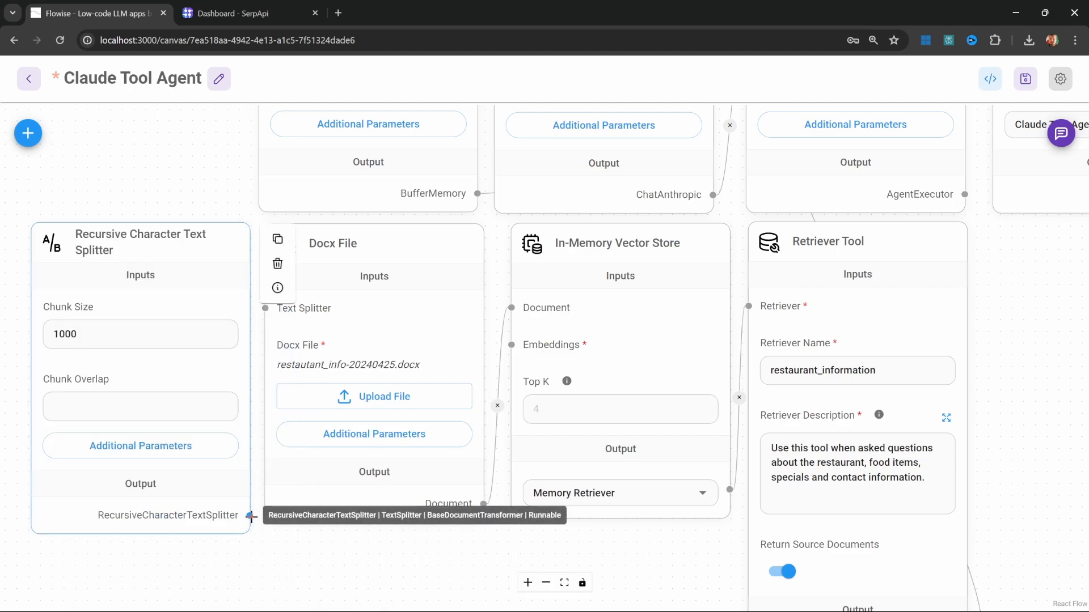
drag(250, 516, 264, 308)
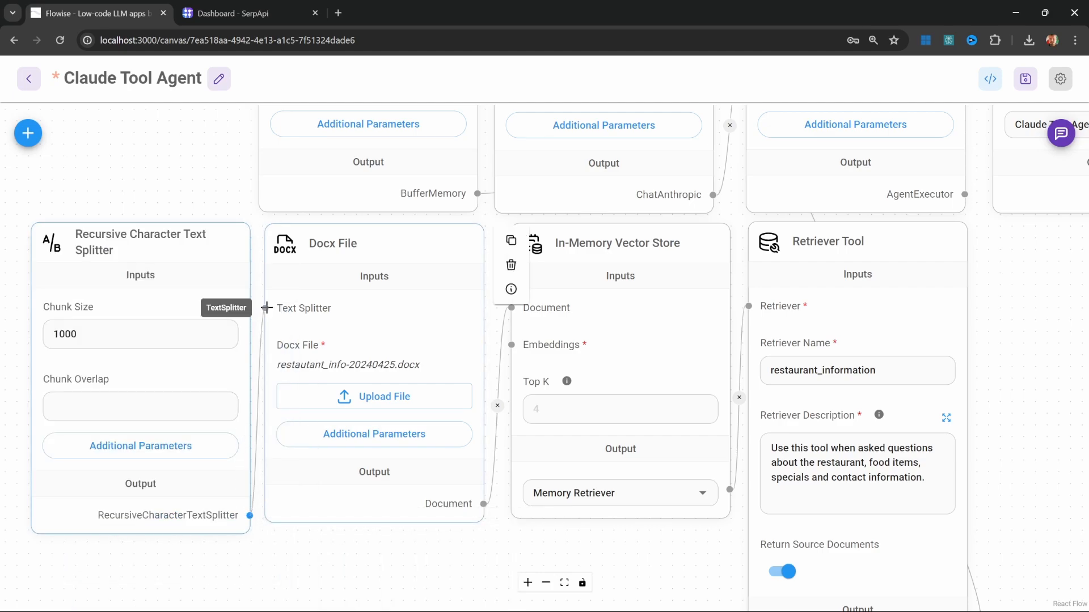
Step: Set the text splitter's chunk size to 200 and its chunk overlap to 20
double_click(59, 333)
text(200)
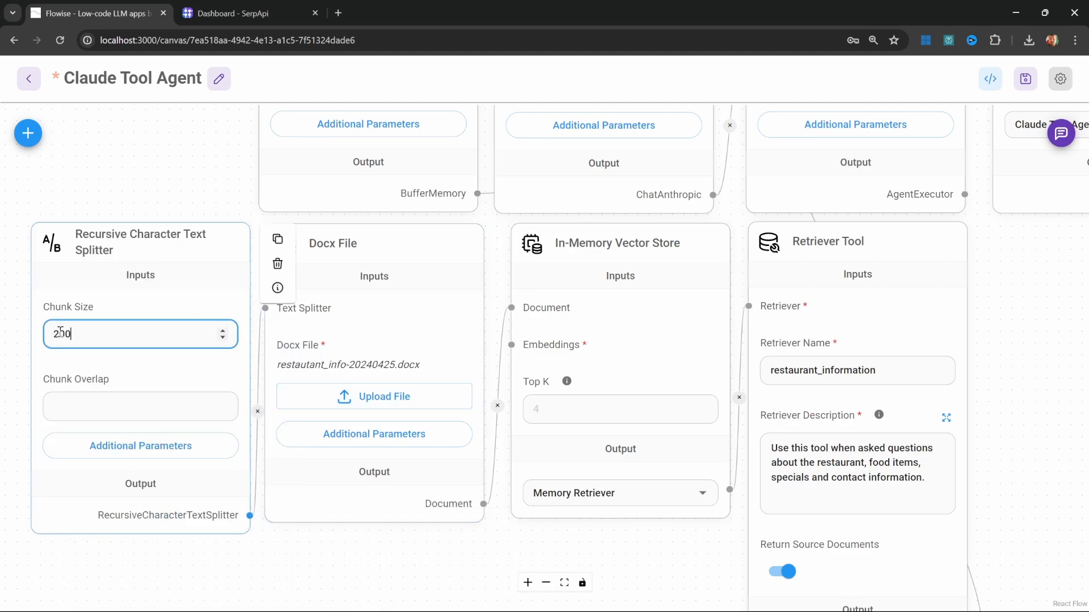
click(133, 408)
text(20)
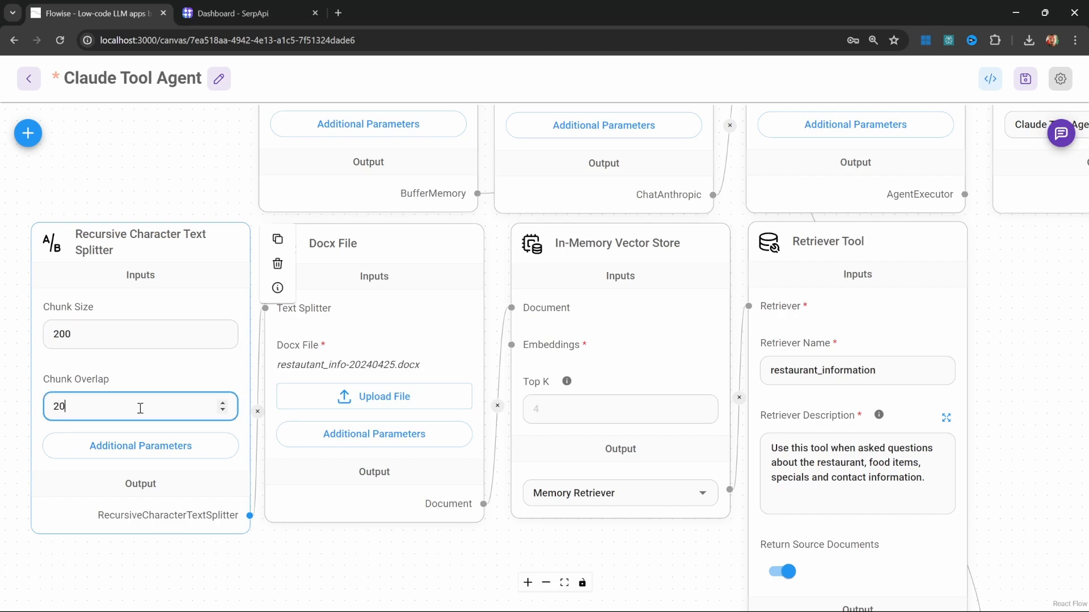
Step: Switch to Anthropic's Embeddings documentation and highlight the sentence about Anthropic's own embedding model in the section on getting embeddings
scroll(533, 341, down, 2)
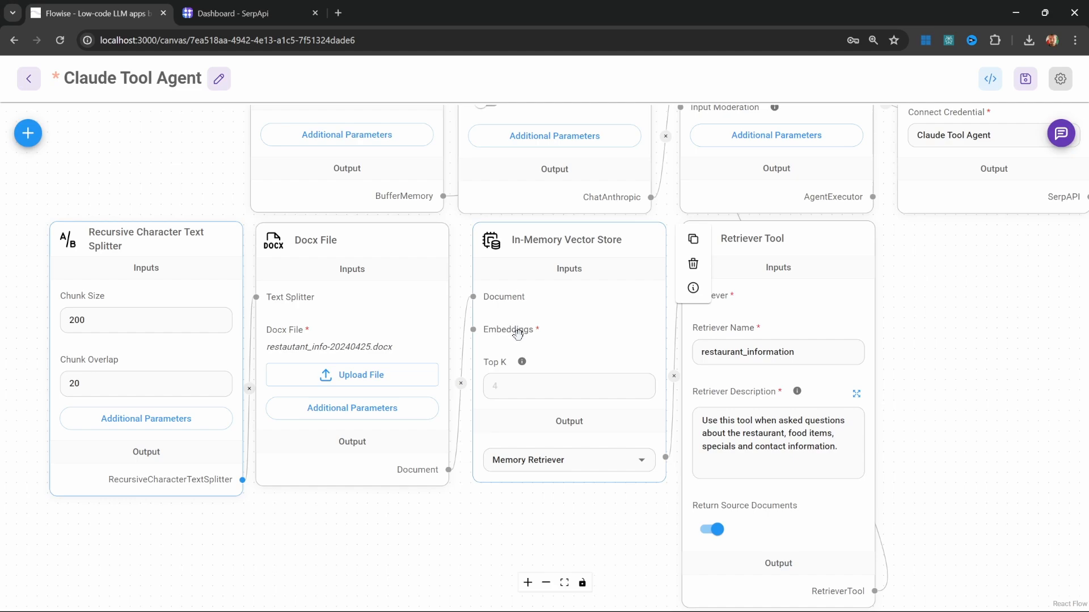
click(518, 329)
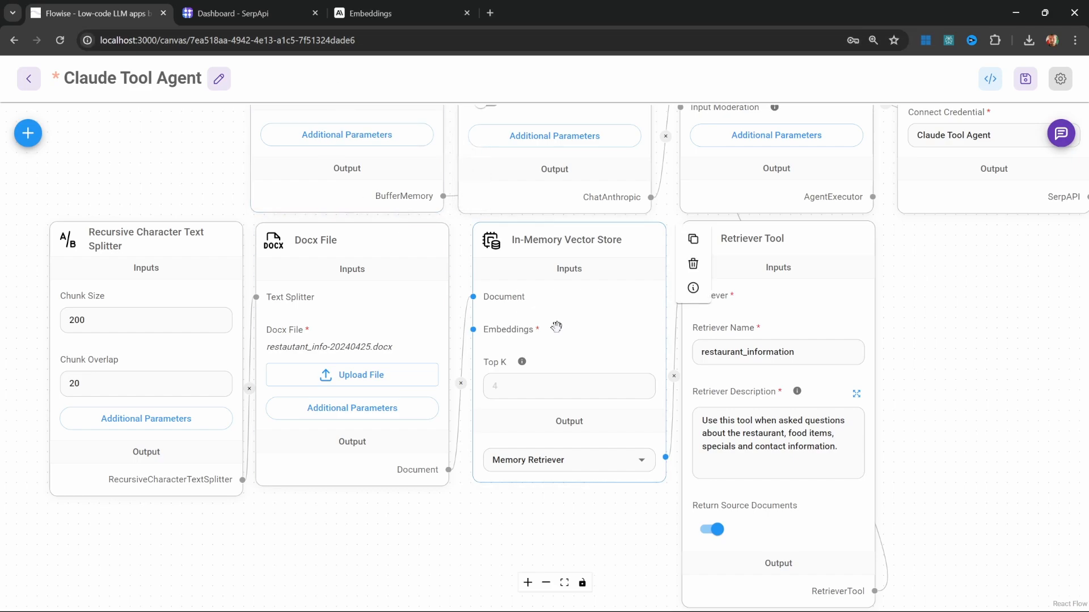
click(383, 13)
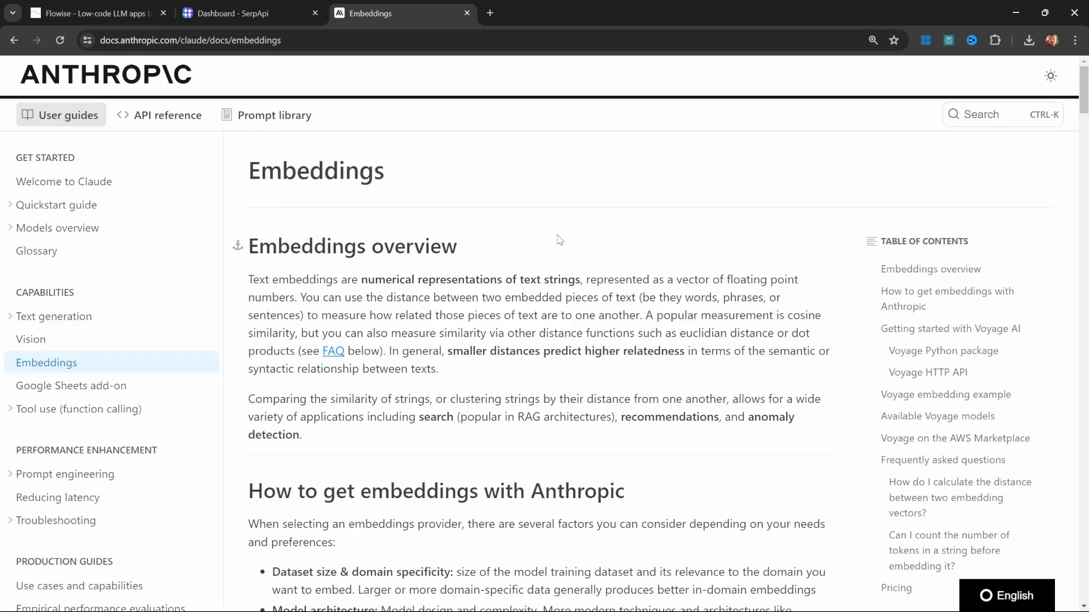
scroll(435, 287, down, 8)
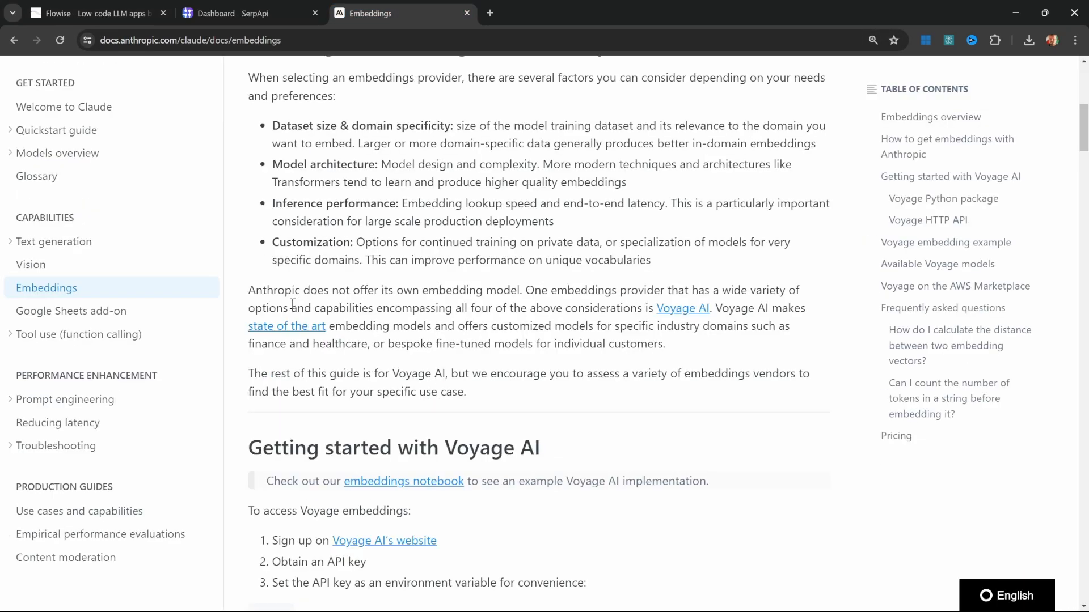
drag(248, 292, 386, 294)
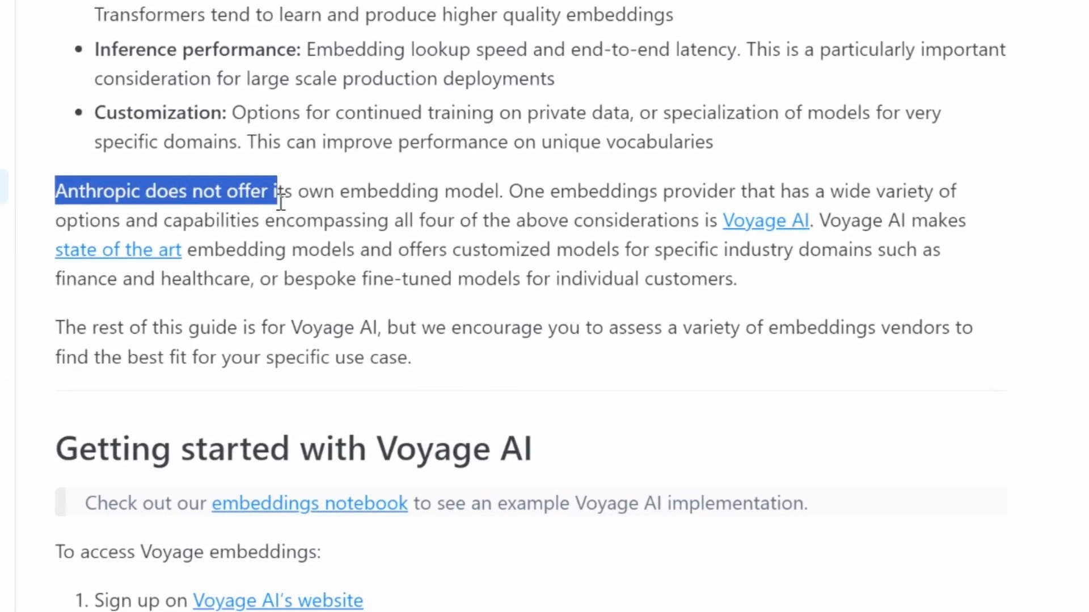
drag(281, 199, 504, 199)
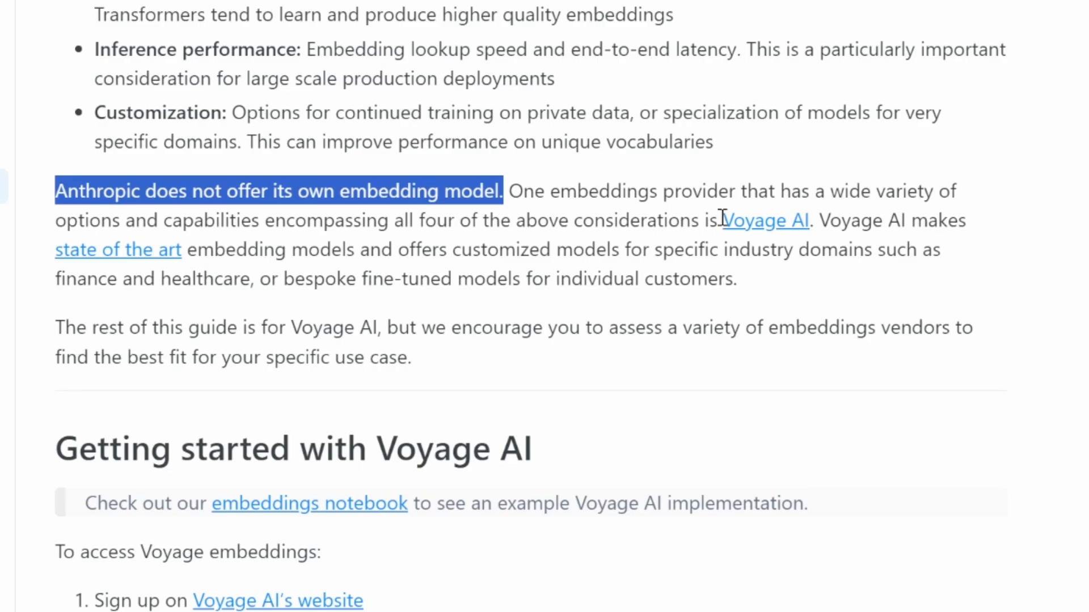
Step: Highlight the Voyage AI provider name in the embeddings documentation paragraph
drag(722, 221, 811, 233)
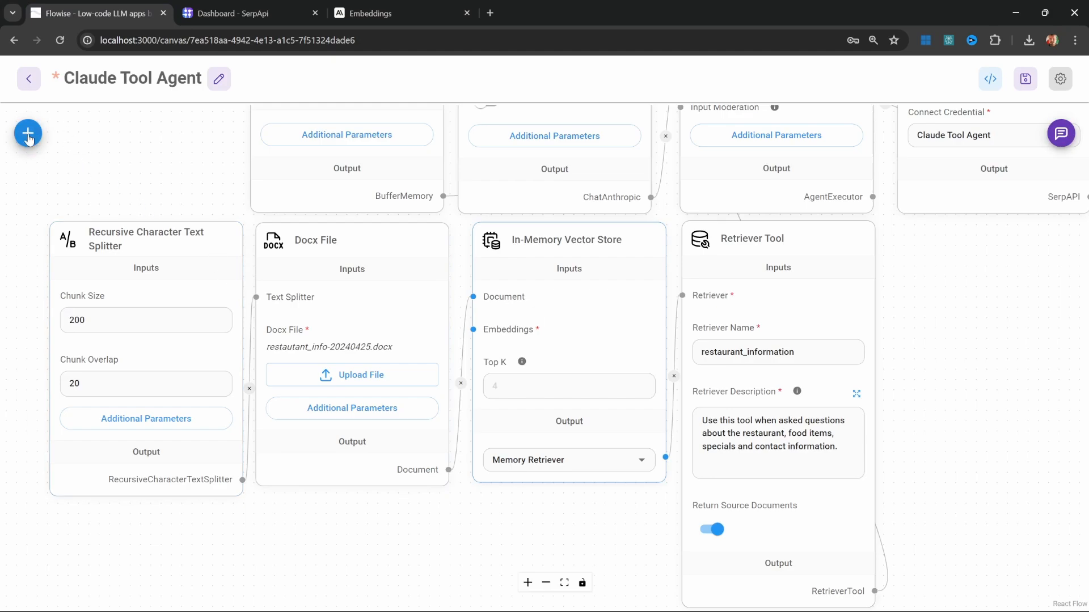
Step: Switch back to Flowise, add a VoyageAI Embeddings node below the Docx File node and connect it to the vector store's Embeddings input
click(28, 135)
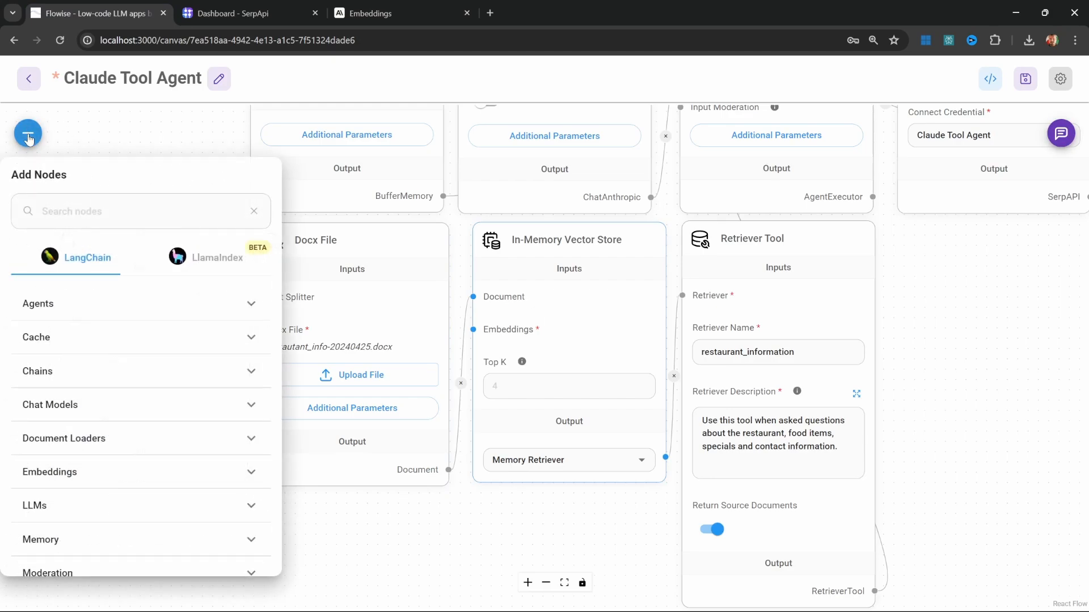
scroll(129, 425, down, 3)
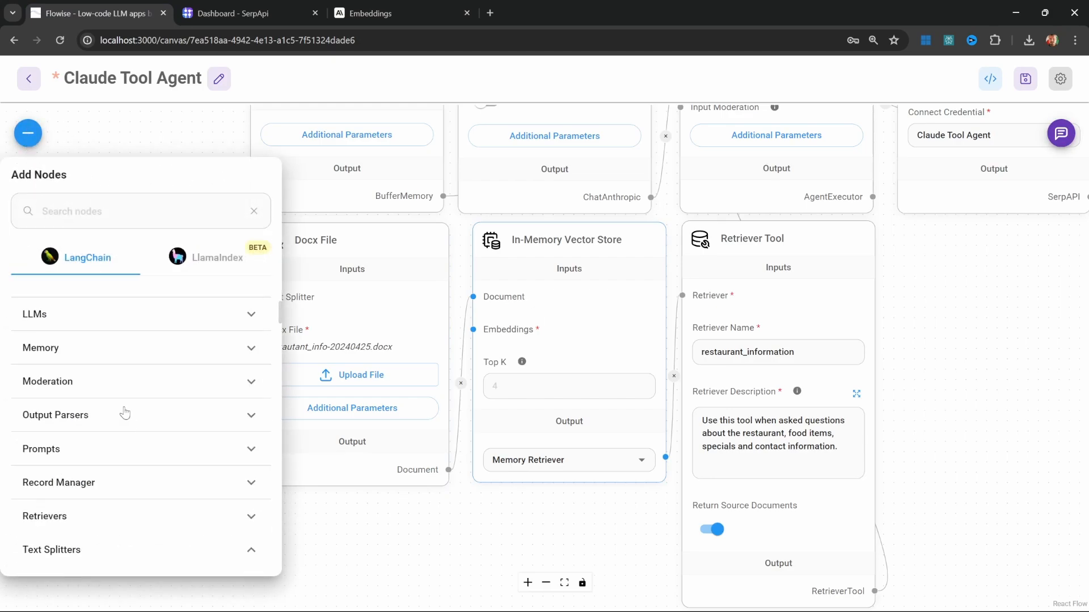
scroll(126, 414, up, 2)
click(82, 411)
scroll(108, 411, down, 5)
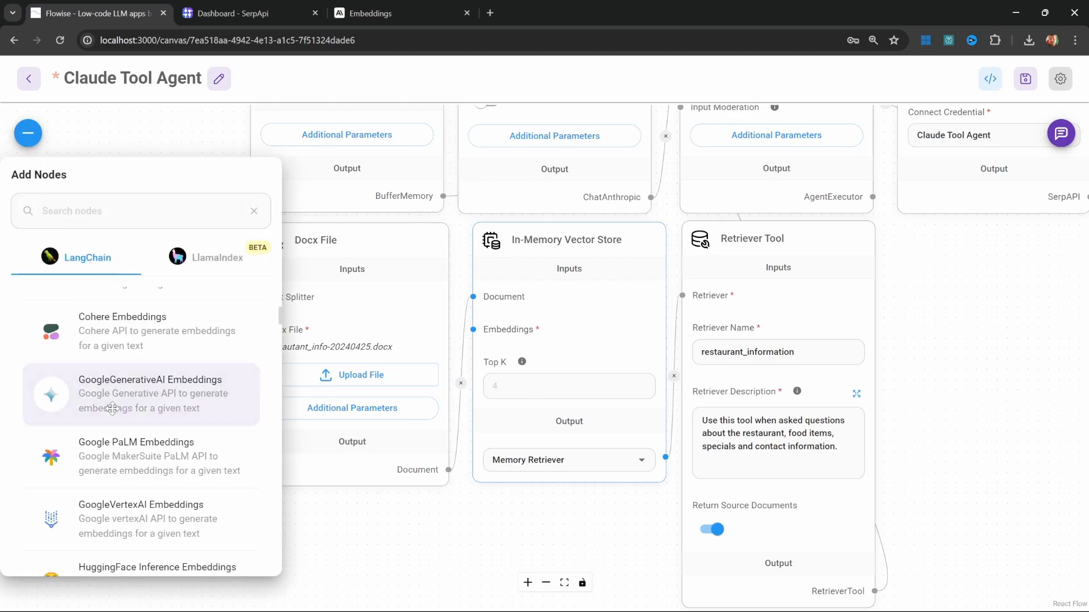
scroll(131, 423, down, 8)
drag(75, 443, 391, 536)
drag(394, 524, 394, 520)
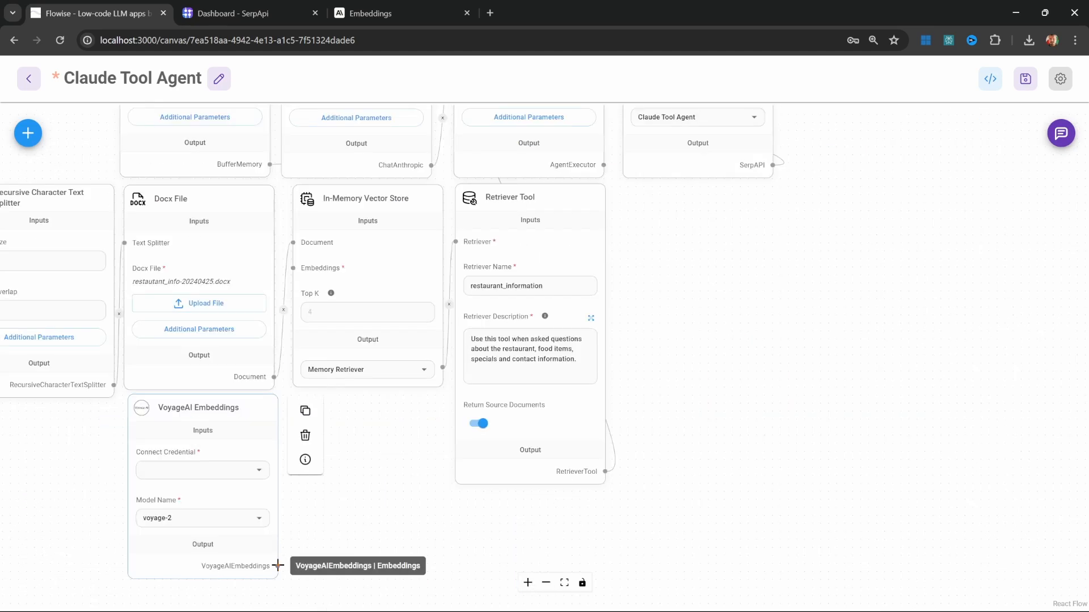
drag(278, 566, 294, 268)
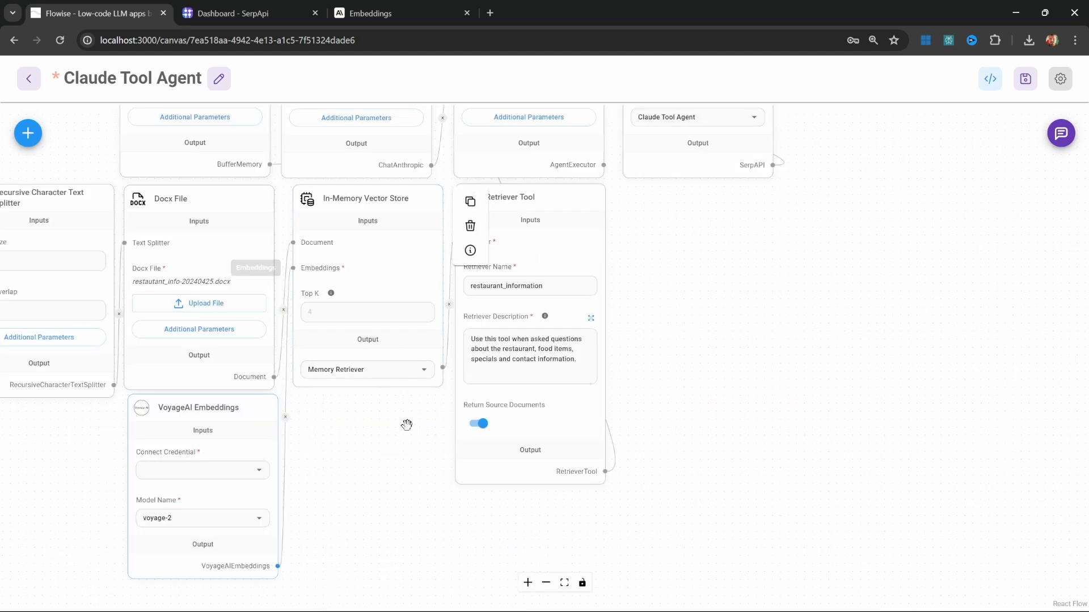
Step: Start a new Voyage AI credential for the VoyageAI Embeddings node, naming it Claude Tool Agent
scroll(503, 452, up, 3)
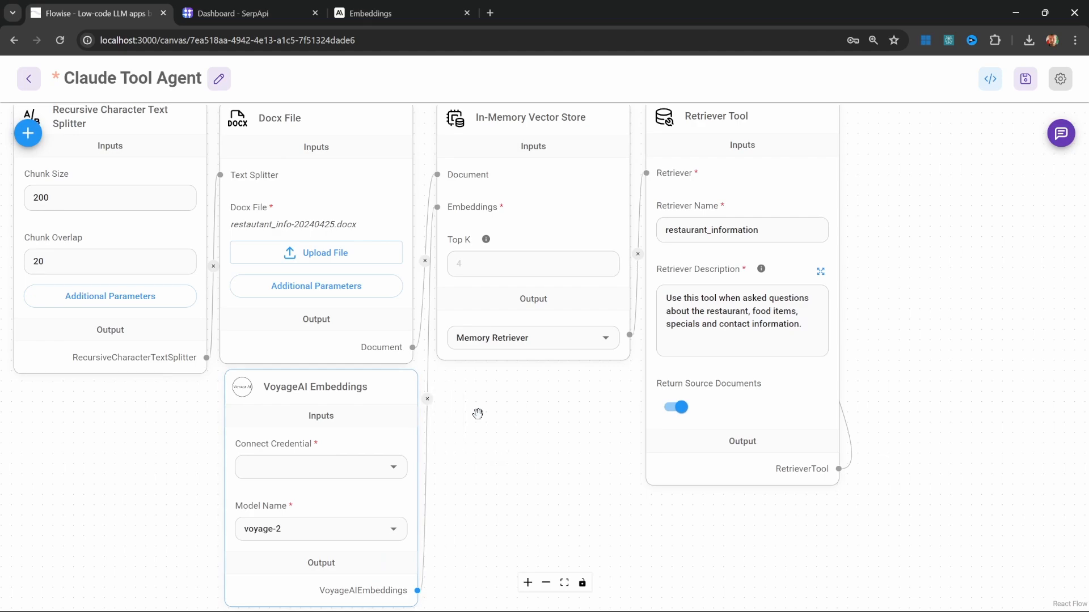
mouse_move(376, 383)
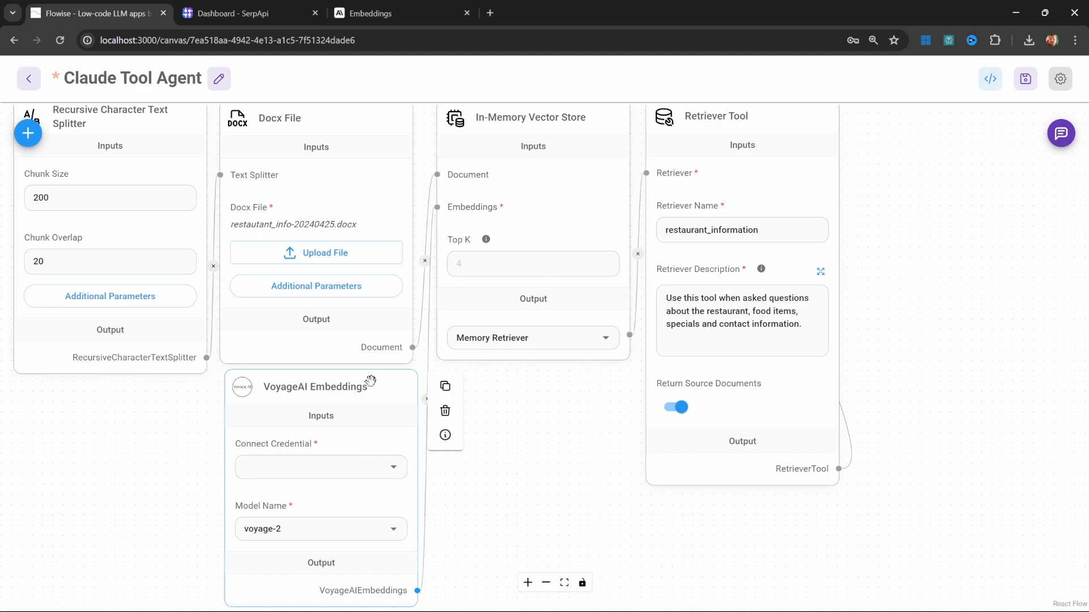
mouse_move(556, 121)
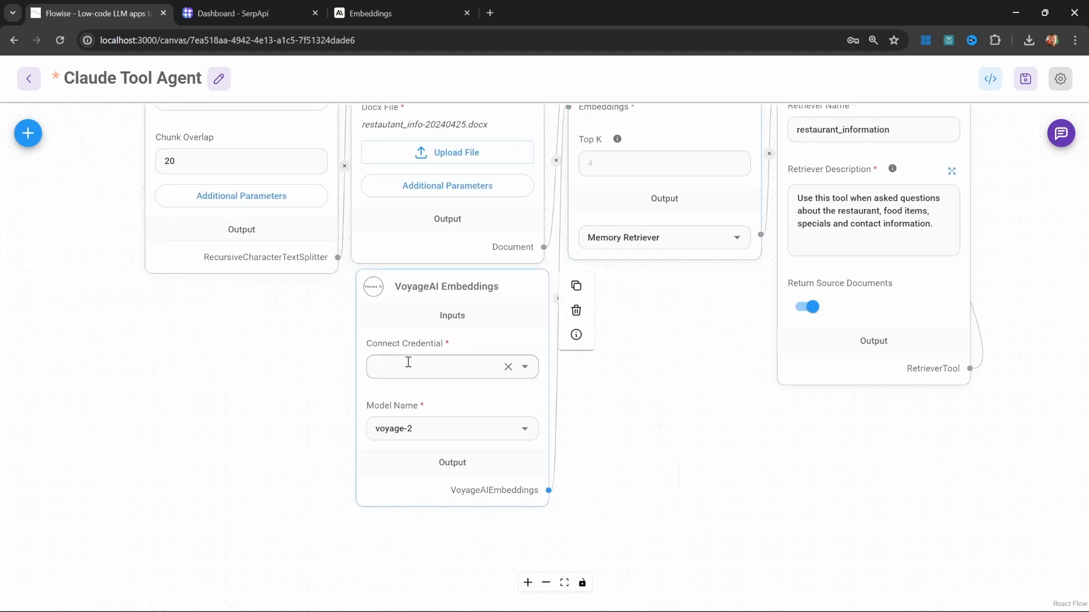
click(523, 367)
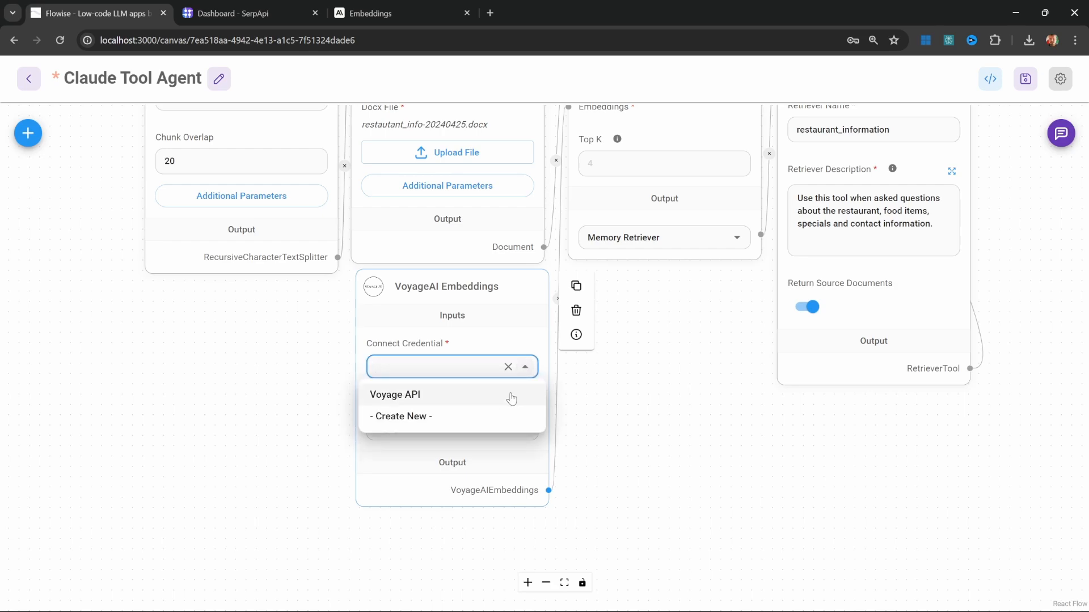
click(413, 418)
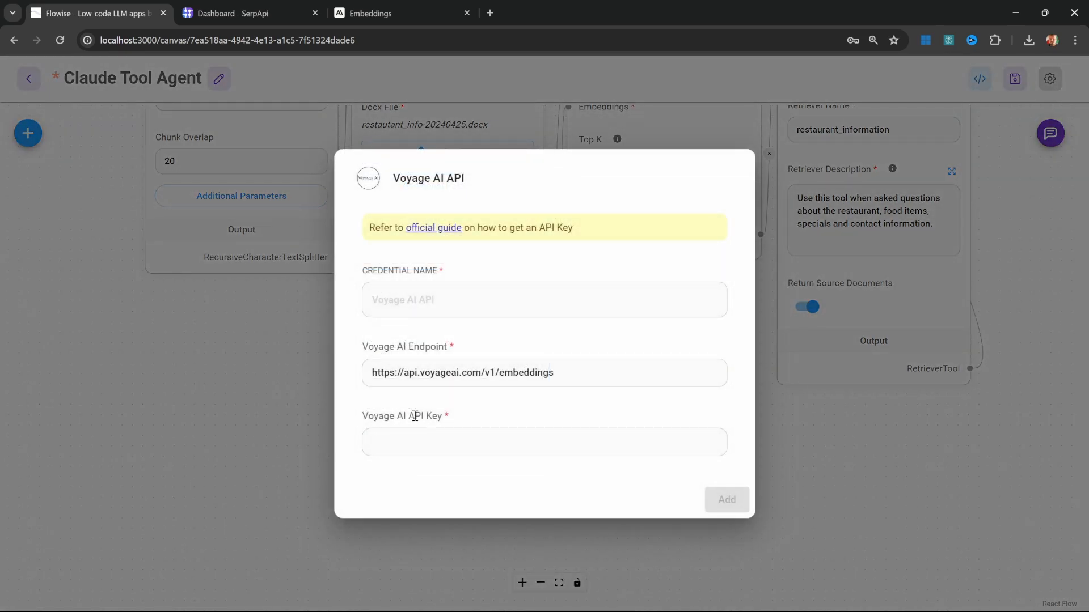
click(520, 308)
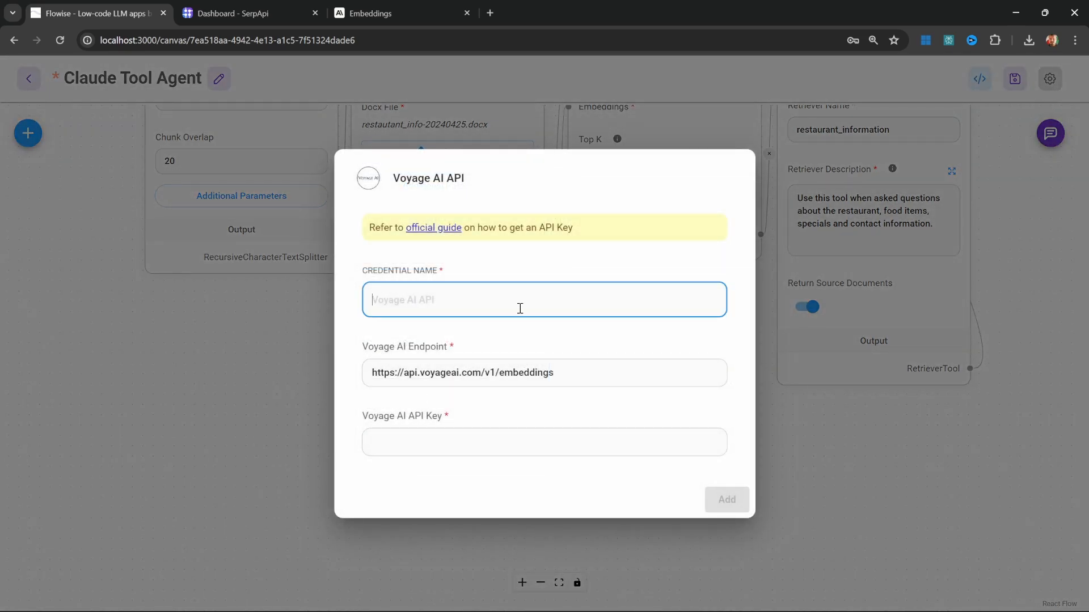
text(Claude Tool Agent)
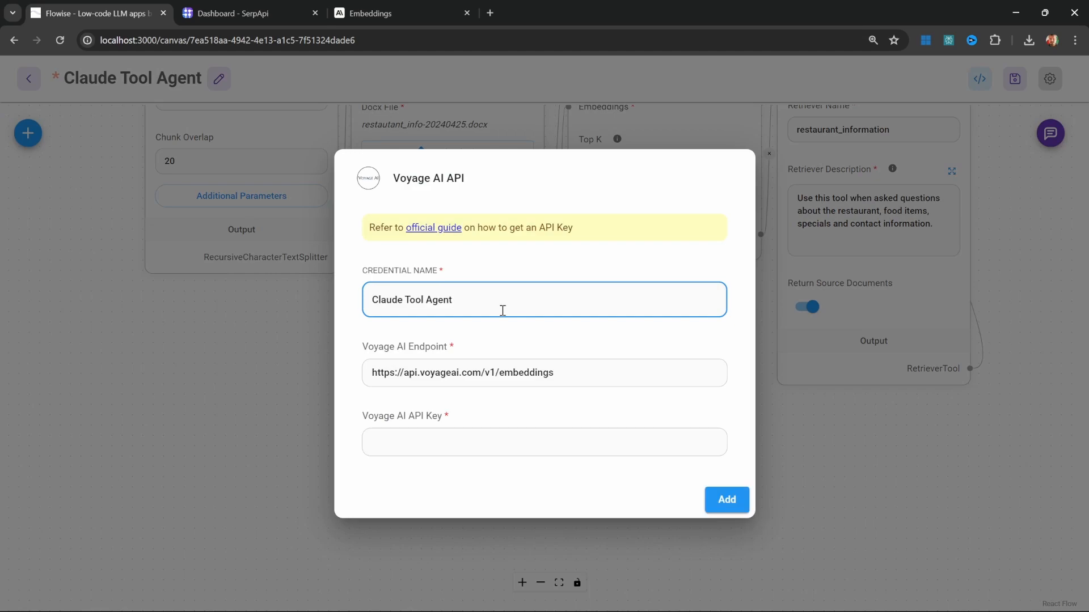
click(483, 440)
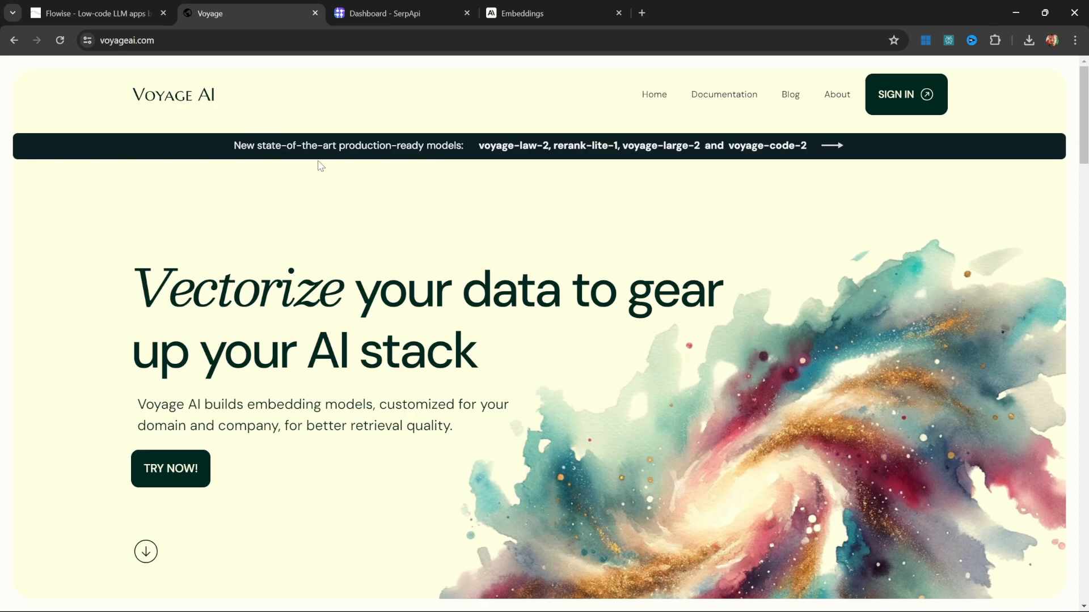
Step: Sign in on the Voyage AI website, create an API key named claude tool agent and copy it
click(912, 96)
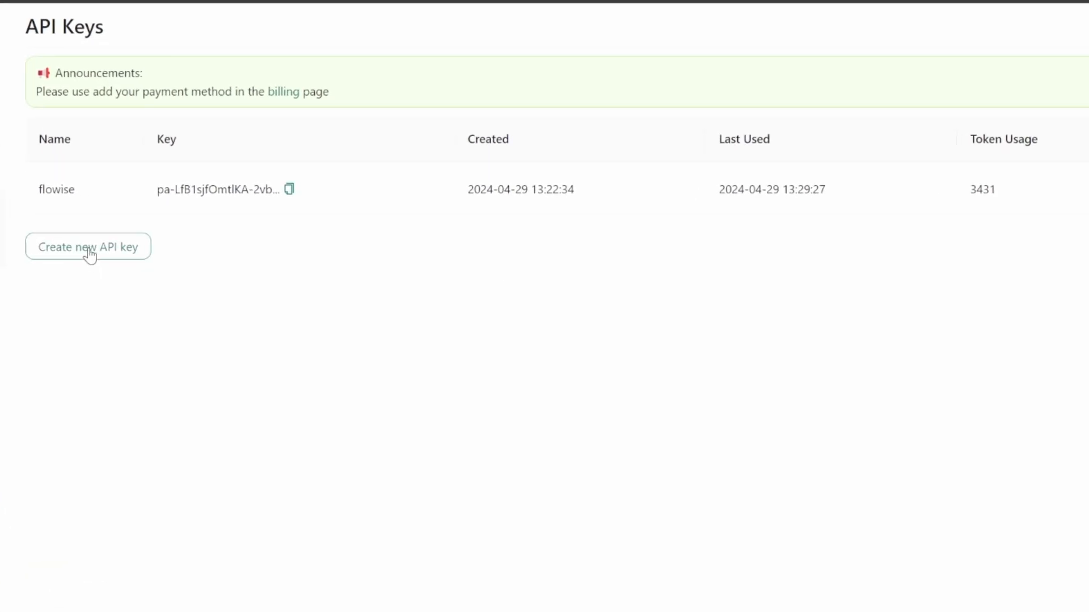
click(190, 241)
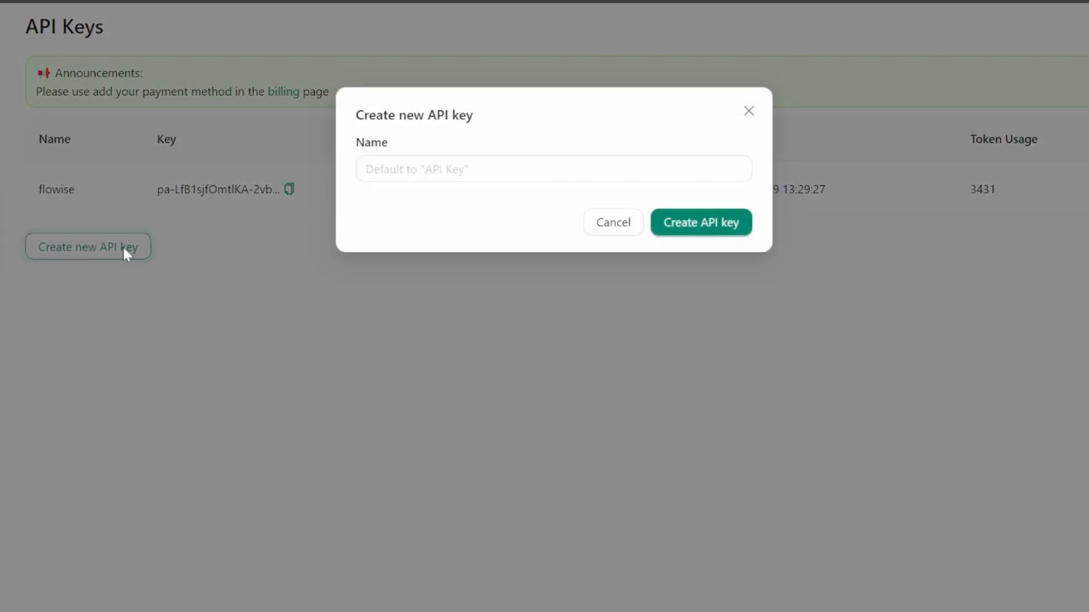
click(428, 165)
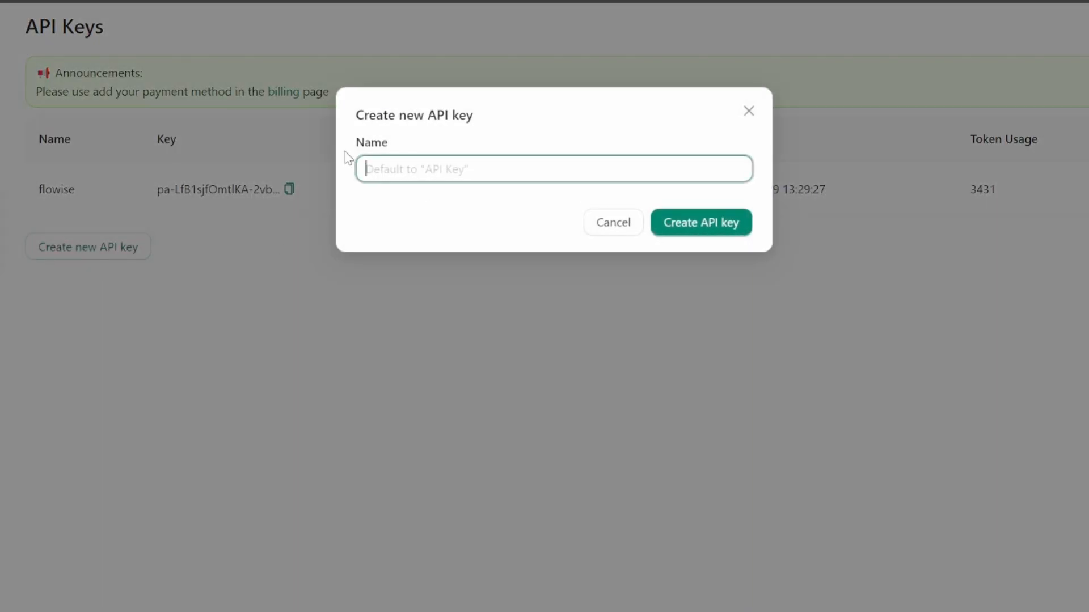
text(claude tool agent)
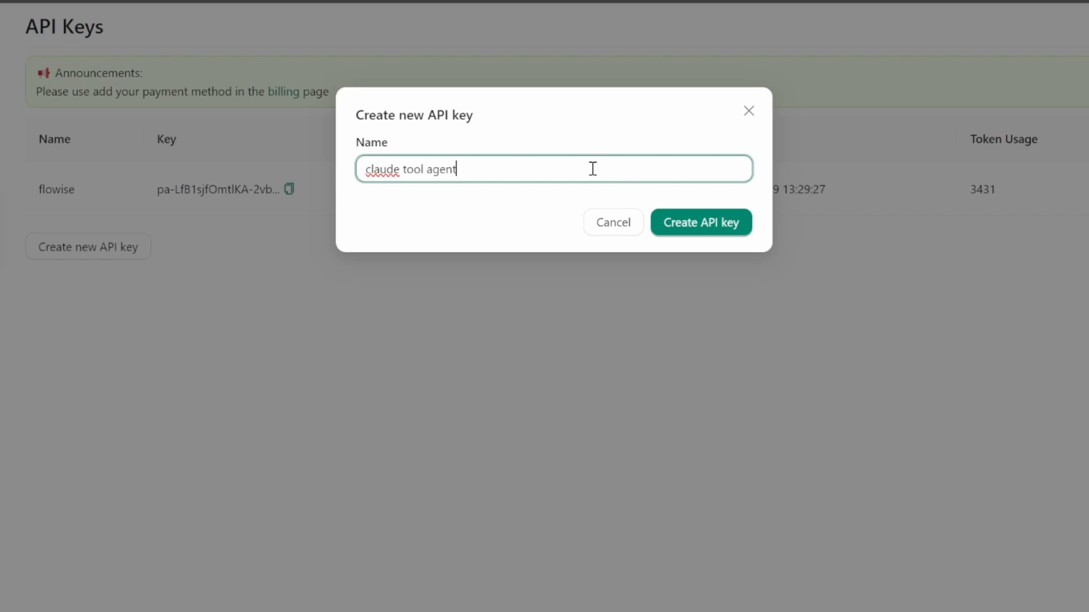
click(715, 227)
click(633, 187)
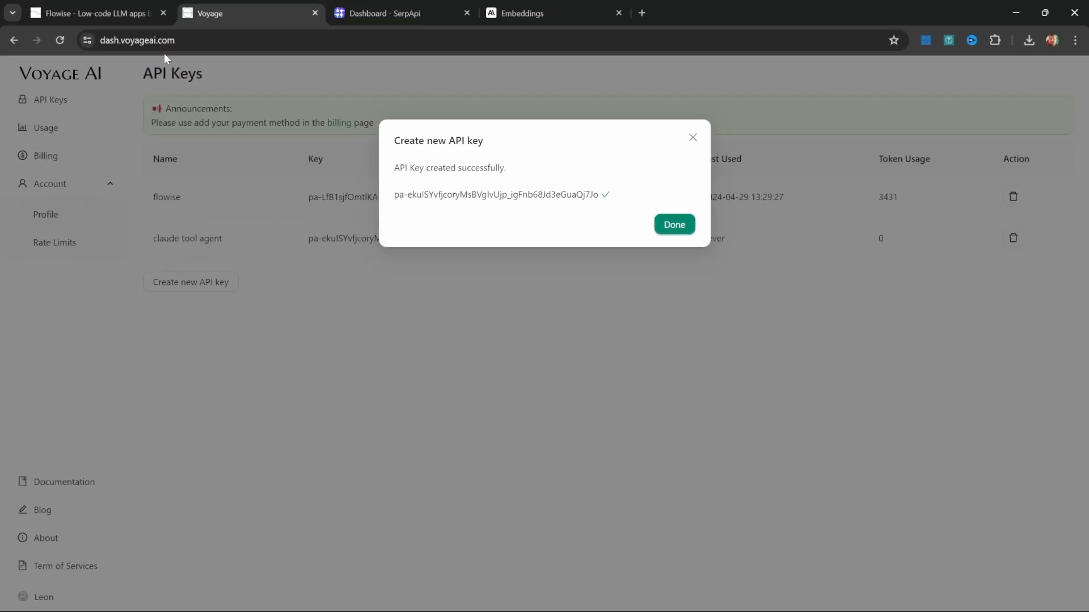
Step: Switch back to Flowise, paste the Voyage AI API key into the new credential and add the credential
key(ctrl+1)
click(459, 444)
key(ctrl+v)
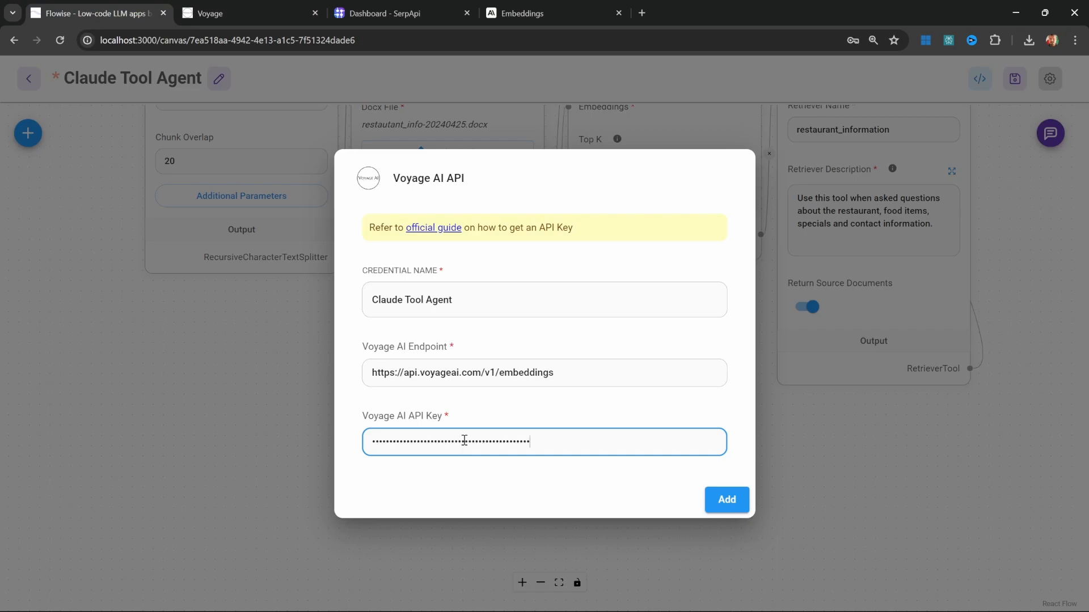
click(726, 500)
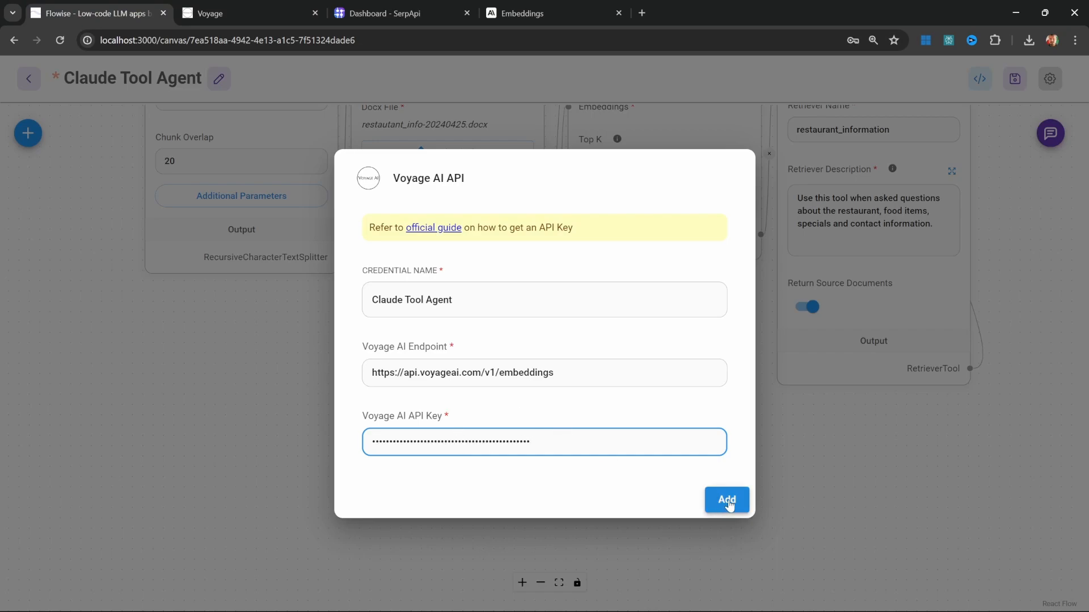
Step: Set the VoyageAI Embeddings node's model to voyage-large-2 and save the chatflow
drag(719, 410, 706, 371)
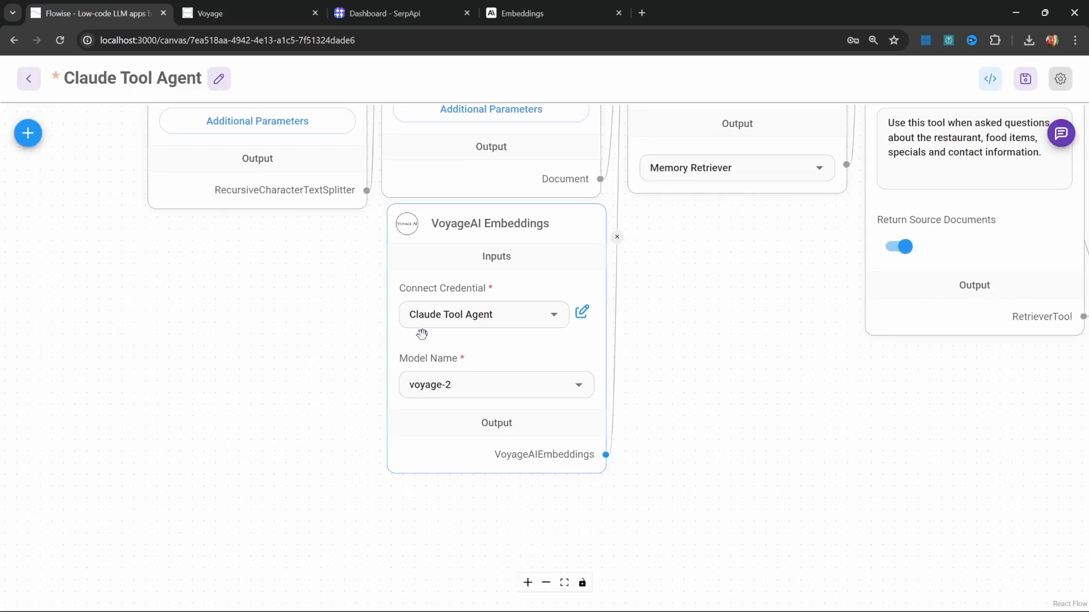
mouse_move(437, 363)
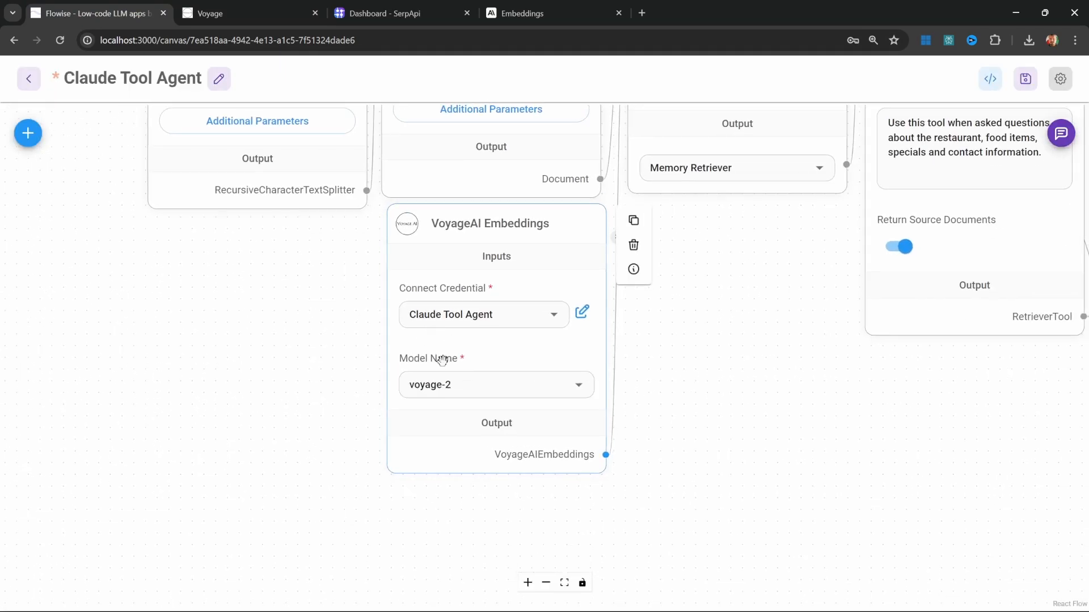
click(577, 385)
click(463, 505)
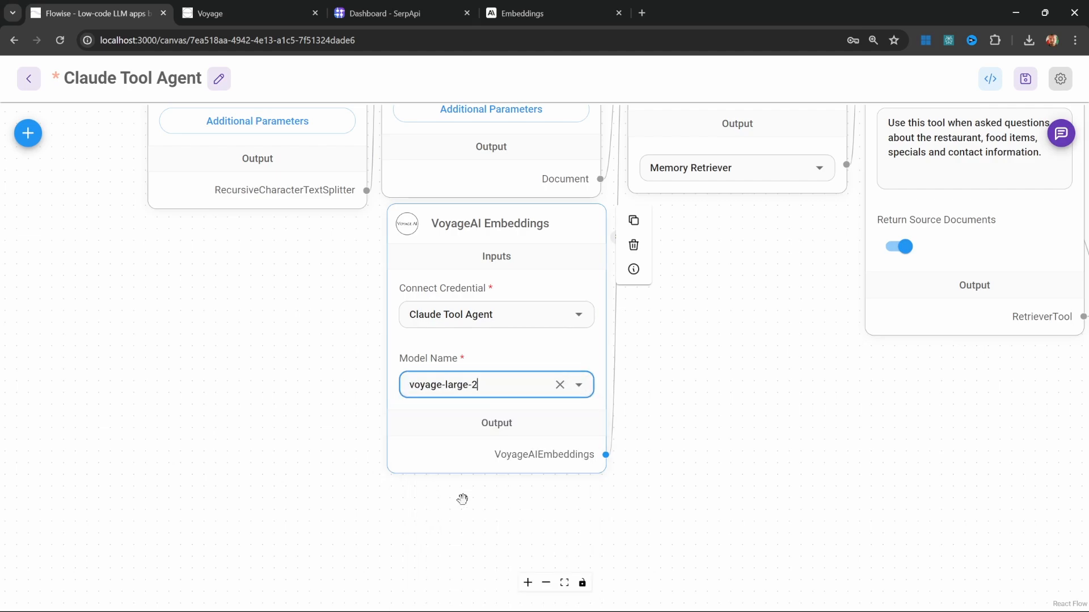
click(1019, 85)
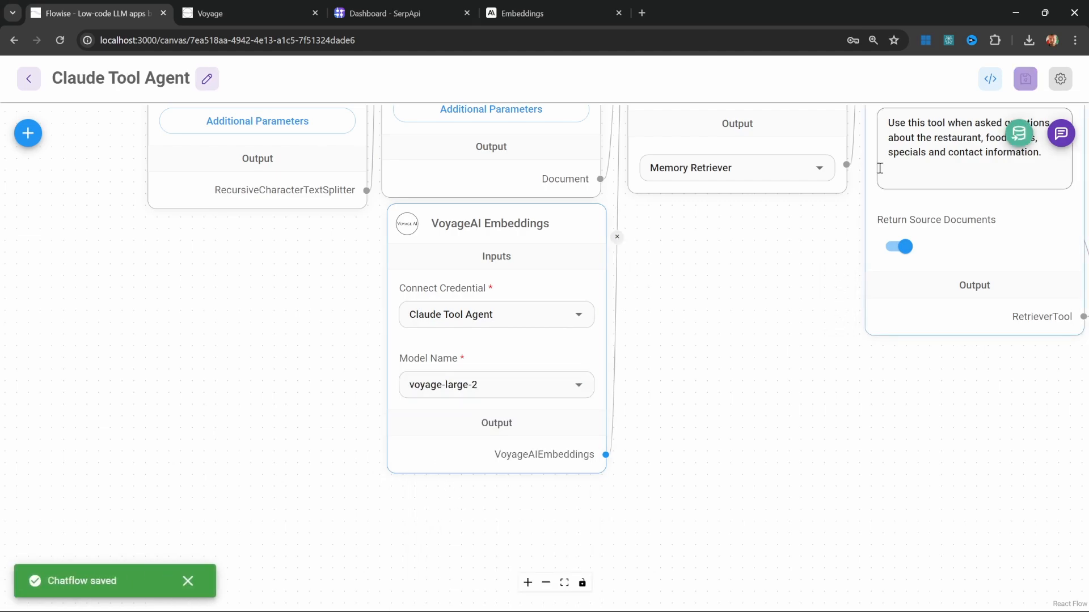
Step: Save the chatflow again and upsert the document into the in-memory vector store, closing the upsert record when done
scroll(691, 412, down, 3)
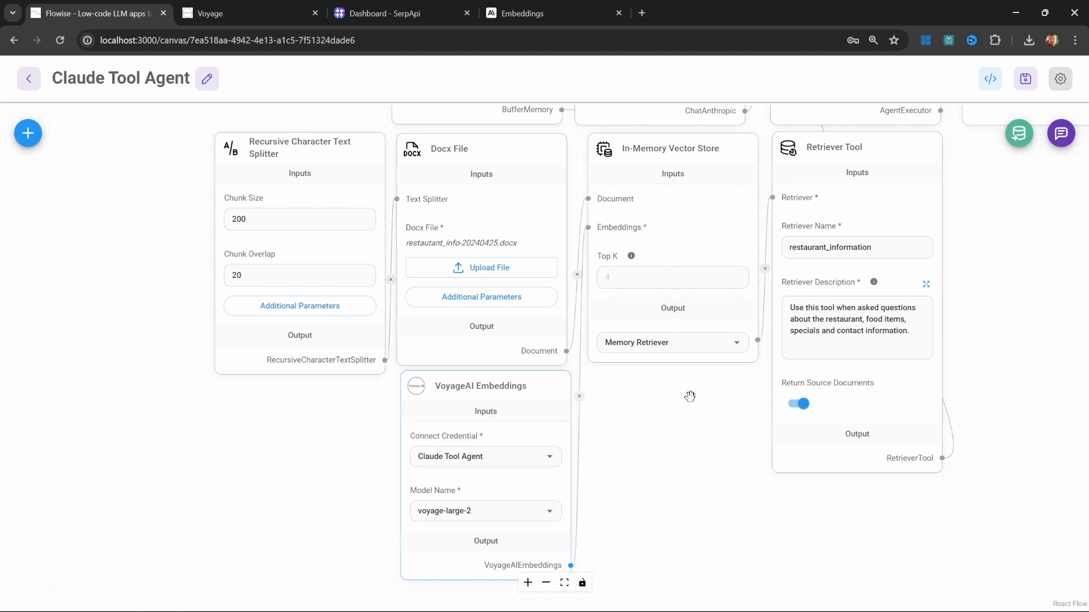
click(481, 149)
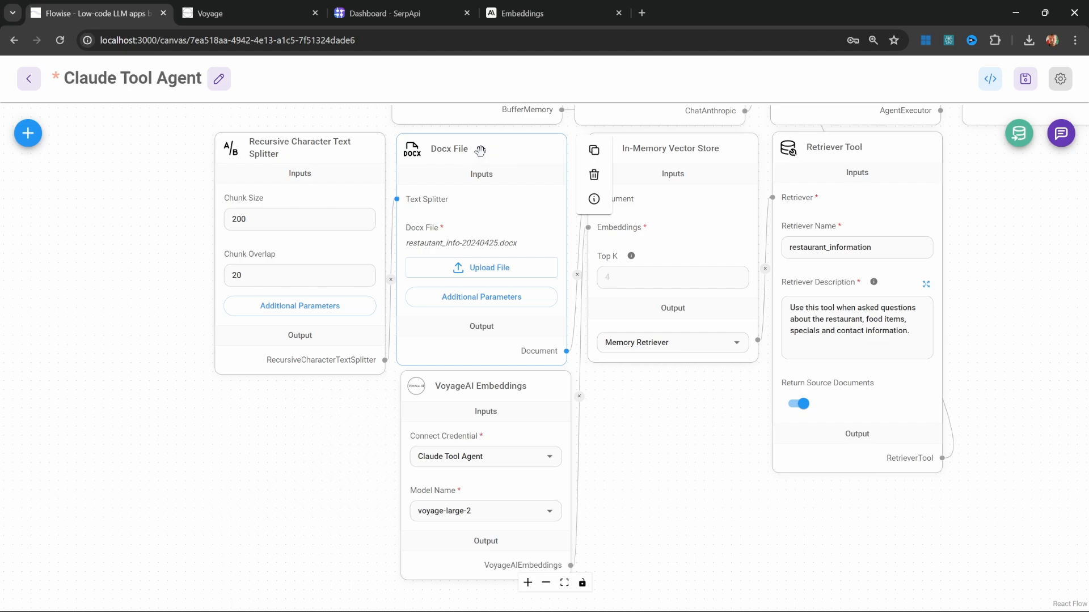
key(ctrl+s)
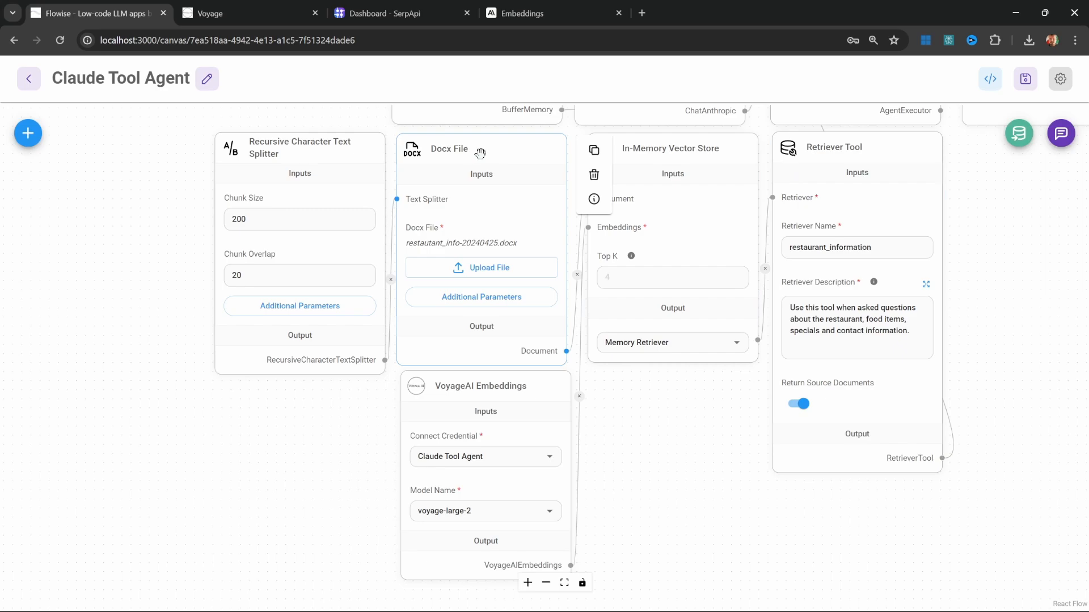
click(1019, 134)
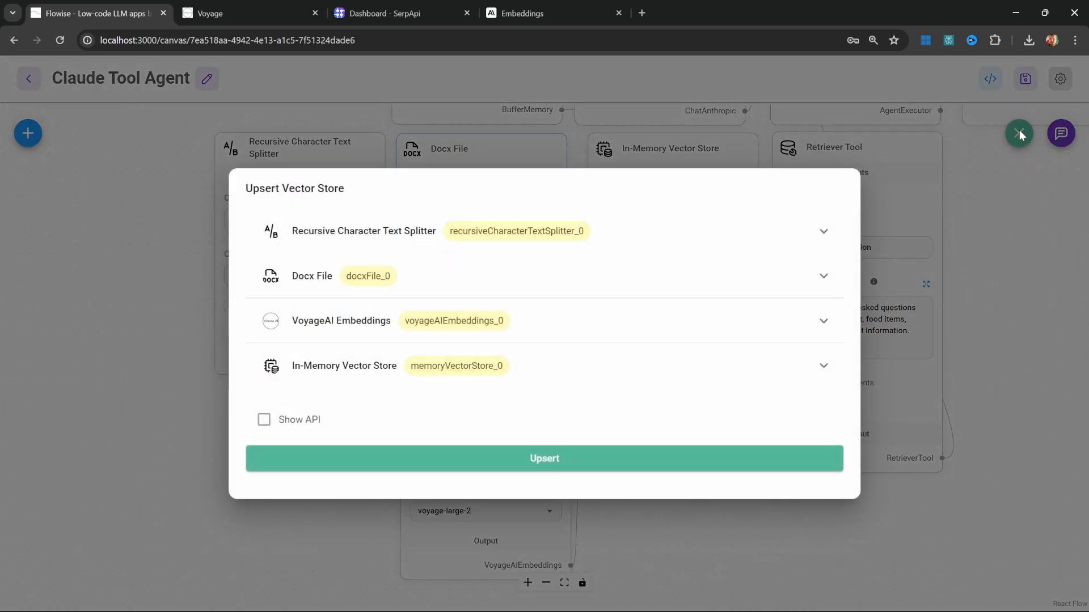
click(567, 461)
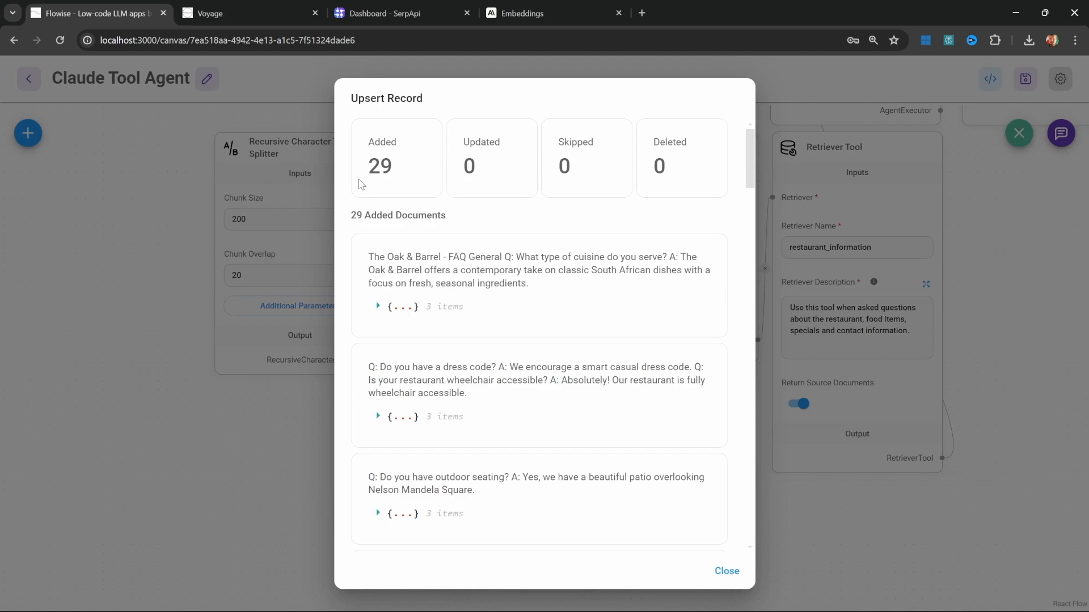
drag(371, 165, 400, 168)
click(727, 571)
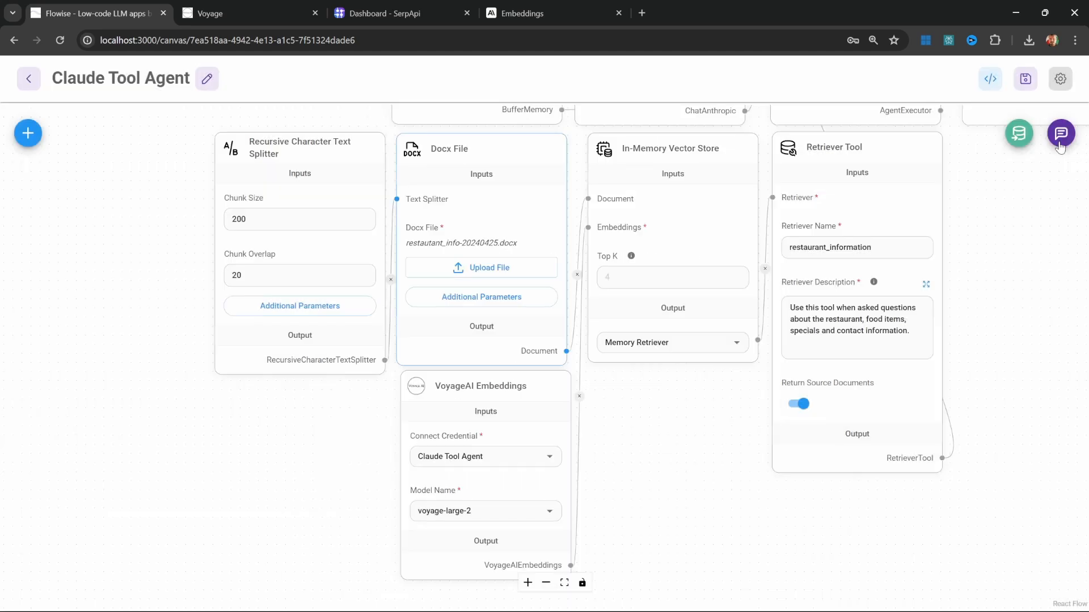
Step: Ask the agent in the chat "What are the the current specials?"
click(1066, 141)
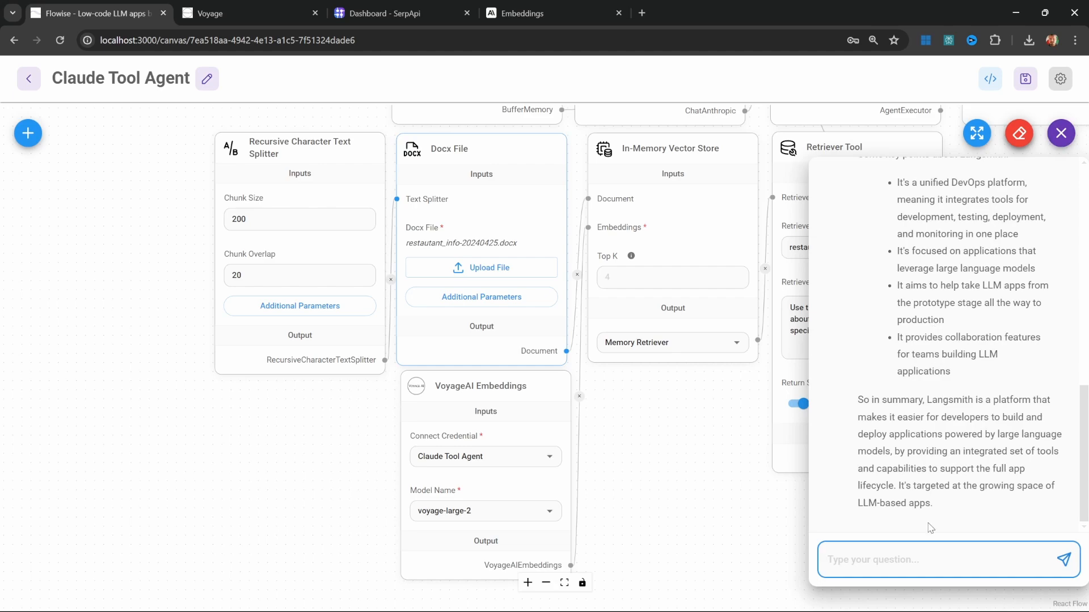
key(ctrl+v)
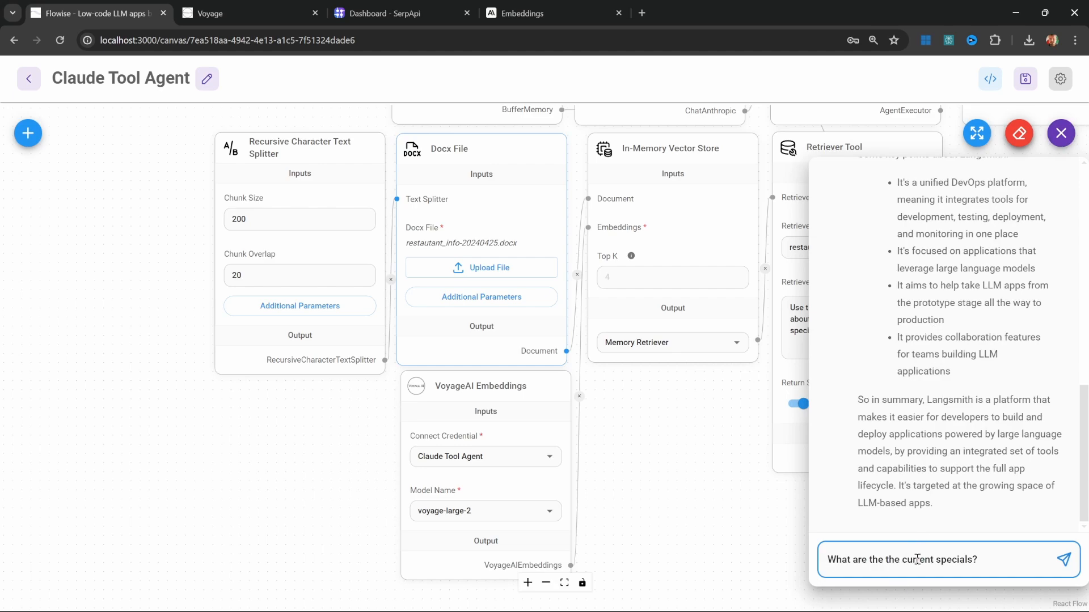
key(Return)
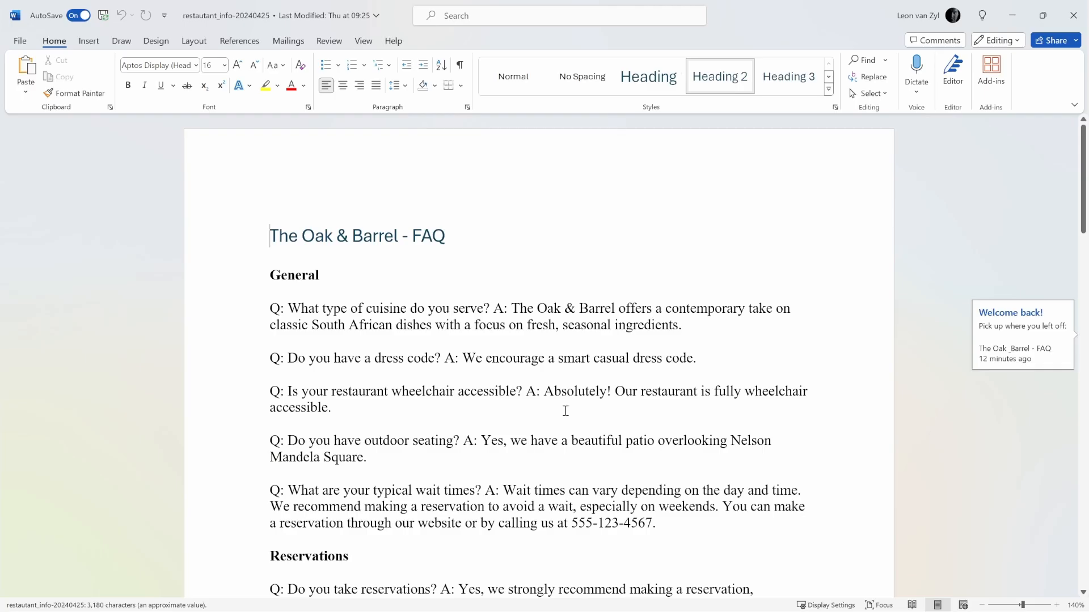
Step: Switch to the restautant_info-20240425 document in Word and look up the FAQ entry about the current specials
scroll(570, 411, down, 6)
scroll(570, 411, down, 4)
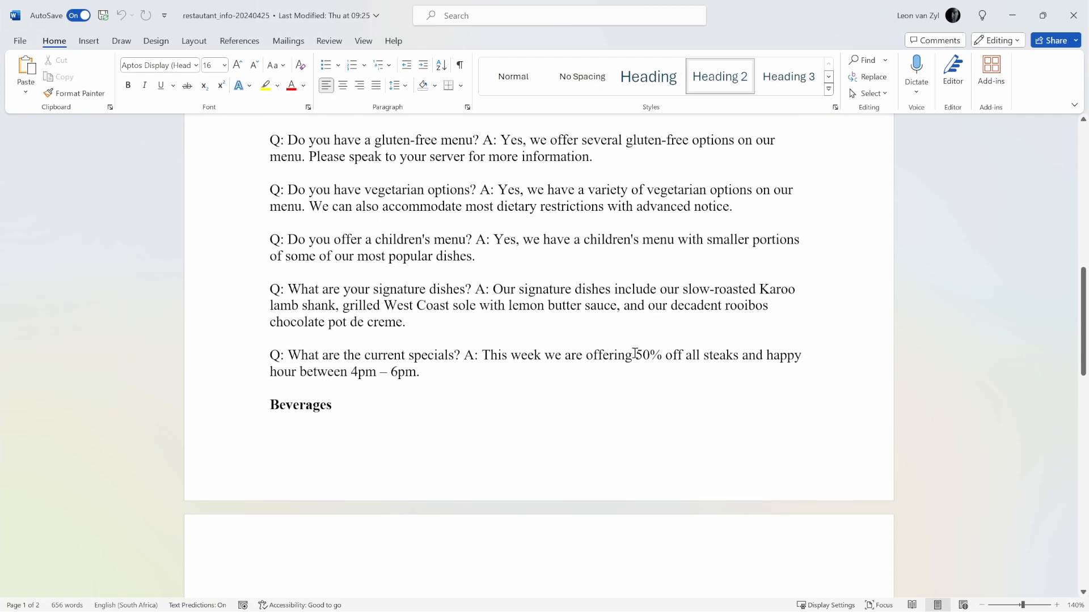
Step: Highlight the current specials answer in the Word document, then switch back to Flowise and inspect the restaurant_information tool's input and output for the reply
drag(635, 355, 428, 378)
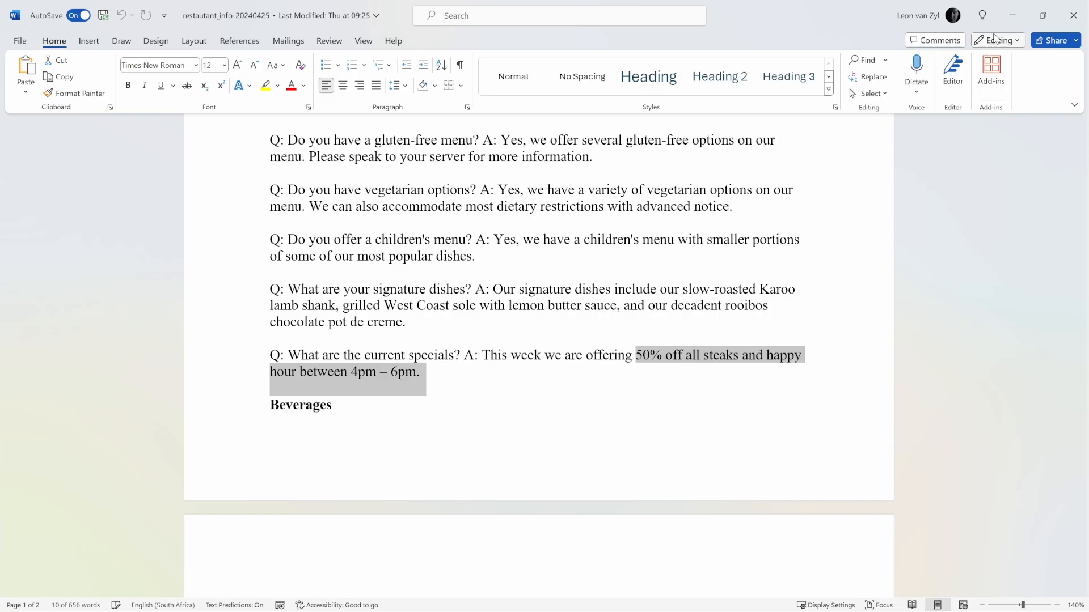
click(1012, 15)
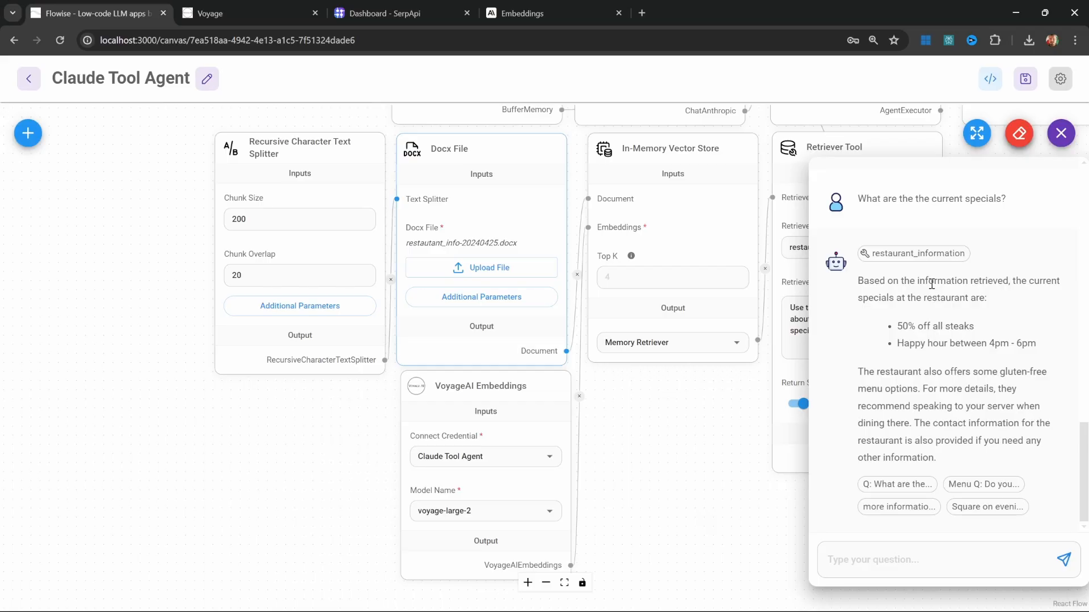
click(924, 257)
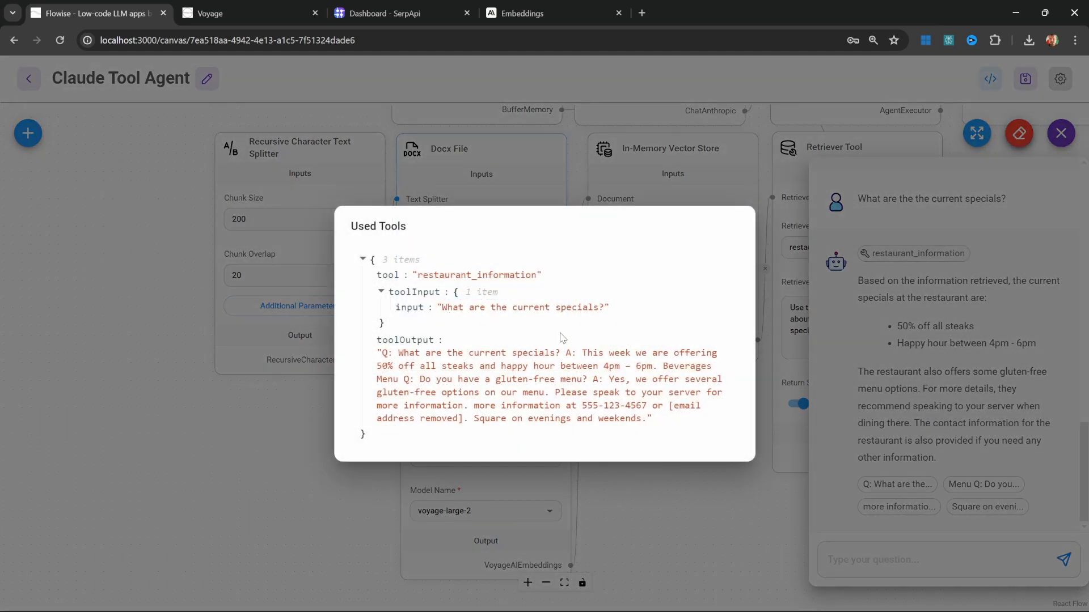
click(278, 420)
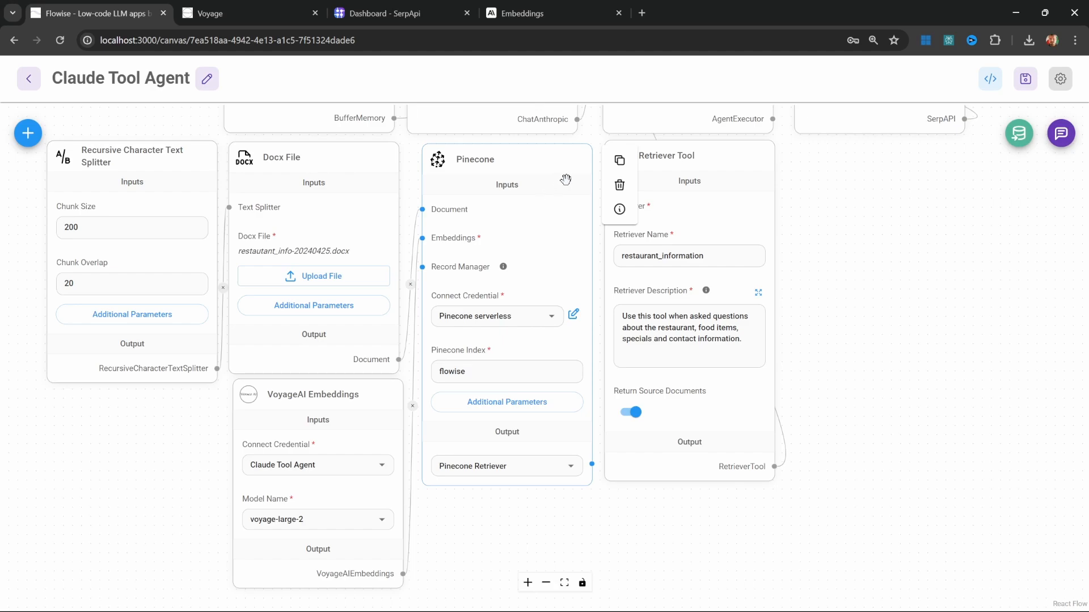
Step: Start creating a new serverless index in the Pinecone console and go to its dimensions configuration
mouse_move(373, 402)
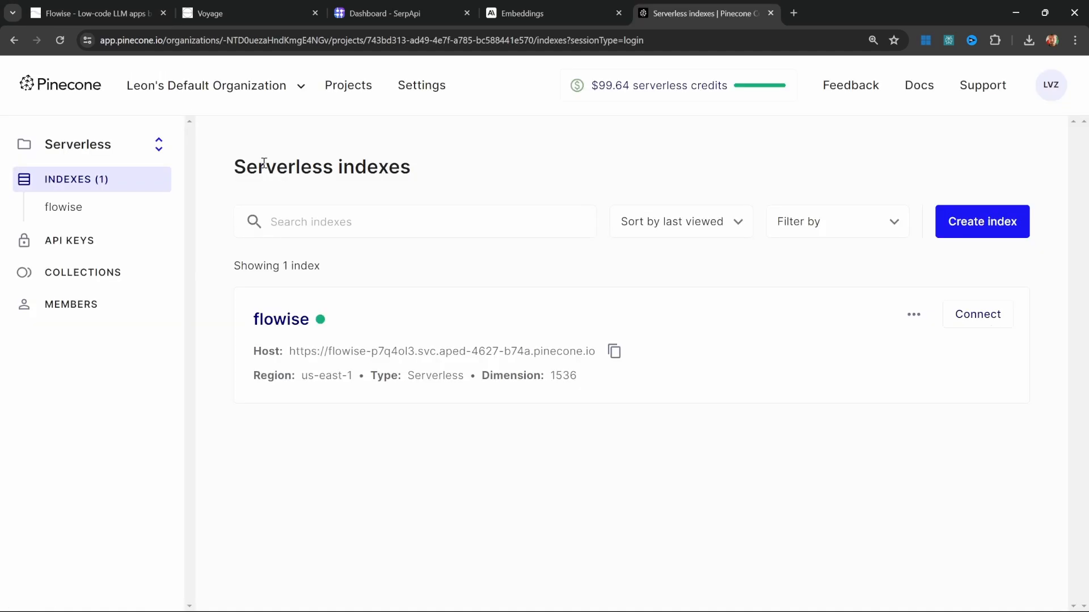
click(980, 224)
key(Tab)
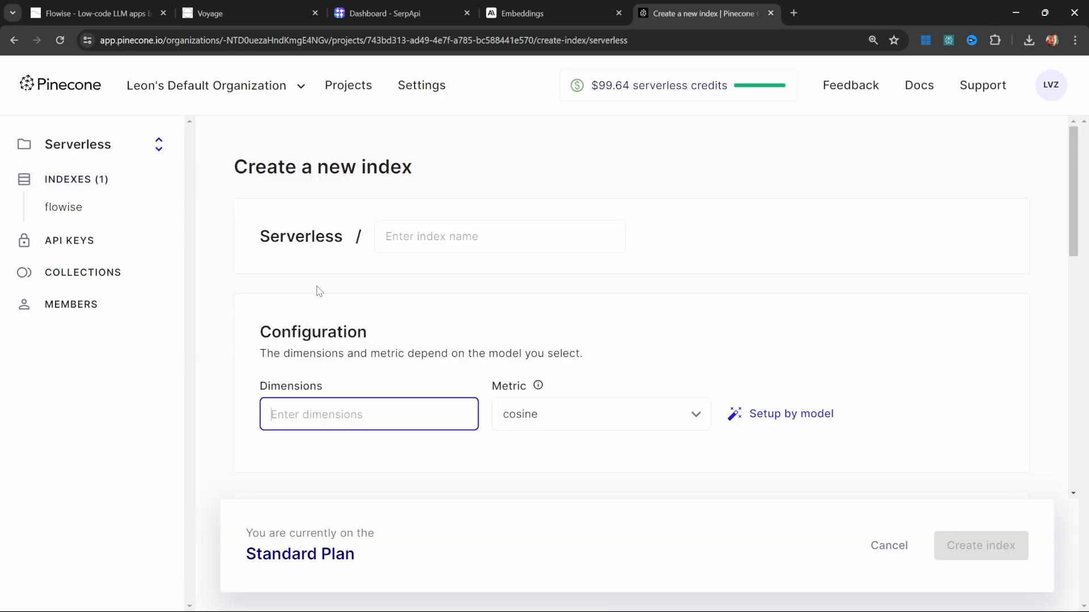
scroll(341, 400, down, 1)
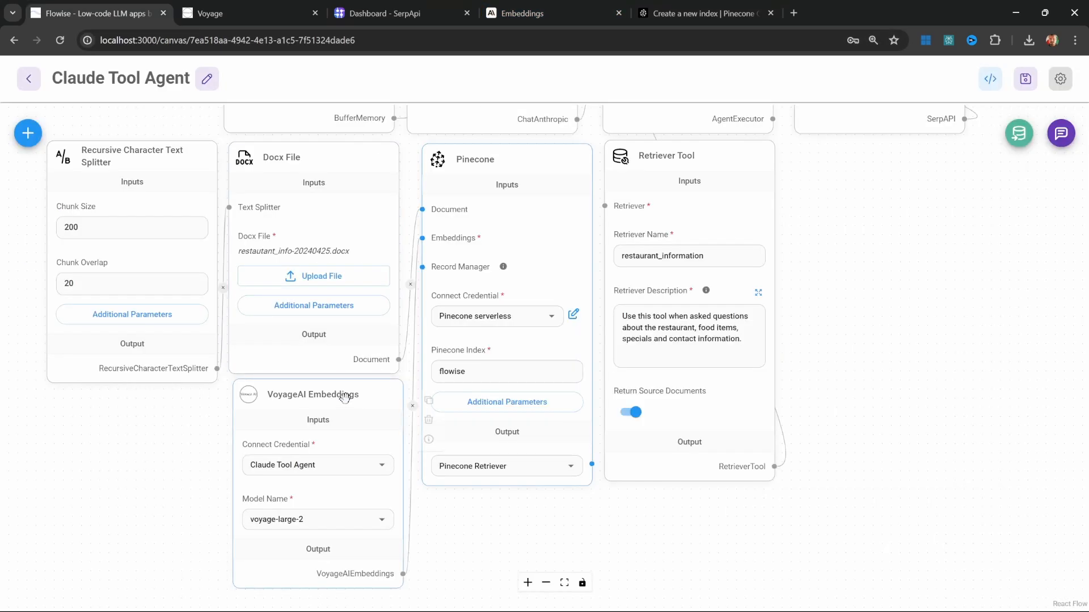
Step: Check the VoyageAI Embeddings node's model in Flowise and find the Available Voyage models table in Anthropic's embeddings documentation
click(337, 397)
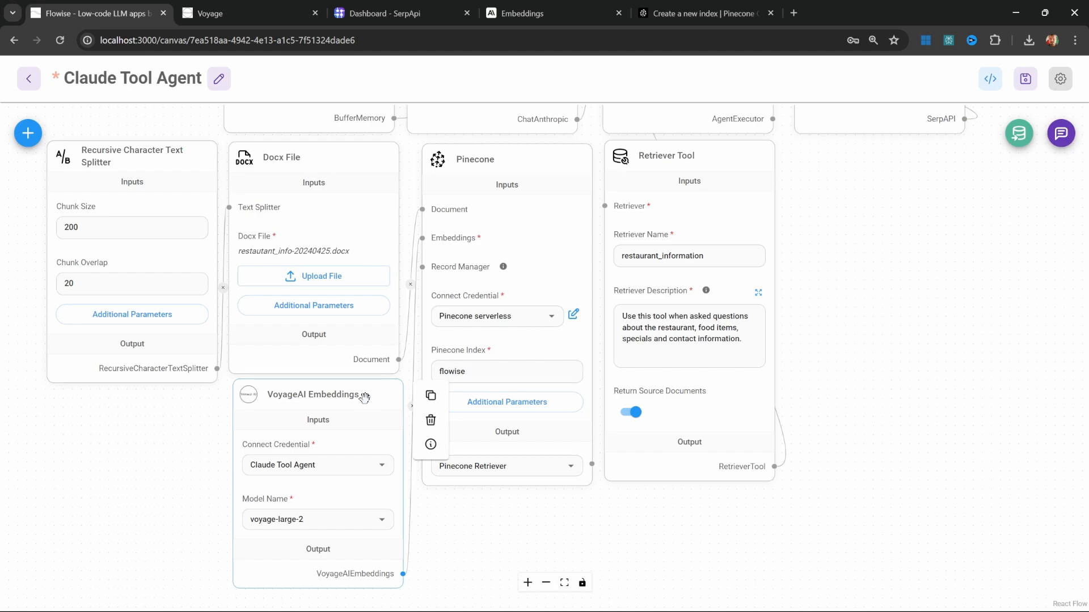
click(374, 519)
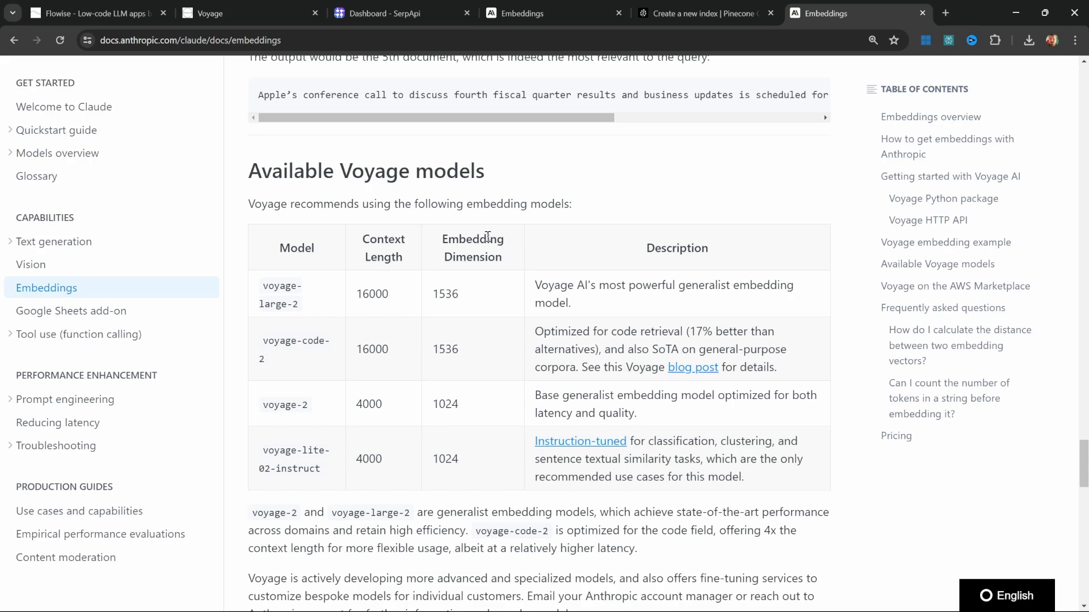
scroll(624, 295, up, 15)
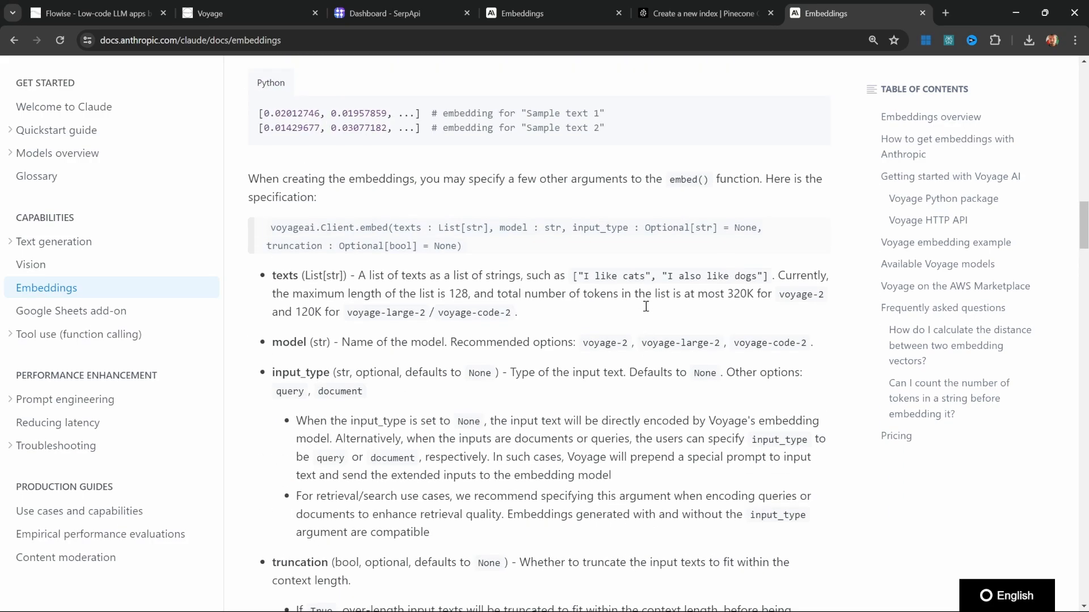
scroll(645, 307, up, 10)
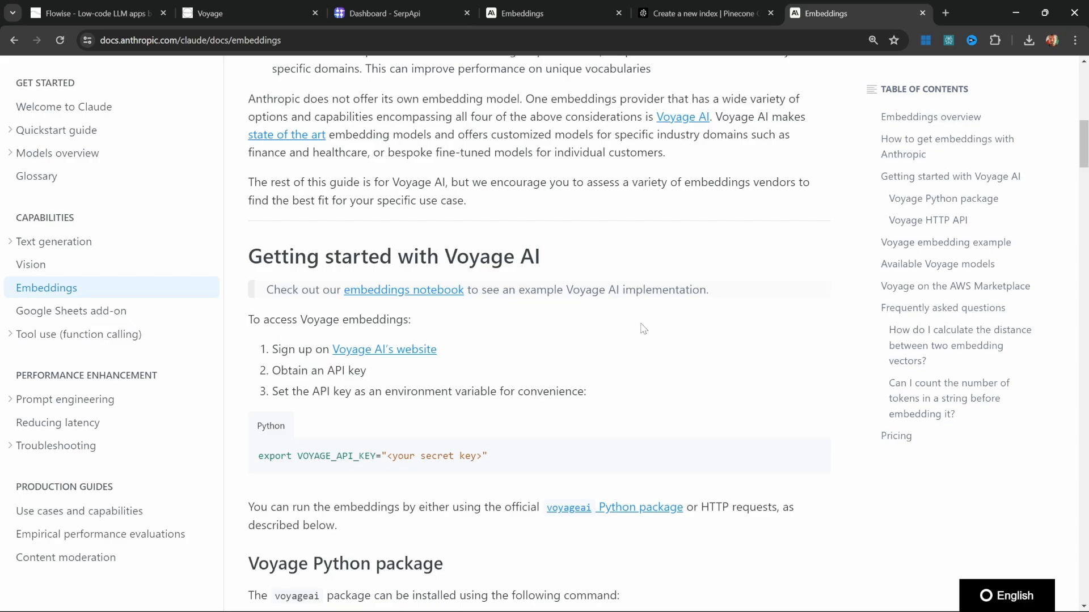
scroll(664, 392, up, 3)
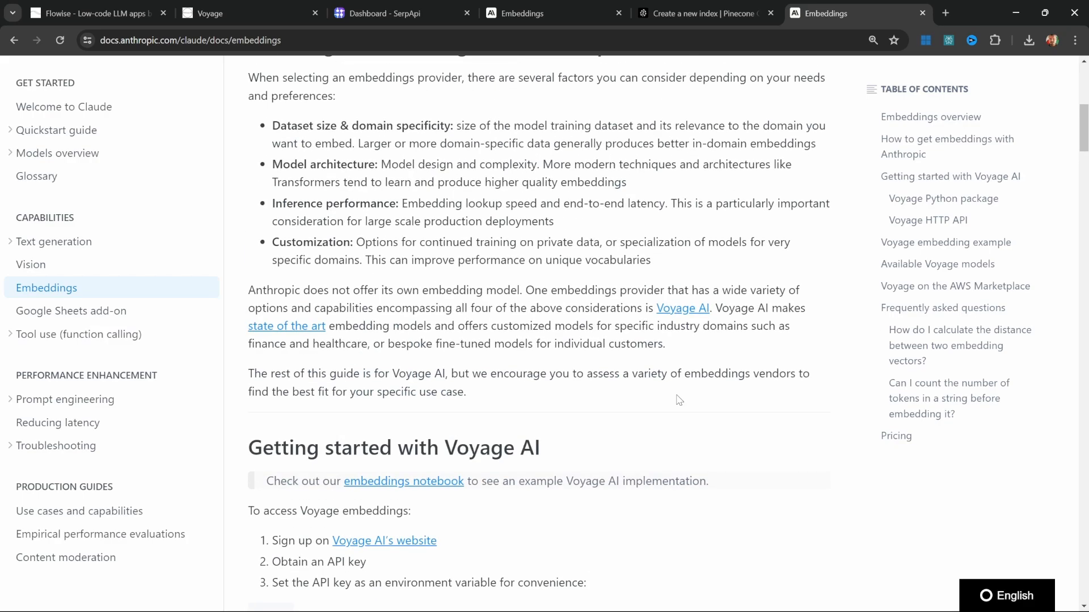
drag(1084, 149, 1084, 478)
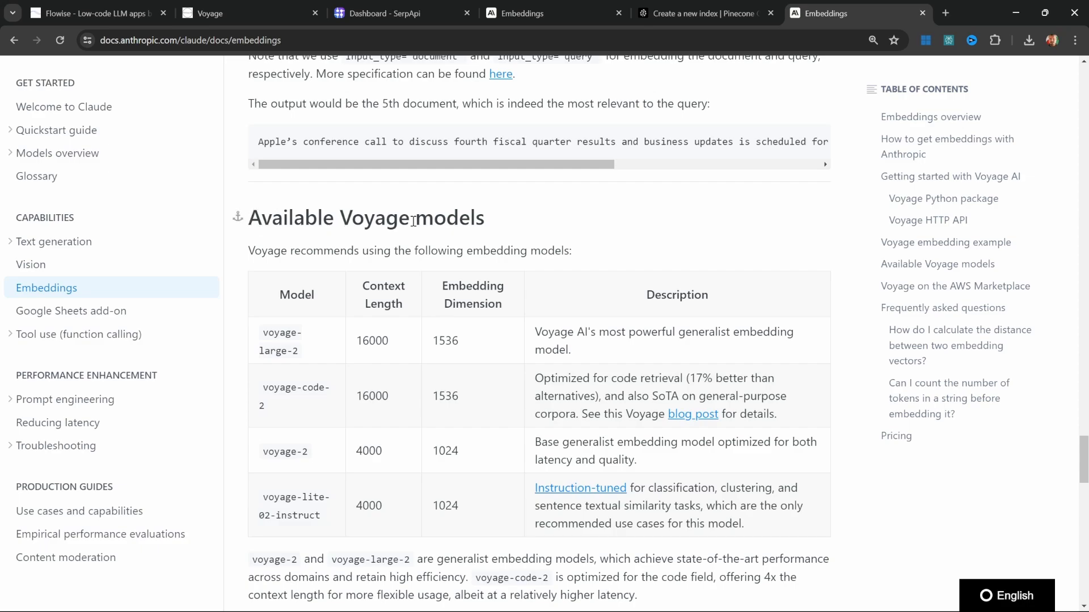
scroll(290, 282, down, 1)
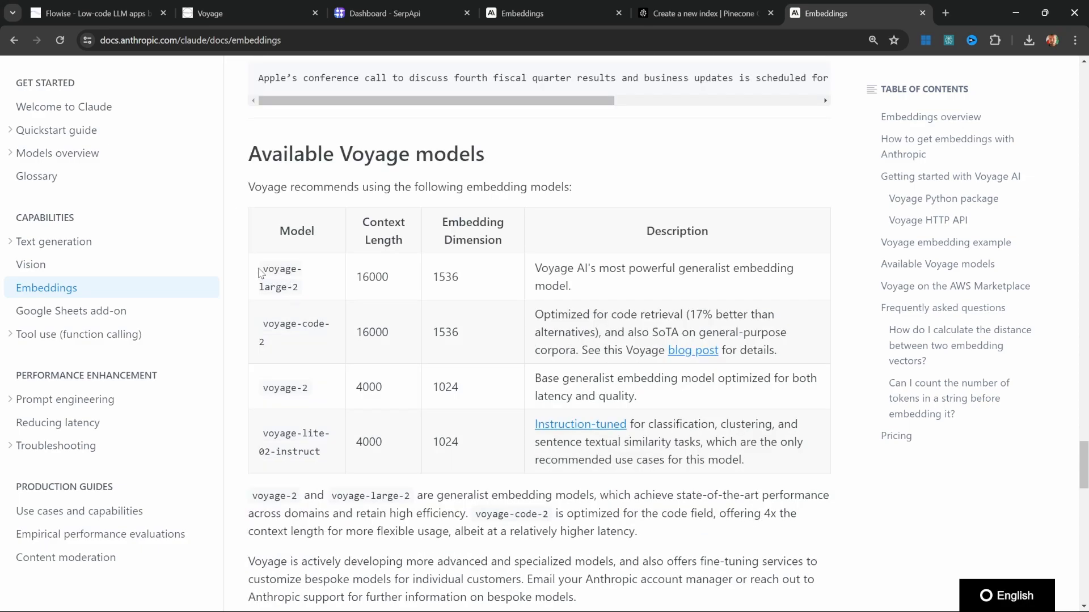
Step: Look up the embedding dimension of voyage-large-2 in the Voyage models table and compare it with voyage-2
drag(304, 288, 257, 269)
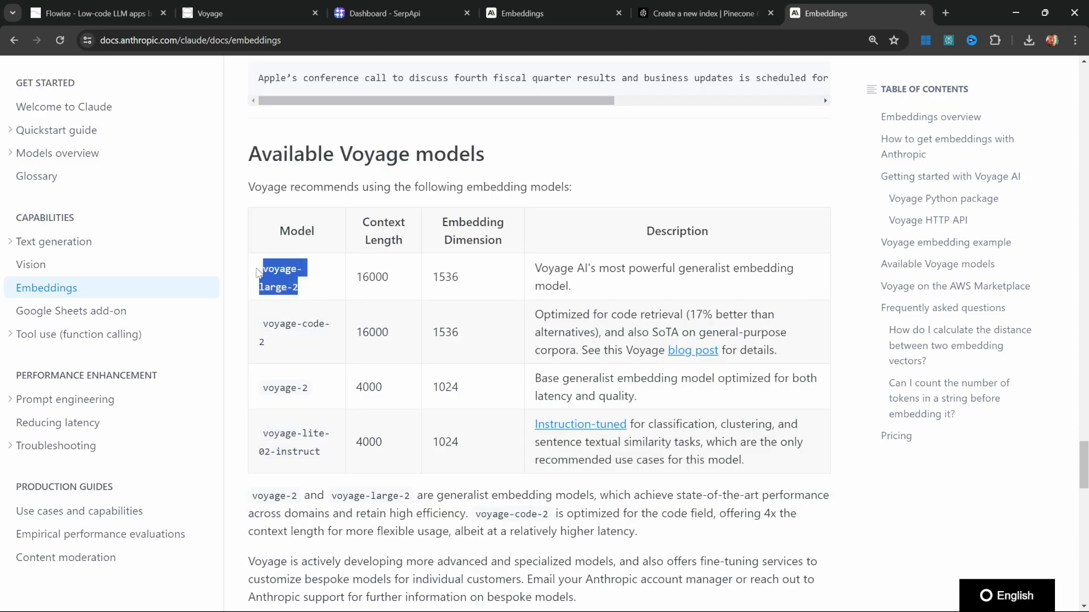
click(313, 289)
drag(433, 277, 492, 262)
click(492, 261)
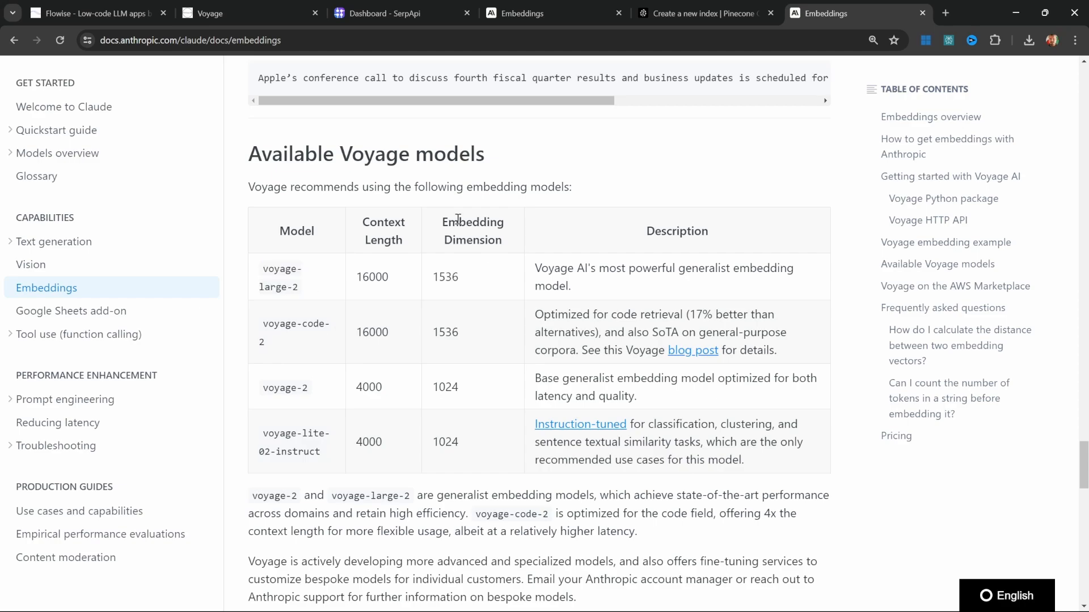
double_click(440, 275)
click(498, 287)
drag(262, 398, 325, 396)
click(325, 396)
Step: Copy voyage-large-2's embedding dimension, 1536, into the new Pinecone index's dimensions and return to the Claude Tool Agent chatflow in Flowise
double_click(446, 276)
key(ctrl+c)
click(701, 13)
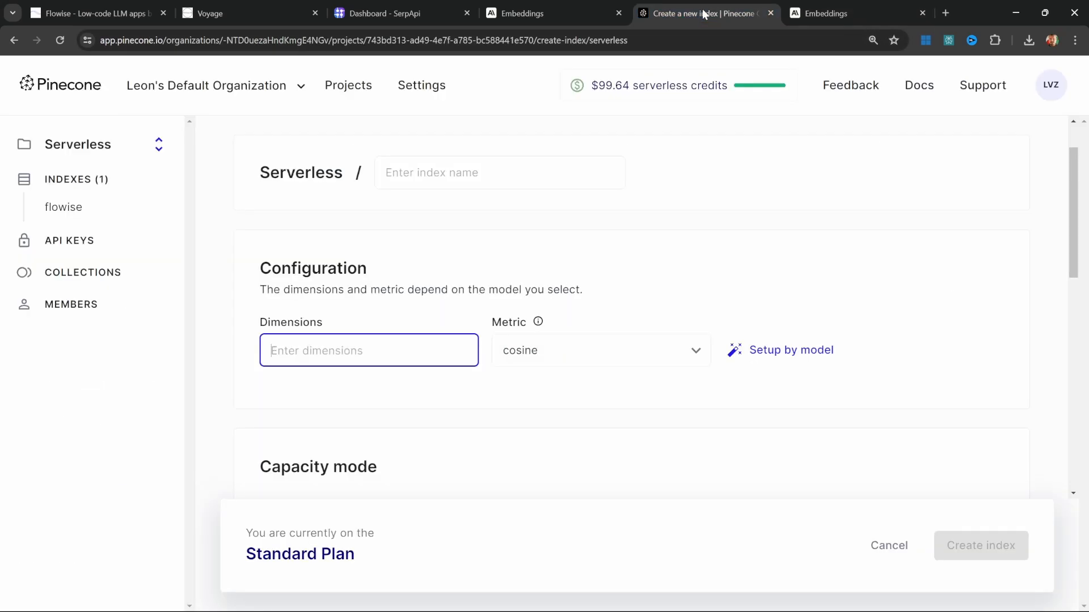
click(355, 353)
key(ctrl+v)
key(ctrl+1)
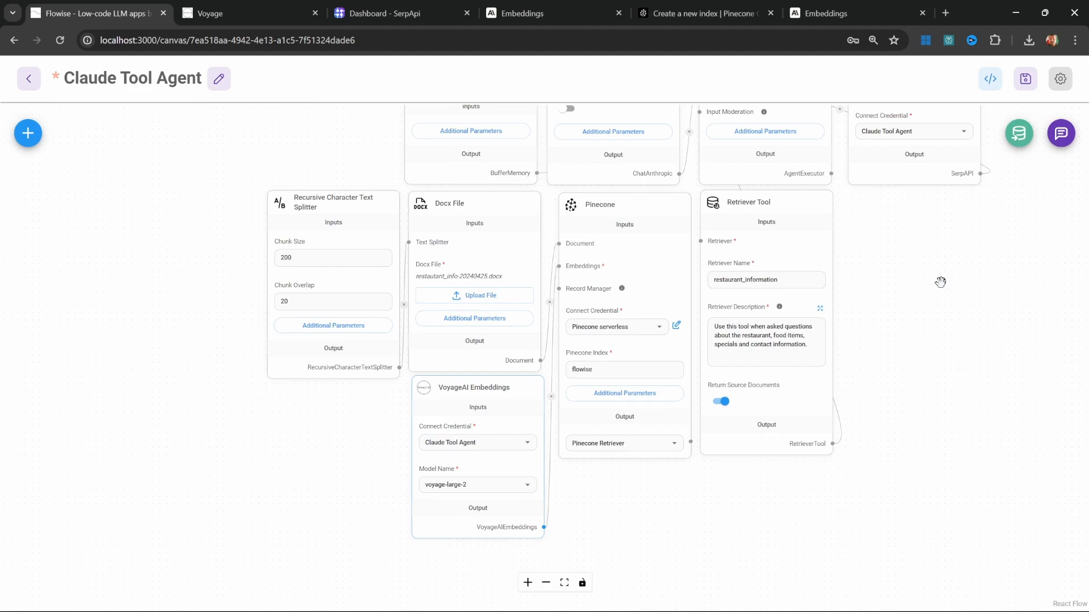
drag(940, 282, 855, 385)
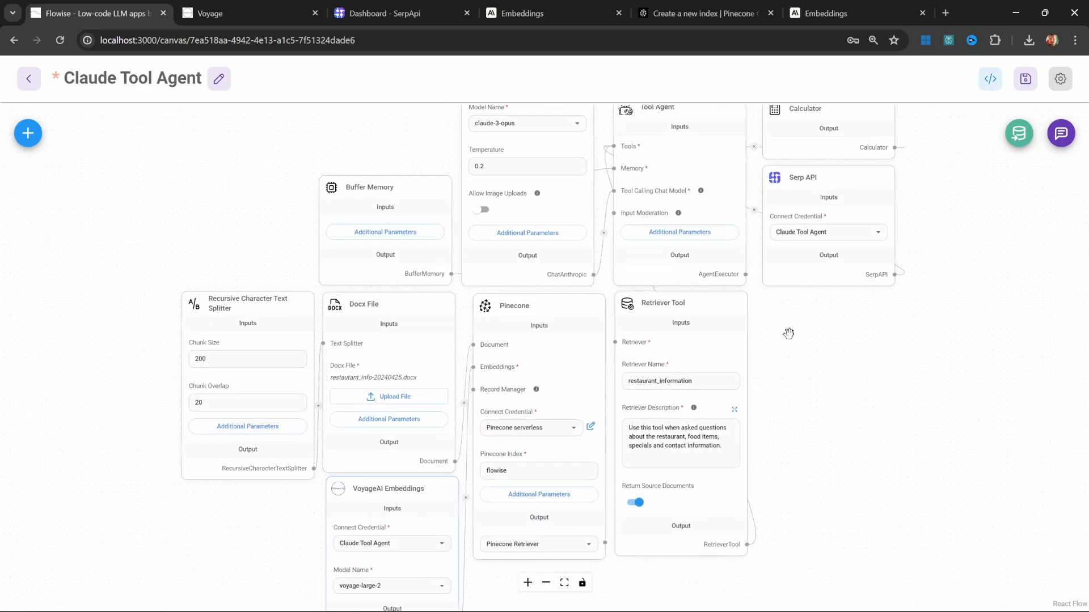